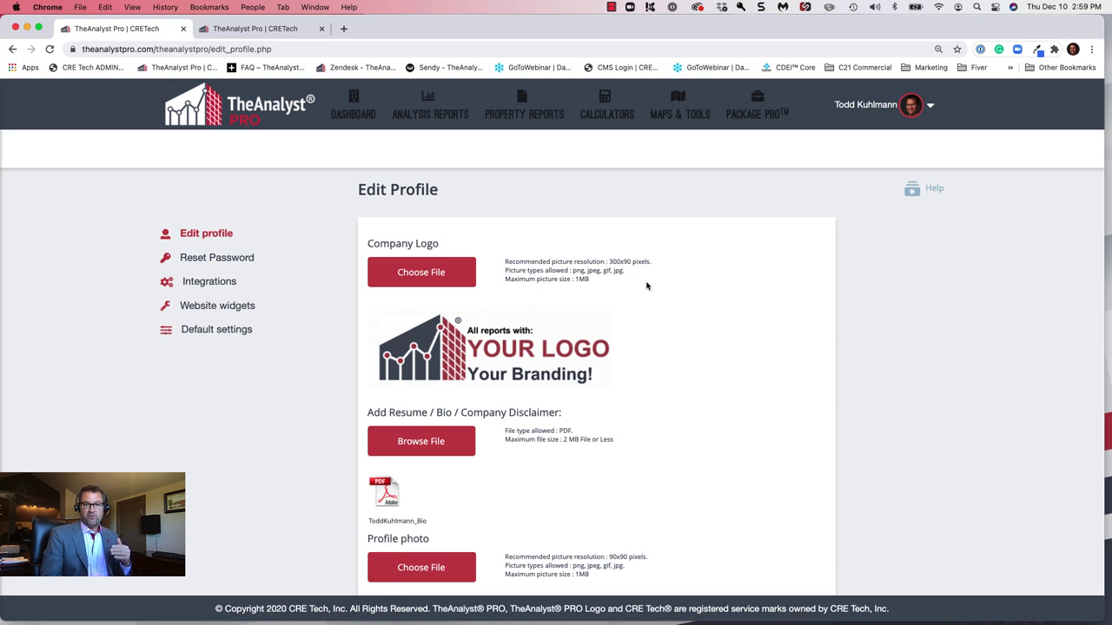
scroll(660, 298, "down", 1)
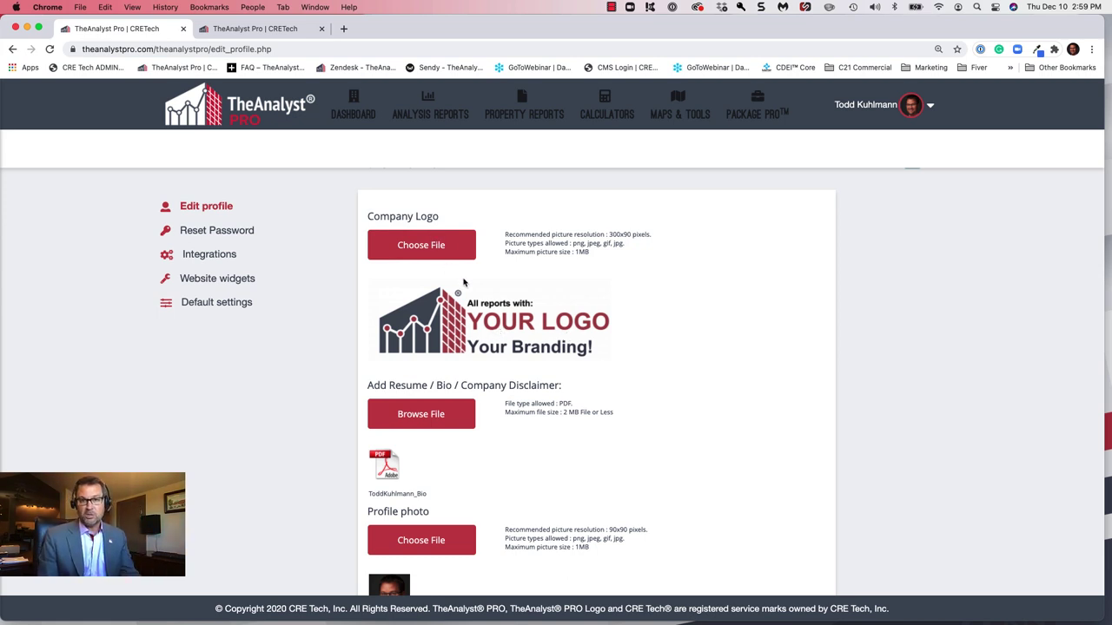
scroll(464, 282, "down", 5)
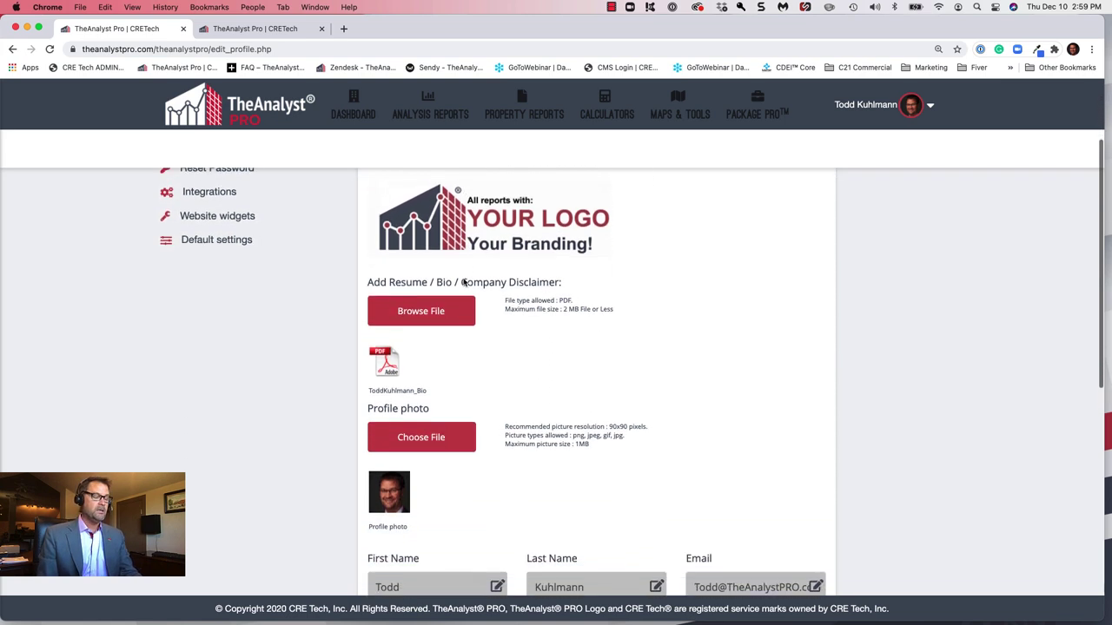
scroll(464, 282, "down", 3)
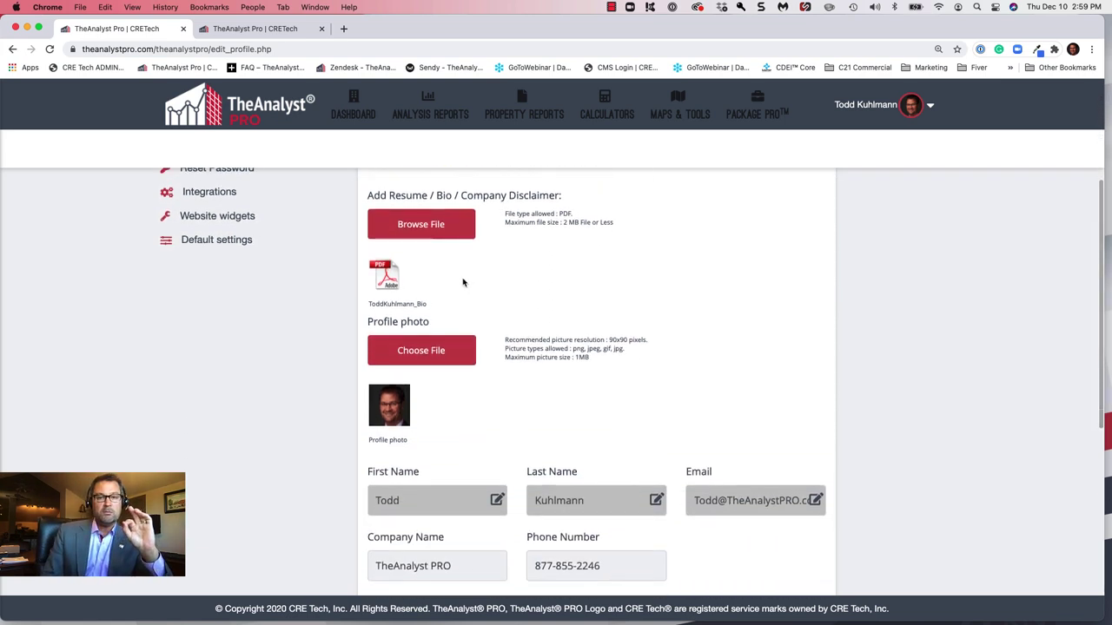
scroll(463, 282, "down", 2)
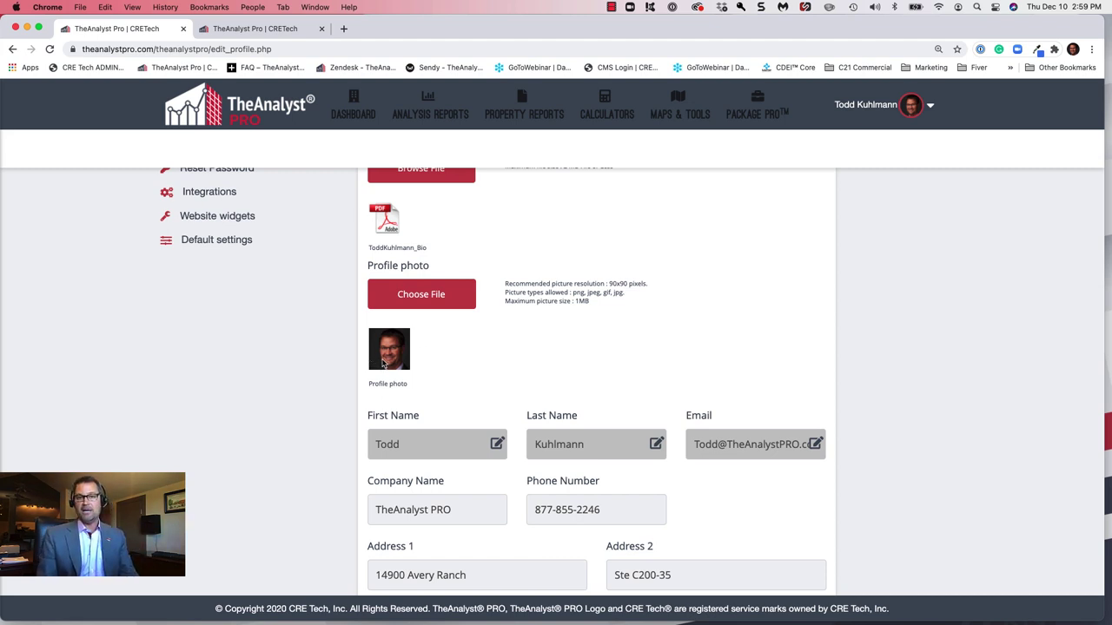
scroll(383, 363, "down", 1)
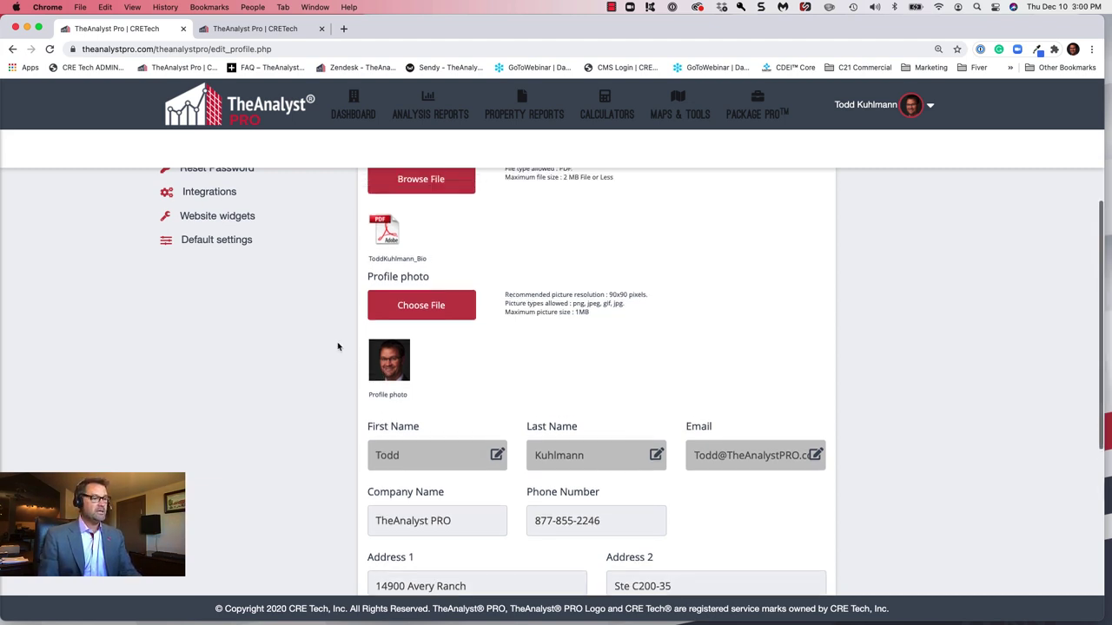
scroll(338, 345, "down", 5)
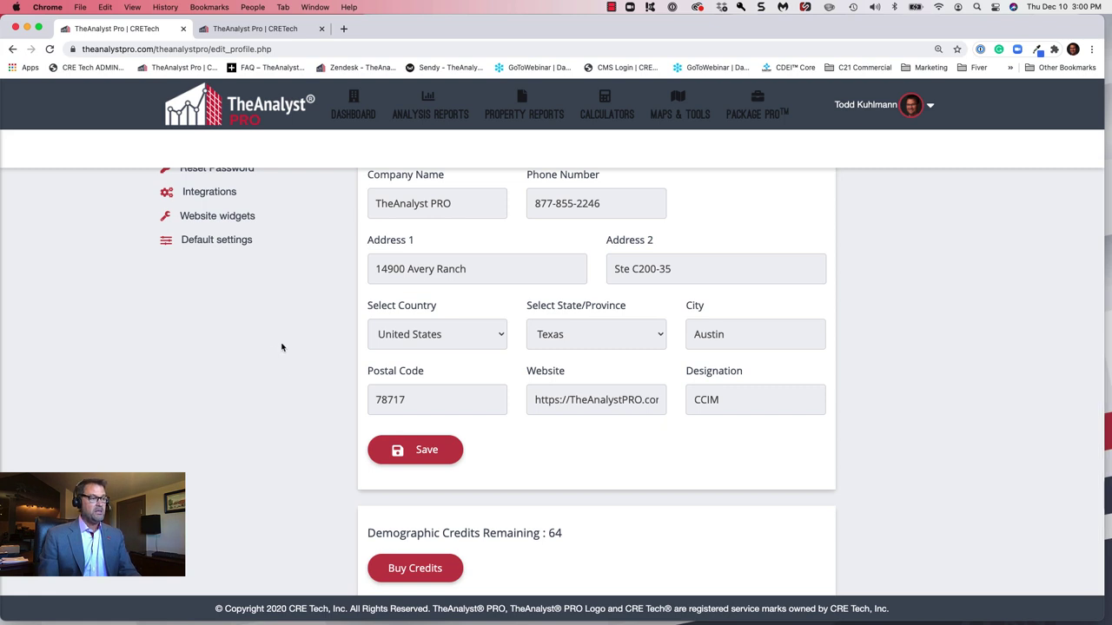
scroll(226, 246, "up", 1)
scroll(226, 245, "up", 8)
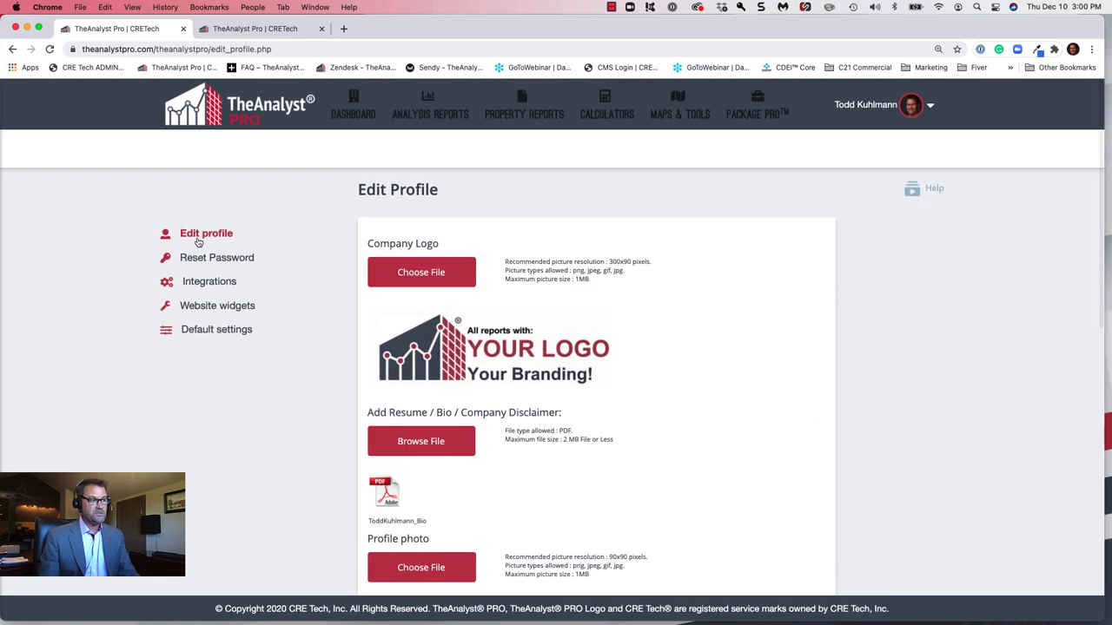
- Open Default settings and review down to the company and logo/trademark disclaimer fields
left_click(208, 331)
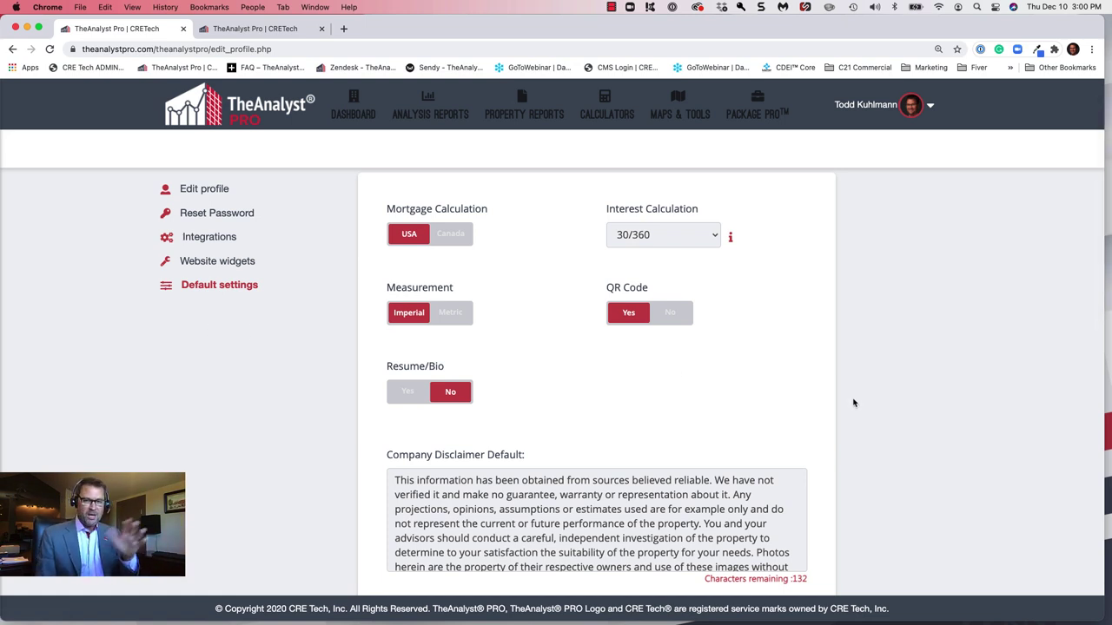
scroll(853, 403, "down", 3)
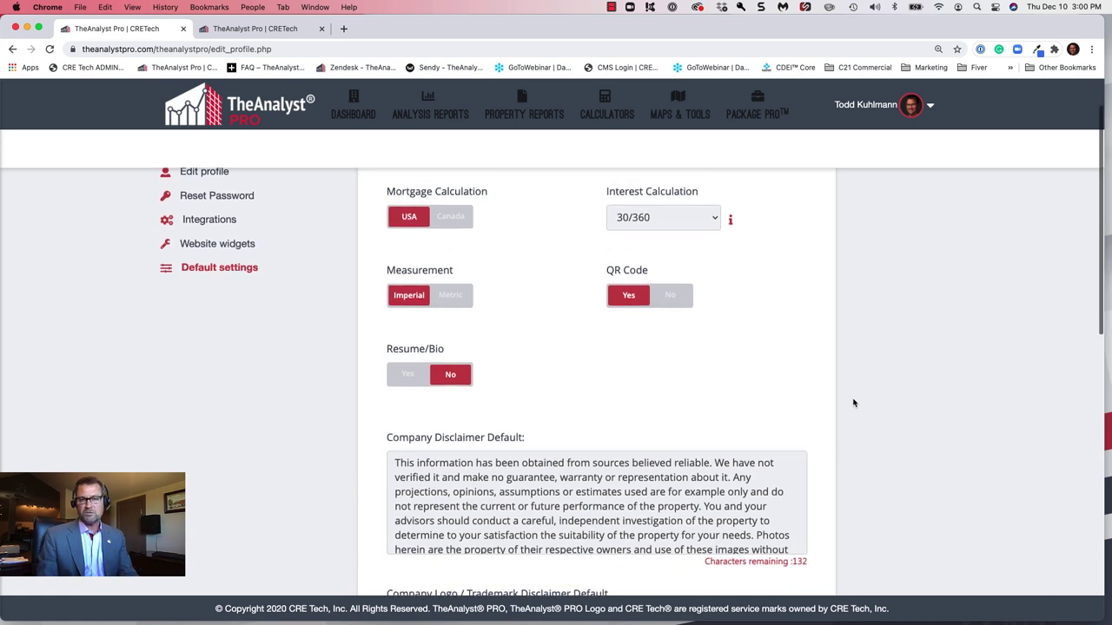
scroll(853, 403, "down", 1)
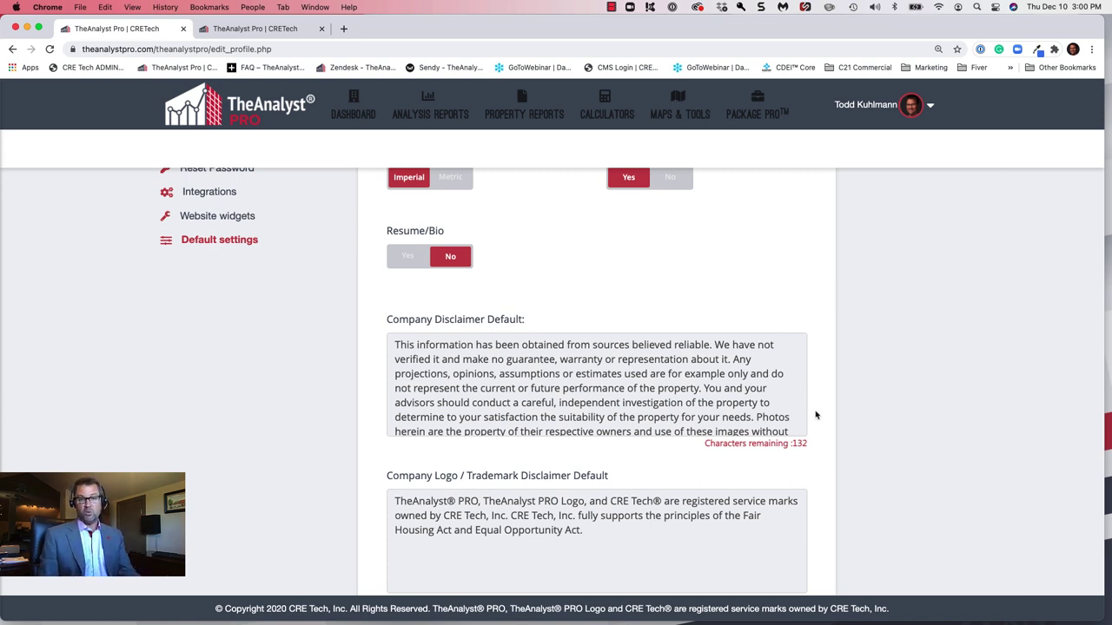
scroll(815, 415, "down", 2)
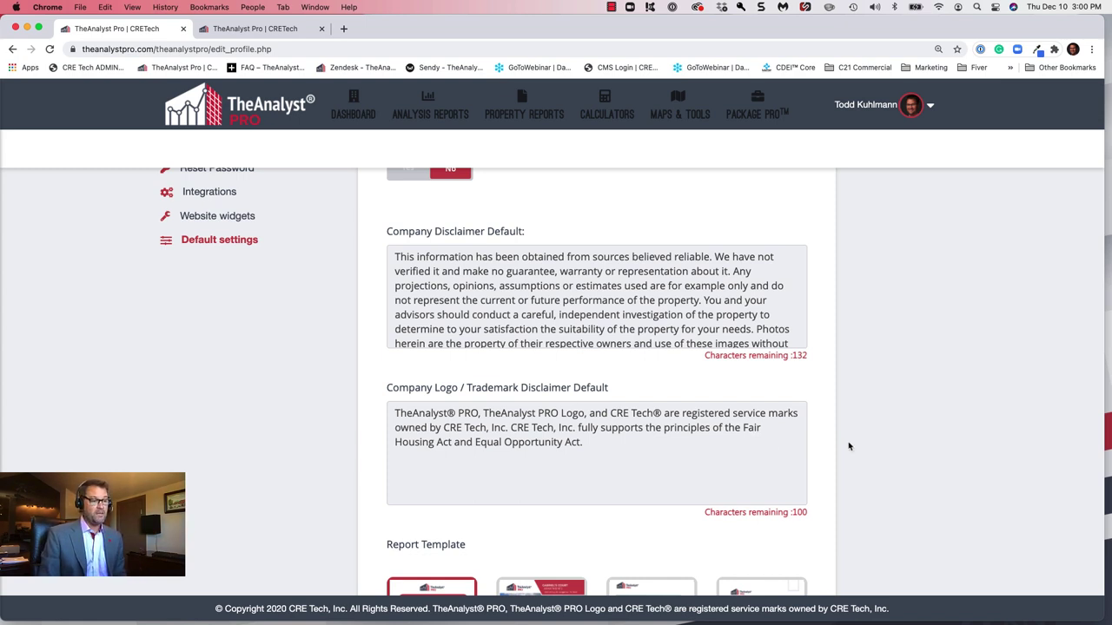
scroll(847, 444, "down", 2)
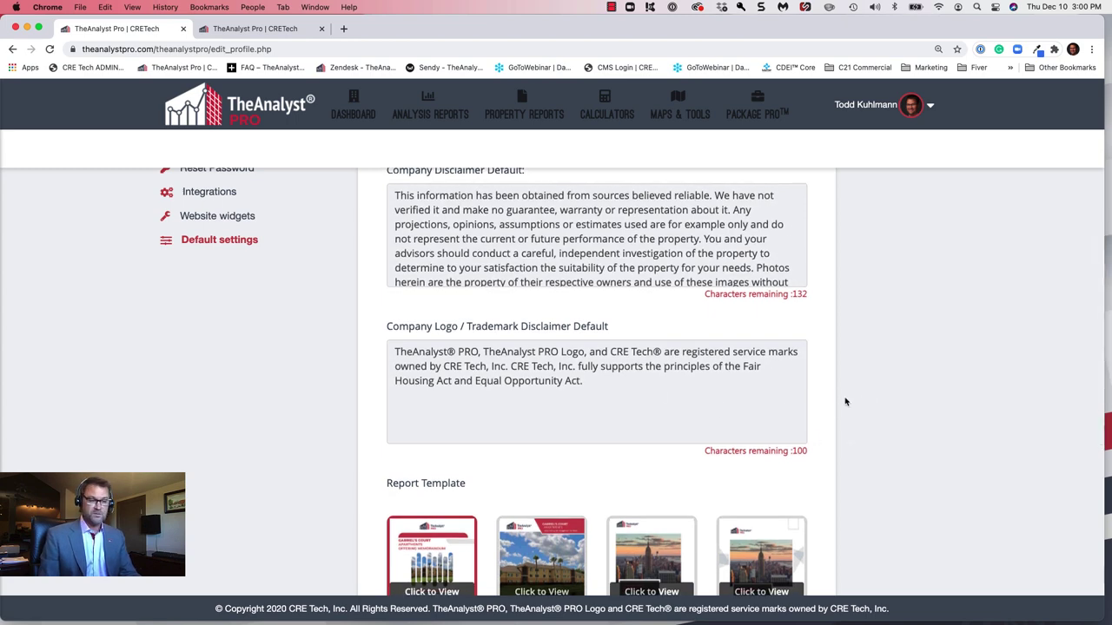
scroll(845, 401, "down", 5)
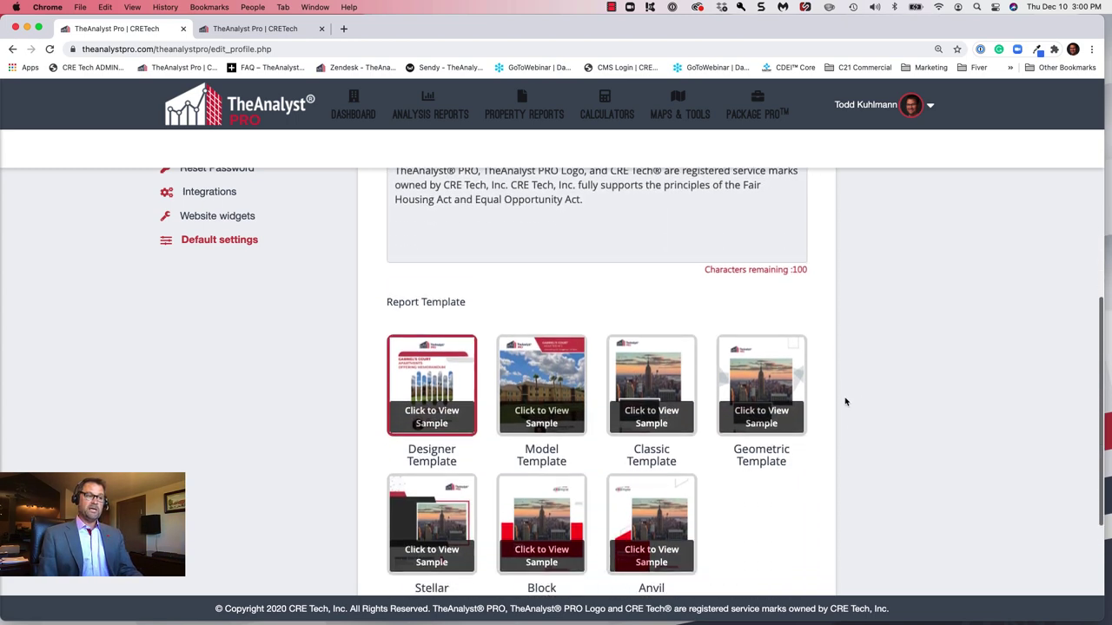
scroll(845, 401, "down", 1)
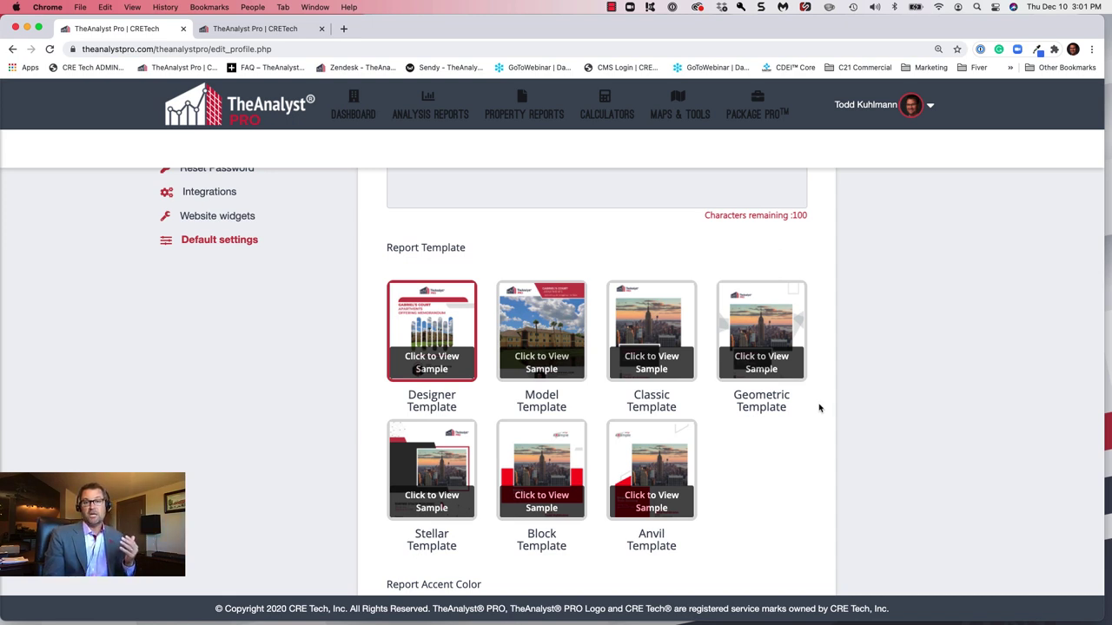
scroll(821, 407, "down", 2)
scroll(821, 408, "down", 2)
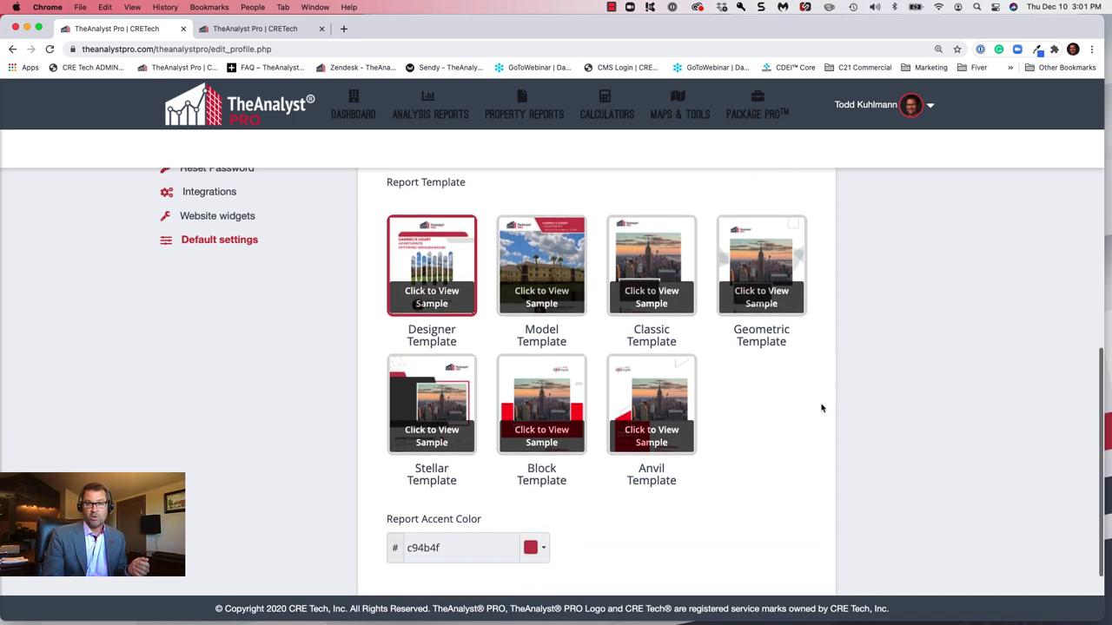
scroll(821, 406, "down", 1)
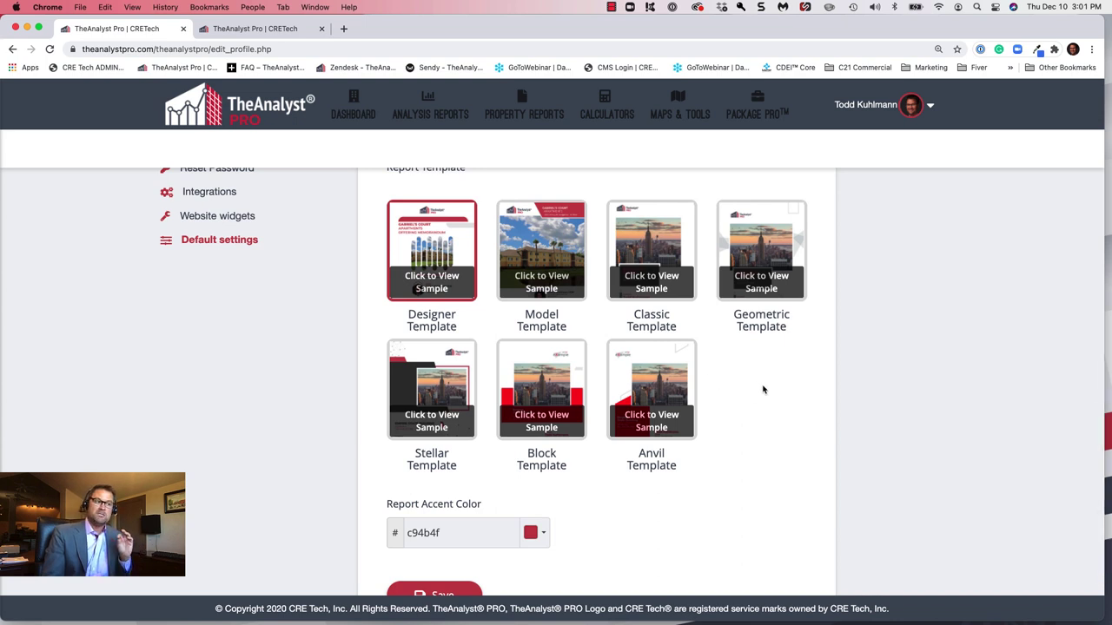
scroll(762, 390, "down", 2)
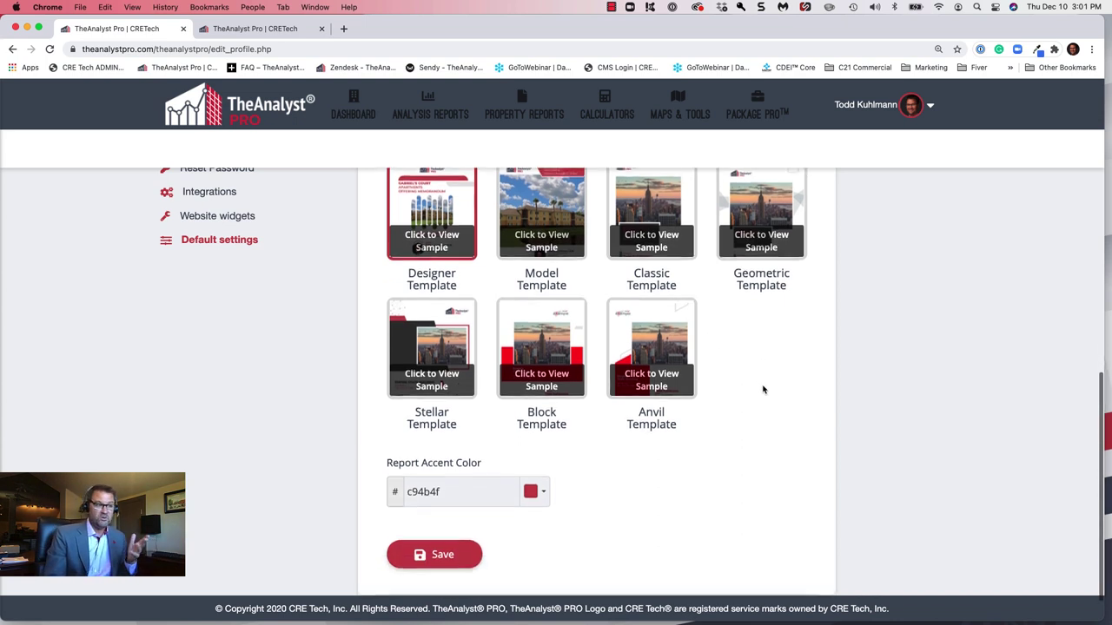
scroll(762, 390, "down", 2)
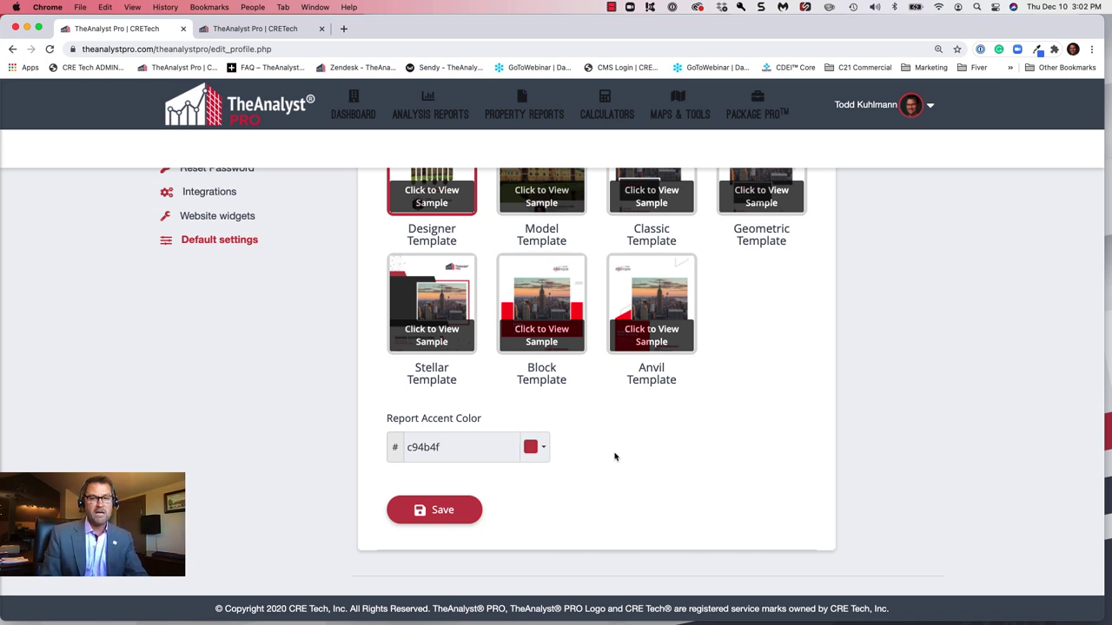
- Check the custom accent colour option, keep c94b4f, and save the default settings
left_click(545, 453)
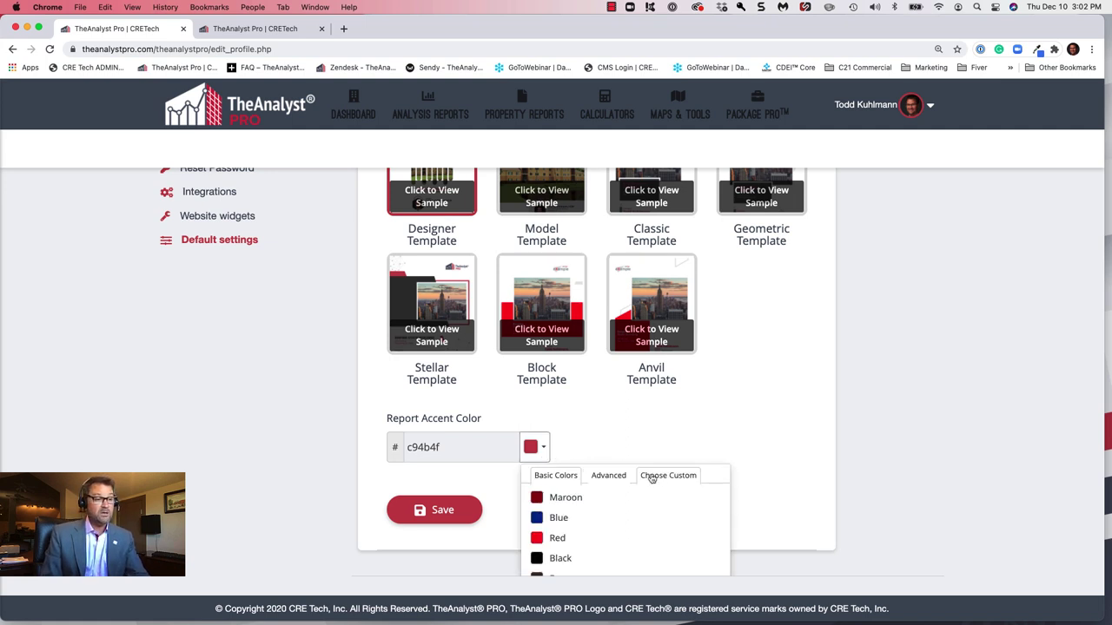
left_click(660, 477)
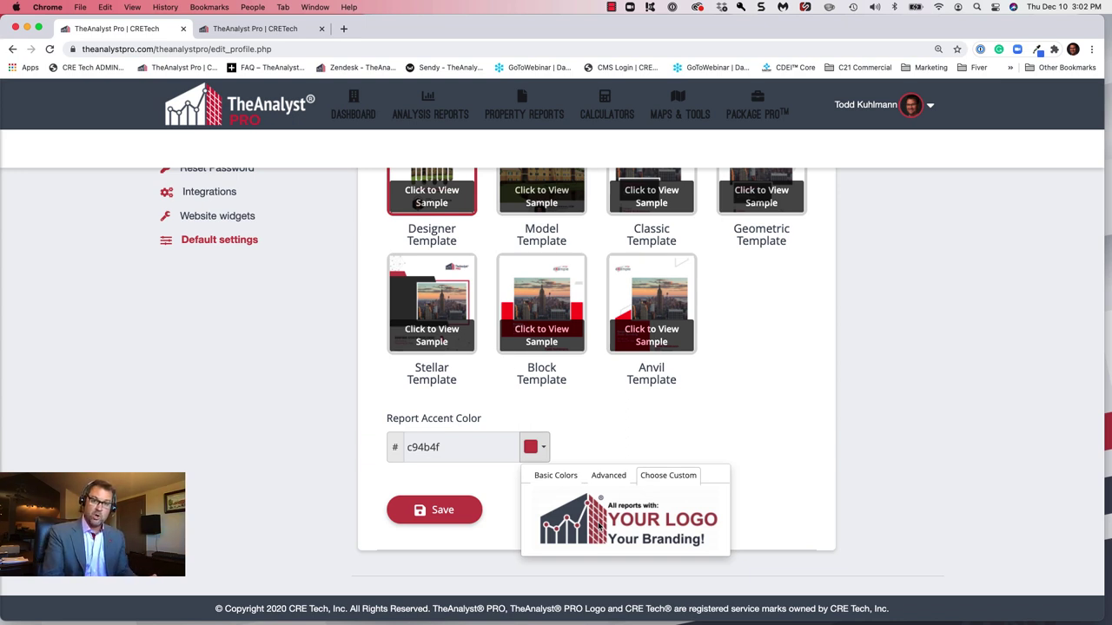
left_click(635, 454)
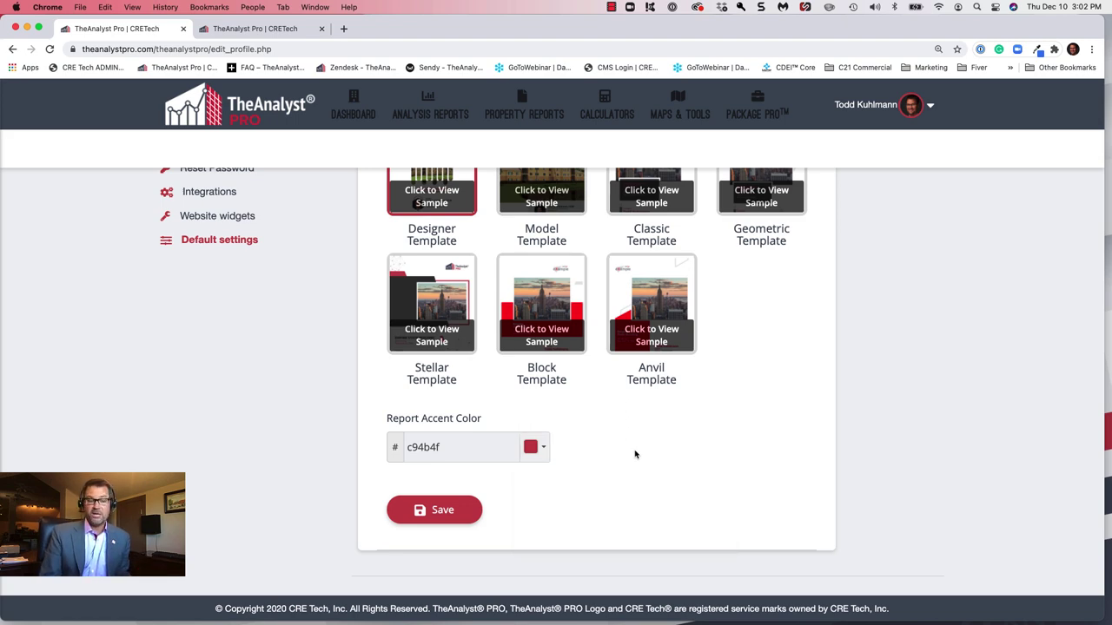
left_click(452, 510)
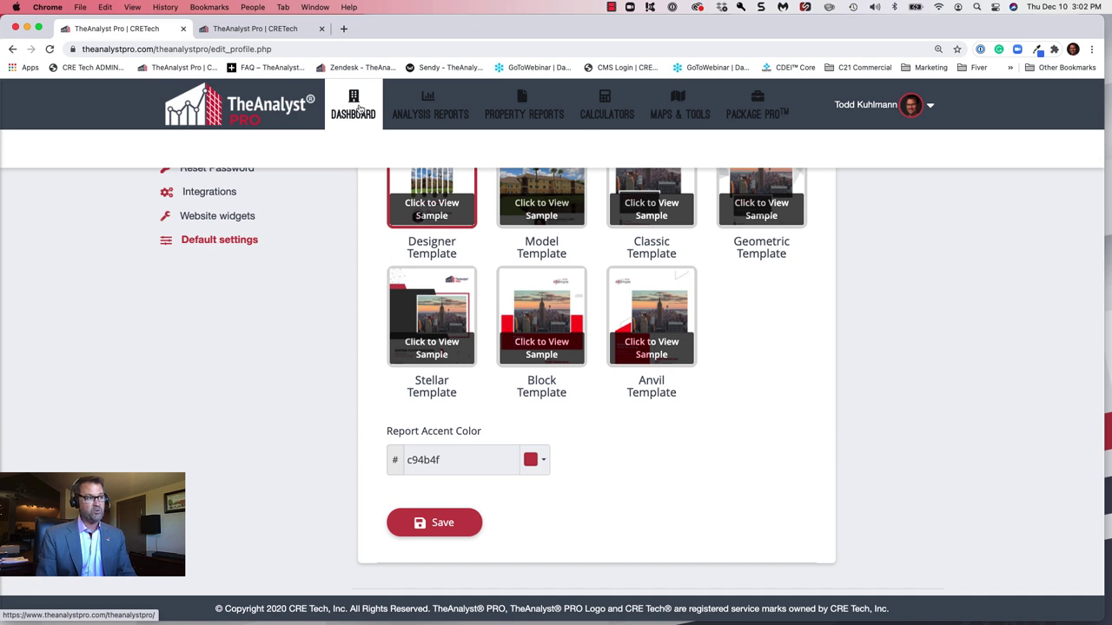
- Create a package named 'Gabriels Court Apt OM Demo' in the New OM Designs folder
left_click(757, 105)
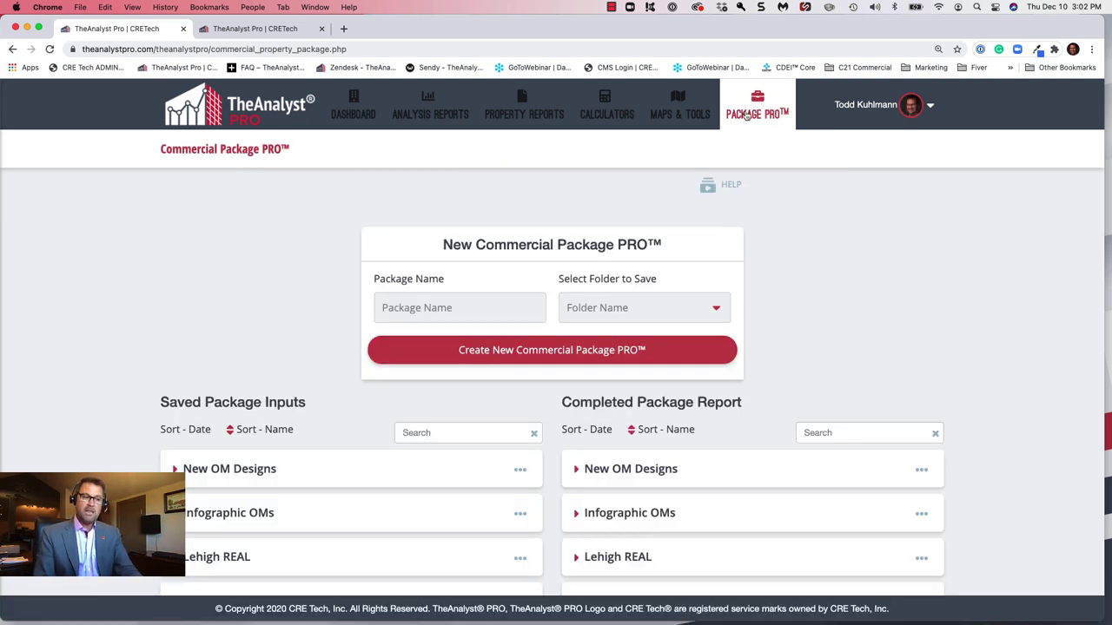
left_click(477, 307)
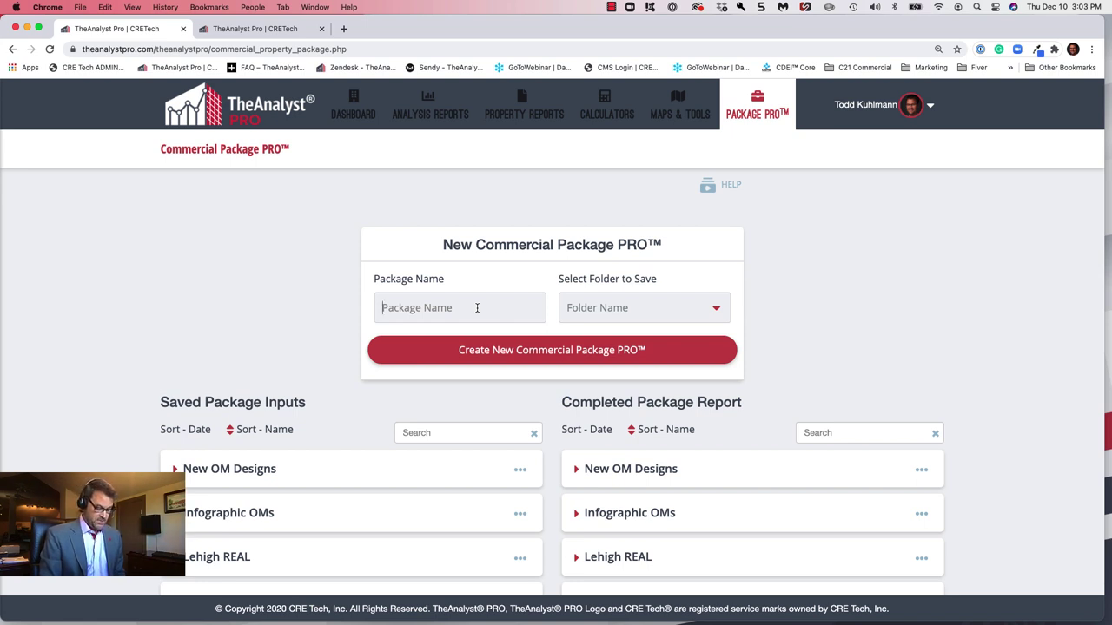
type("Gabriels C")
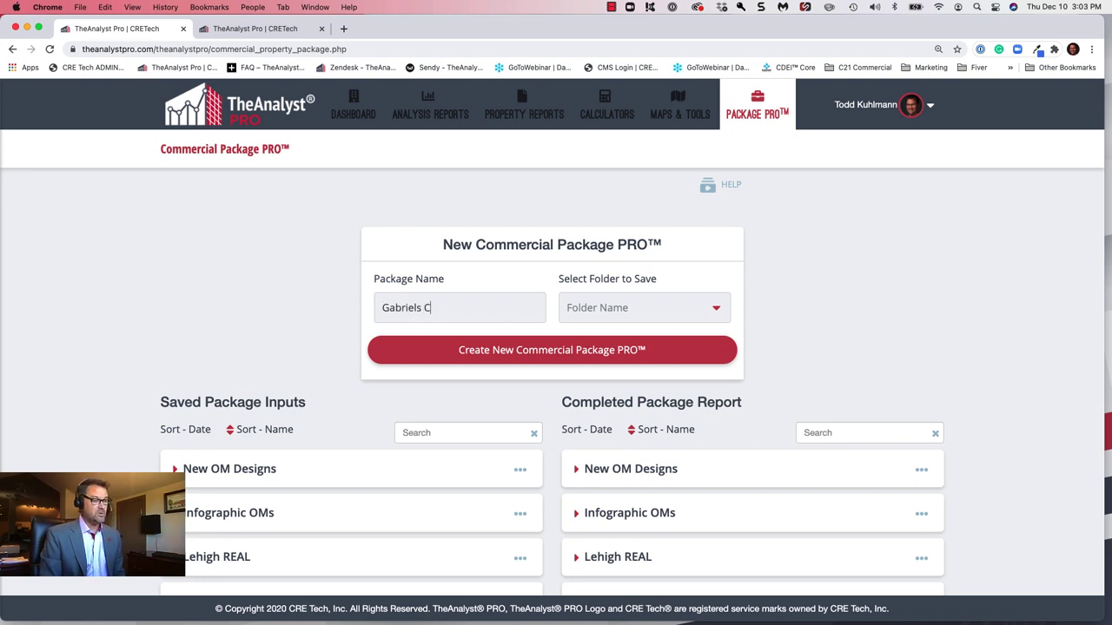
type("ourt")
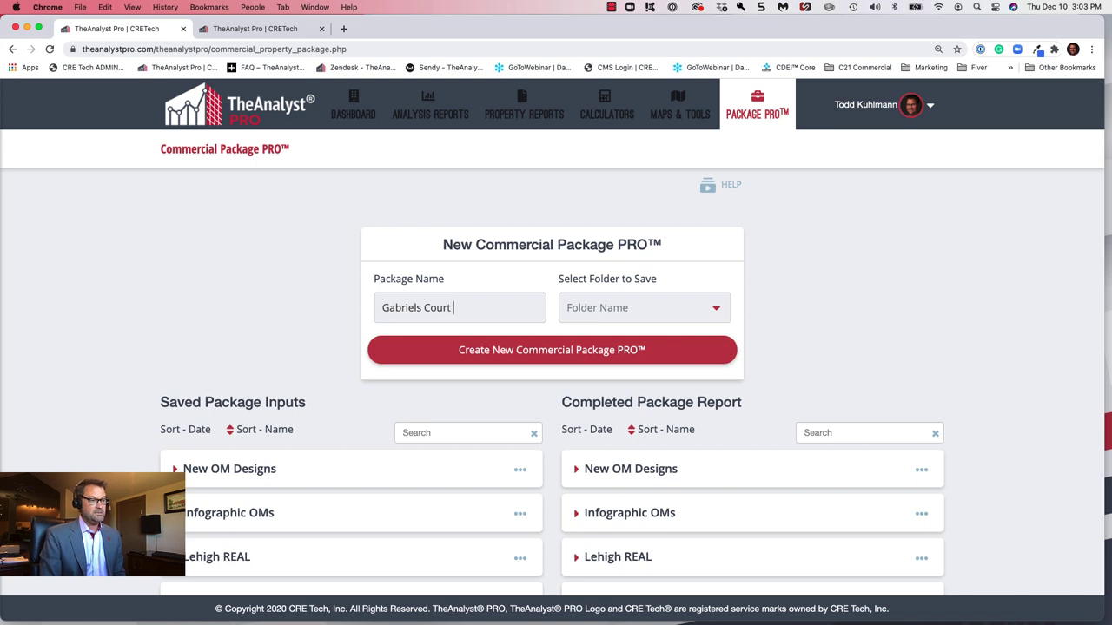
type(" Apt")
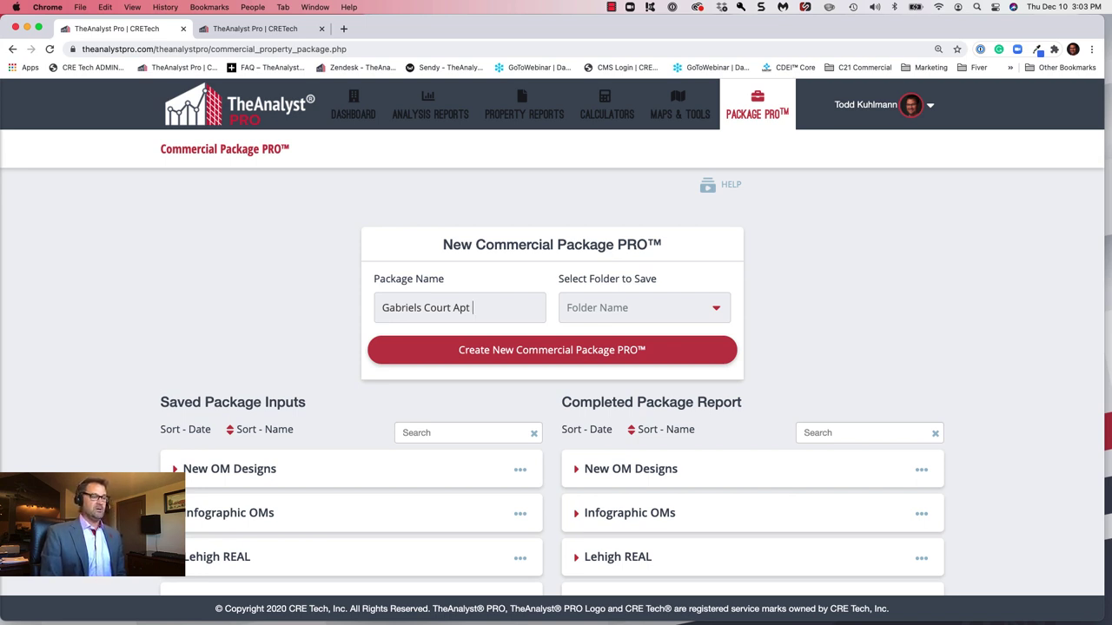
type("OM De")
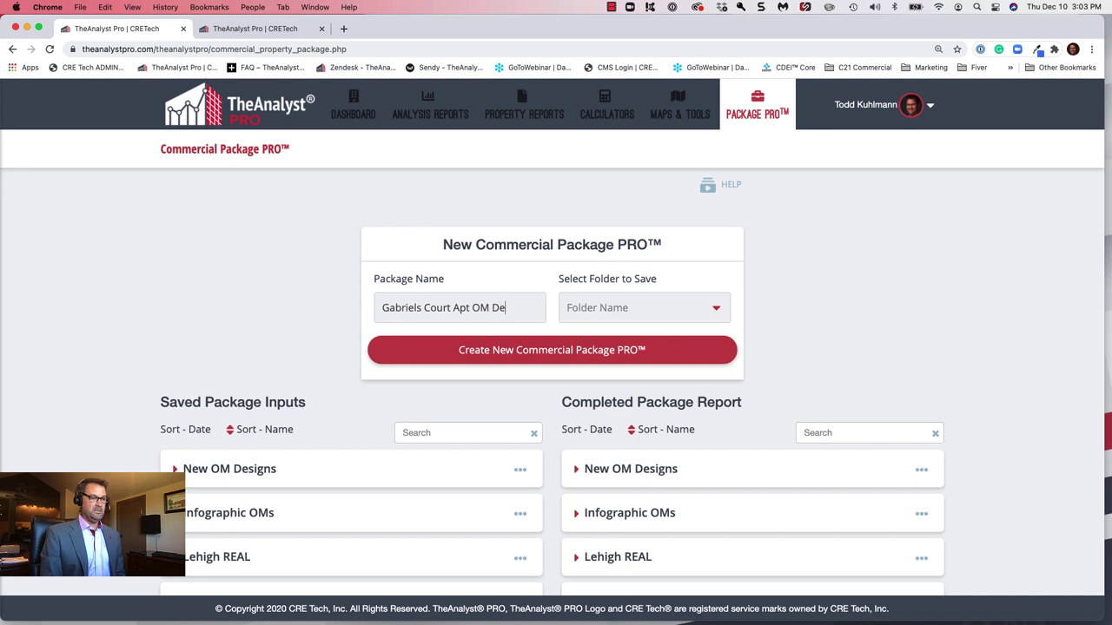
type("mo")
left_click(620, 309)
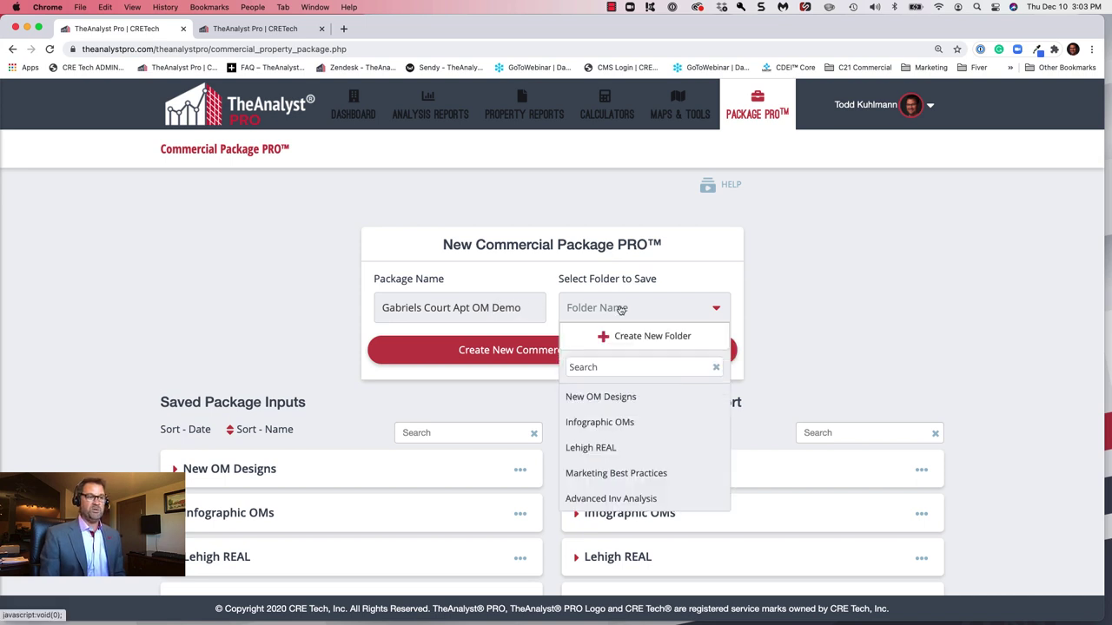
left_click(599, 398)
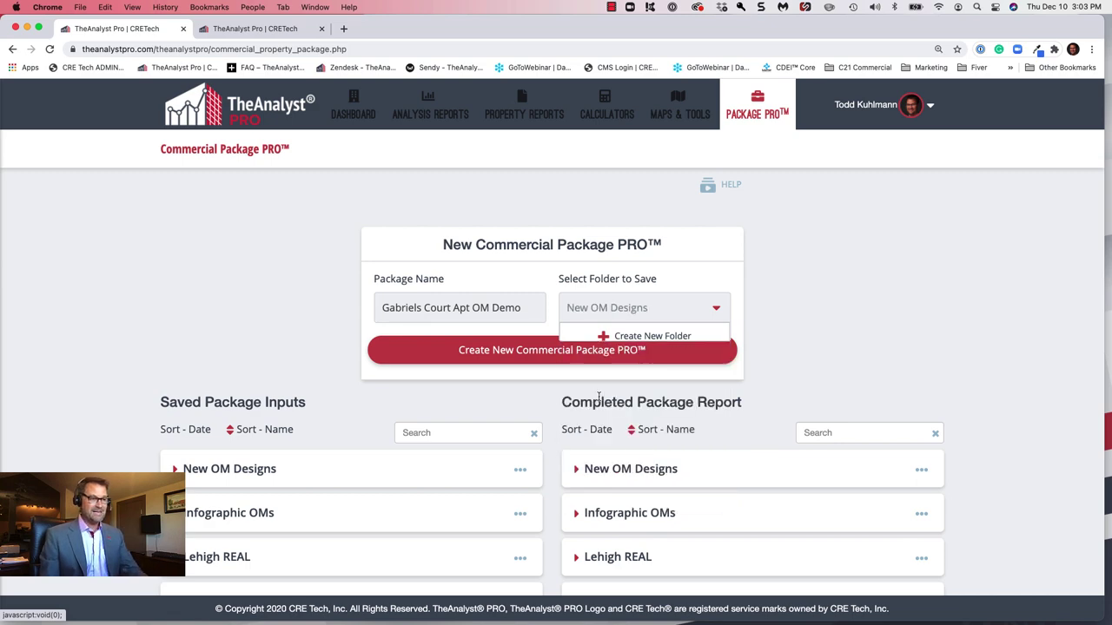
left_click(546, 351)
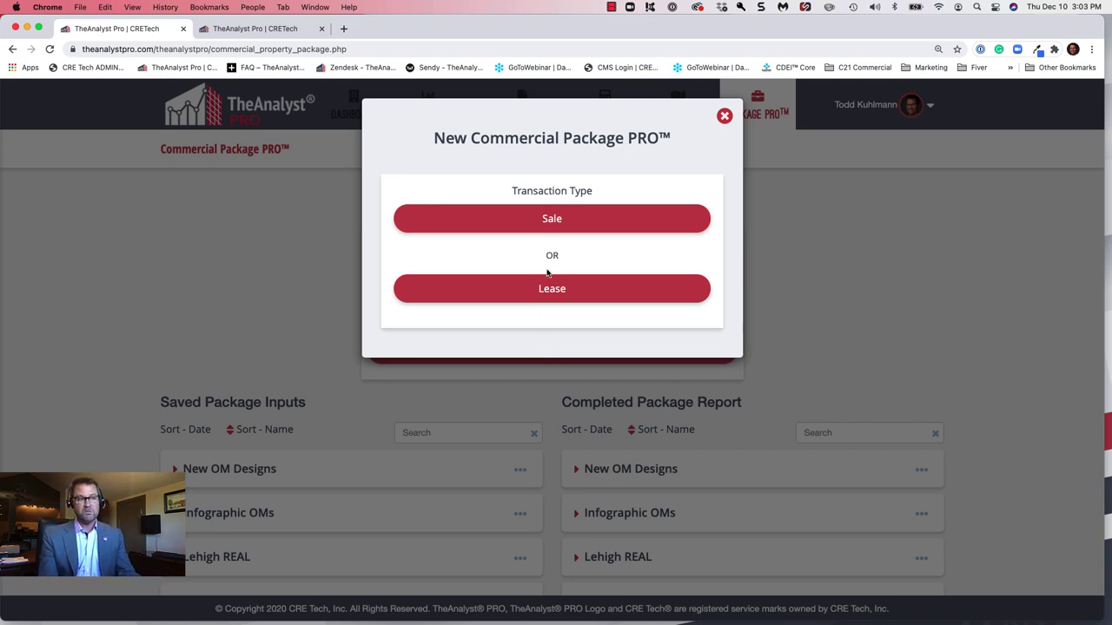
- Choose Sale as the transaction type and dismiss the location warning
left_click(544, 220)
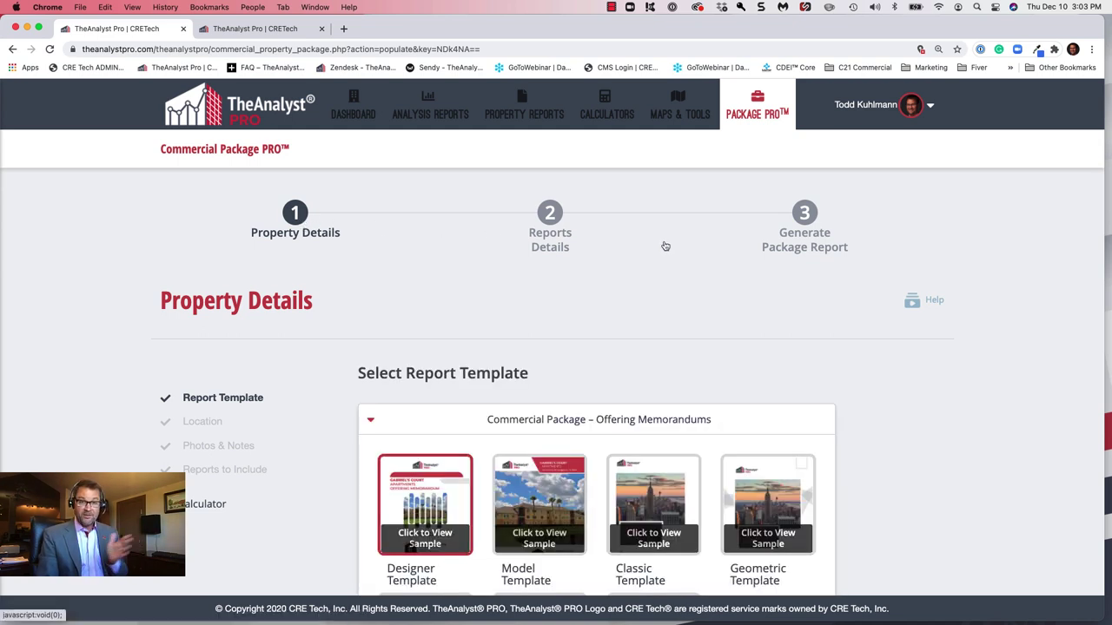
scroll(513, 318, "down", 1)
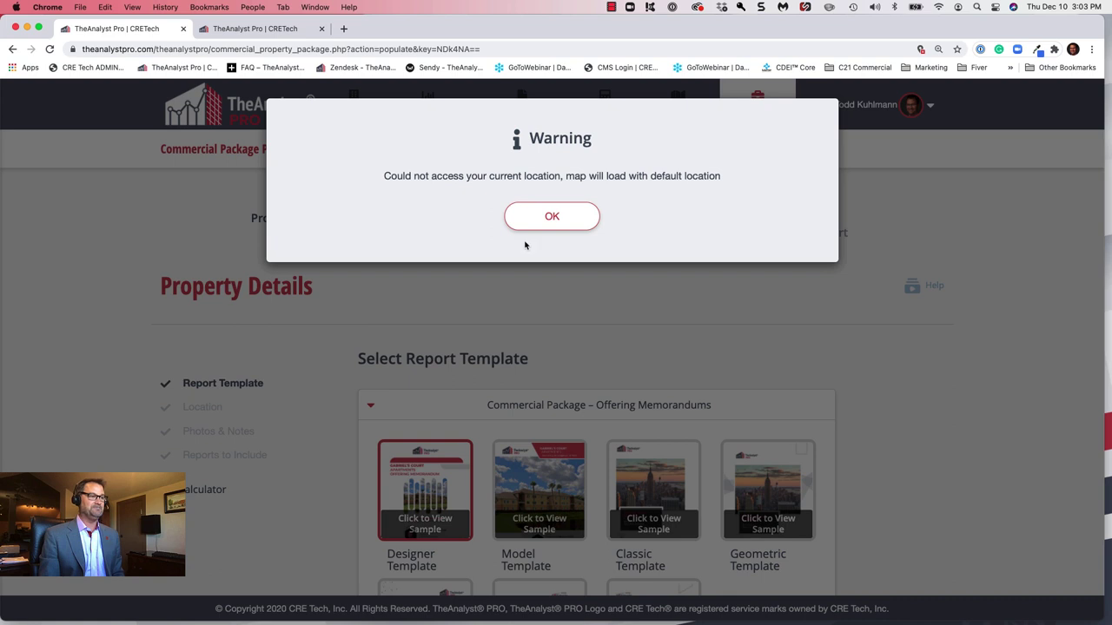
left_click(528, 213)
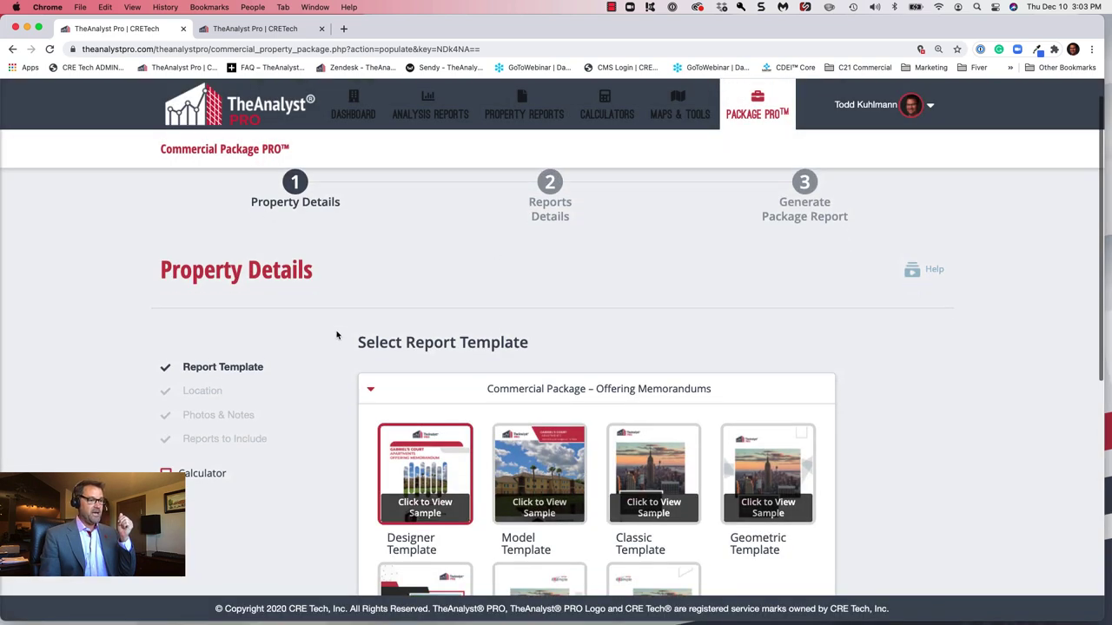
- Browse the Flyers and Offering Memorandum templates, keeping the Designer Template selected
scroll(337, 336, "down", 3)
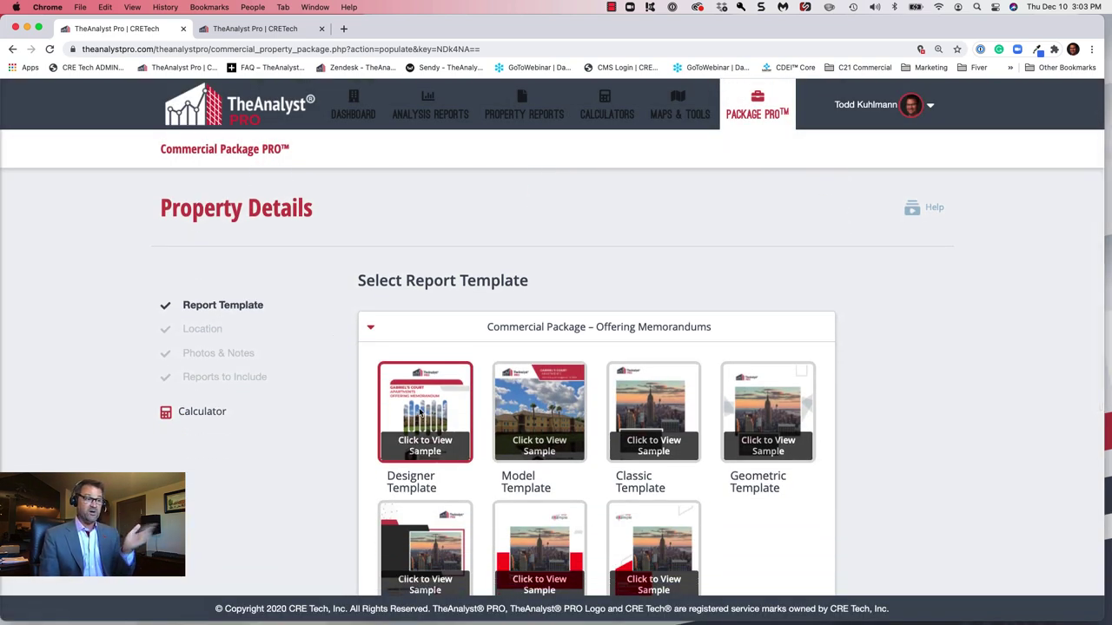
scroll(423, 414, "down", 1)
scroll(423, 414, "down", 2)
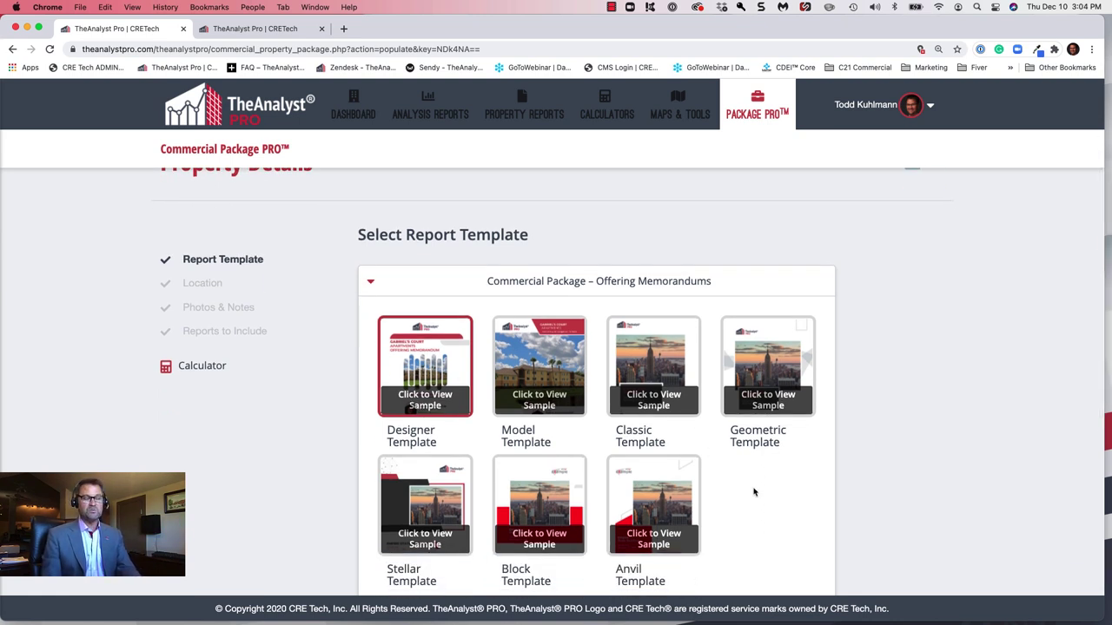
scroll(905, 490, "down", 1)
scroll(906, 491, "down", 5)
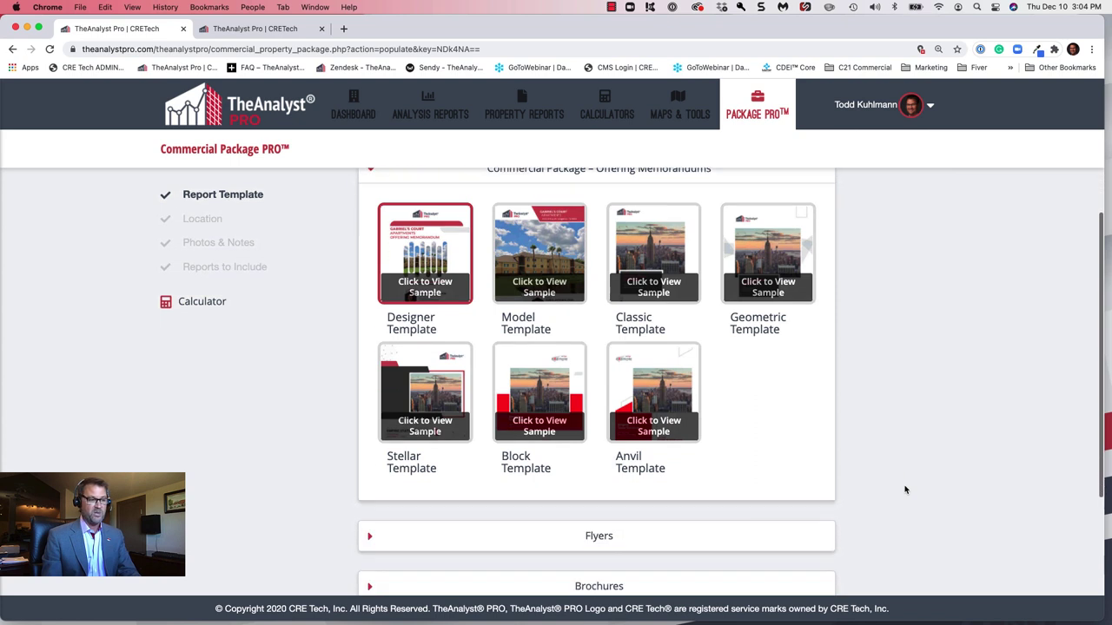
scroll(898, 500, "down", 3)
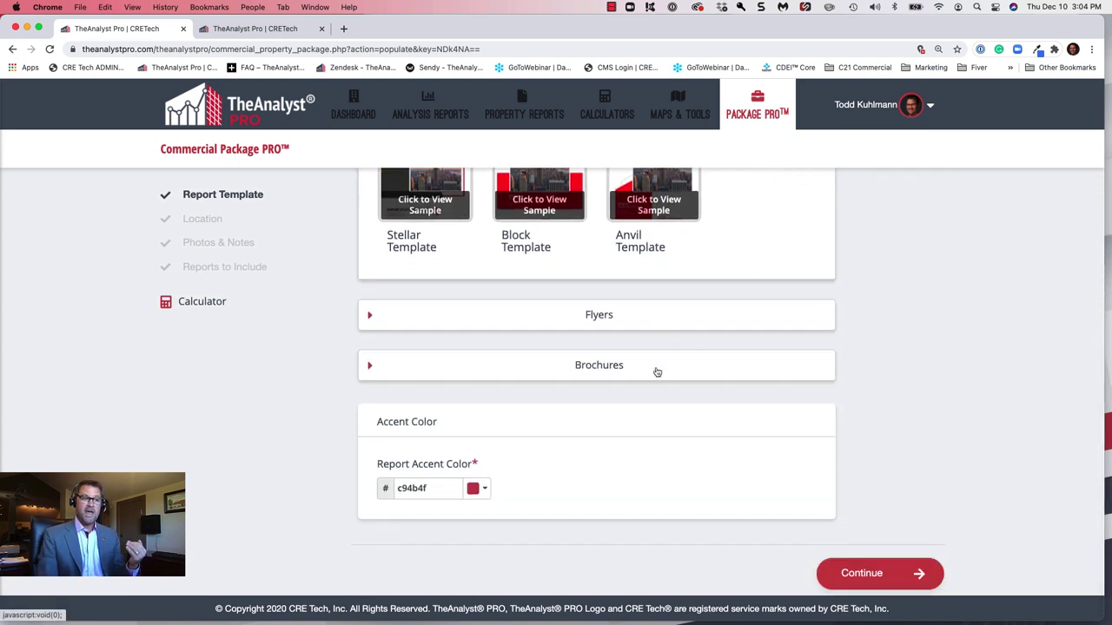
left_click(648, 315)
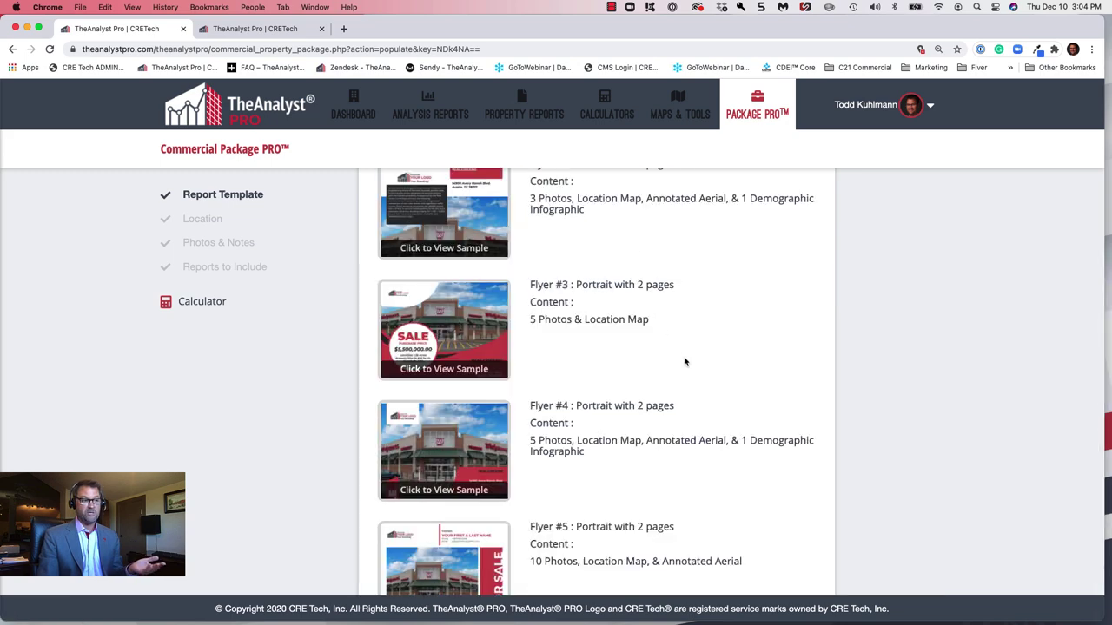
scroll(691, 372, "down", 1)
scroll(694, 375, "up", 12)
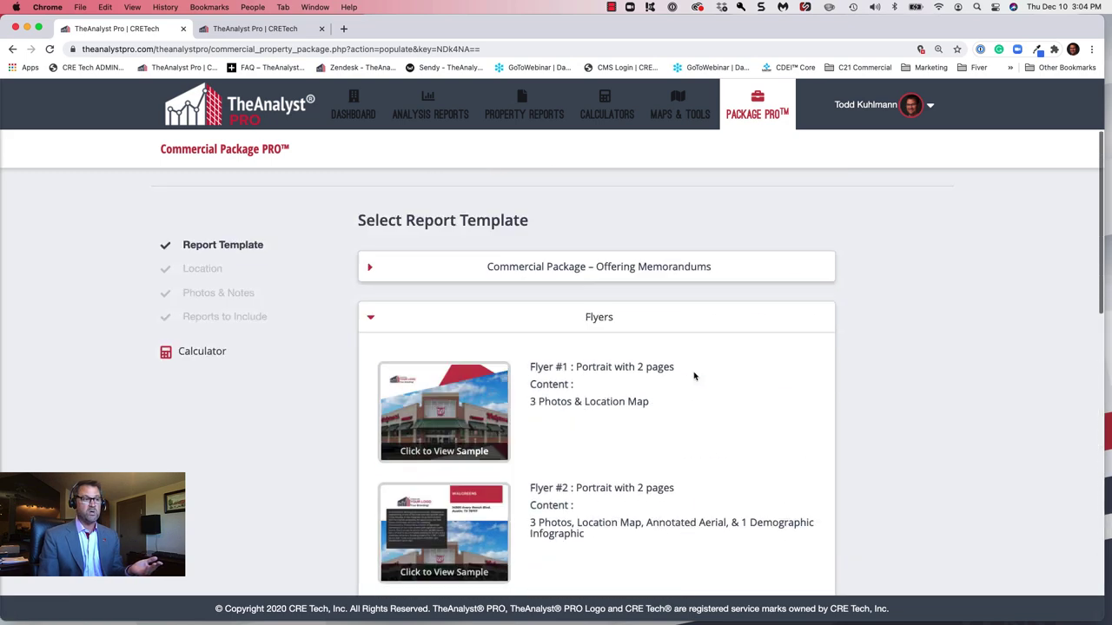
left_click(678, 419)
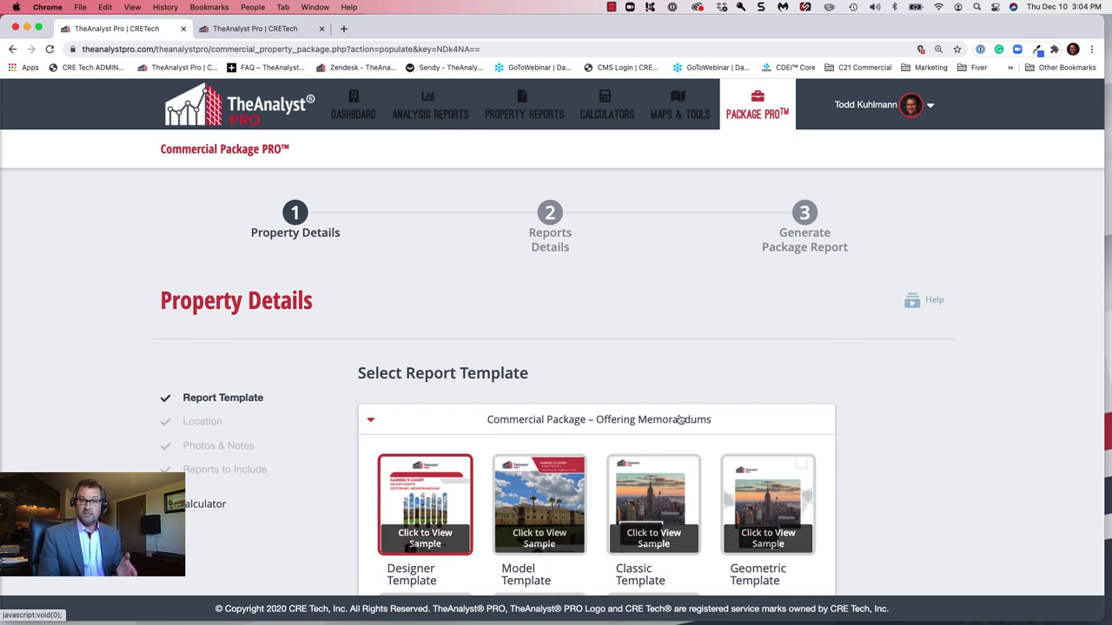
scroll(680, 420, "down", 5)
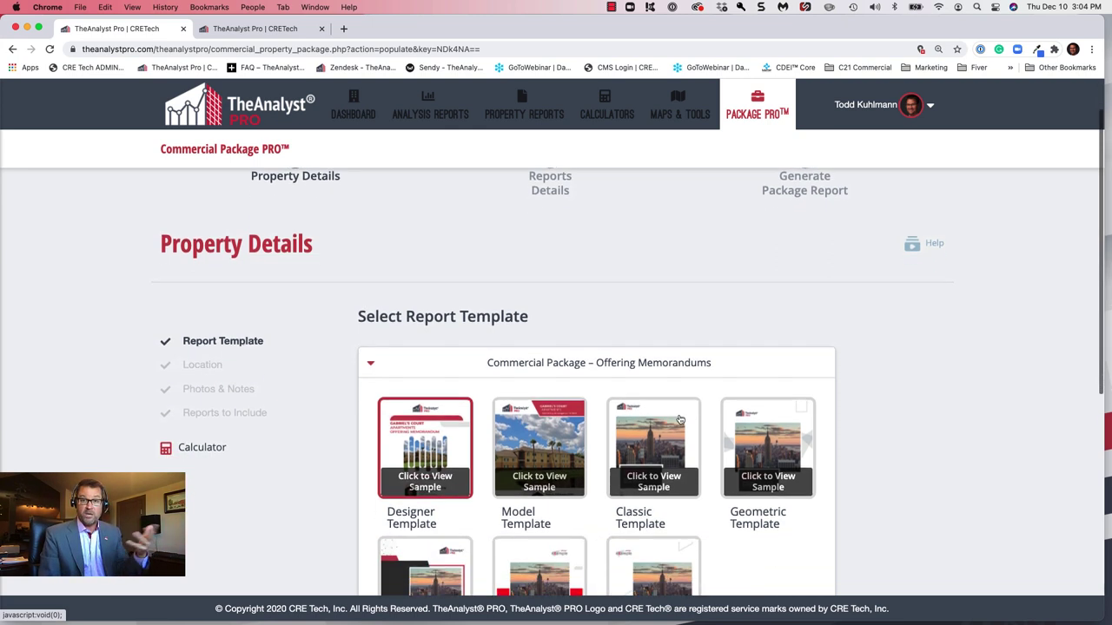
scroll(680, 419, "down", 7)
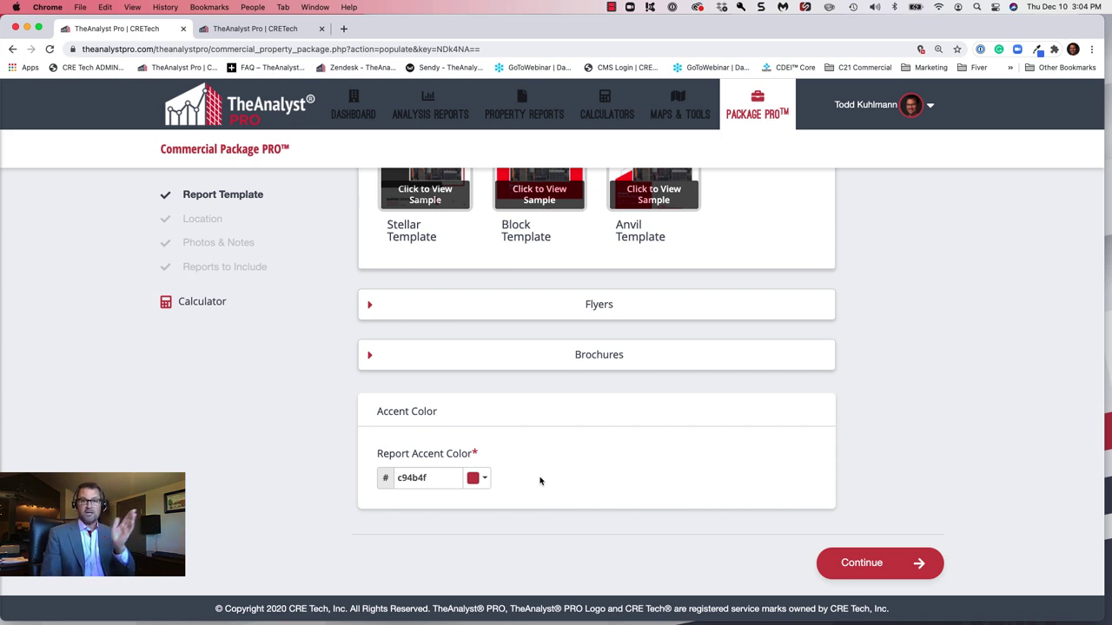
- On the Location step, enter year built 2020 and the property's street address
left_click(855, 565)
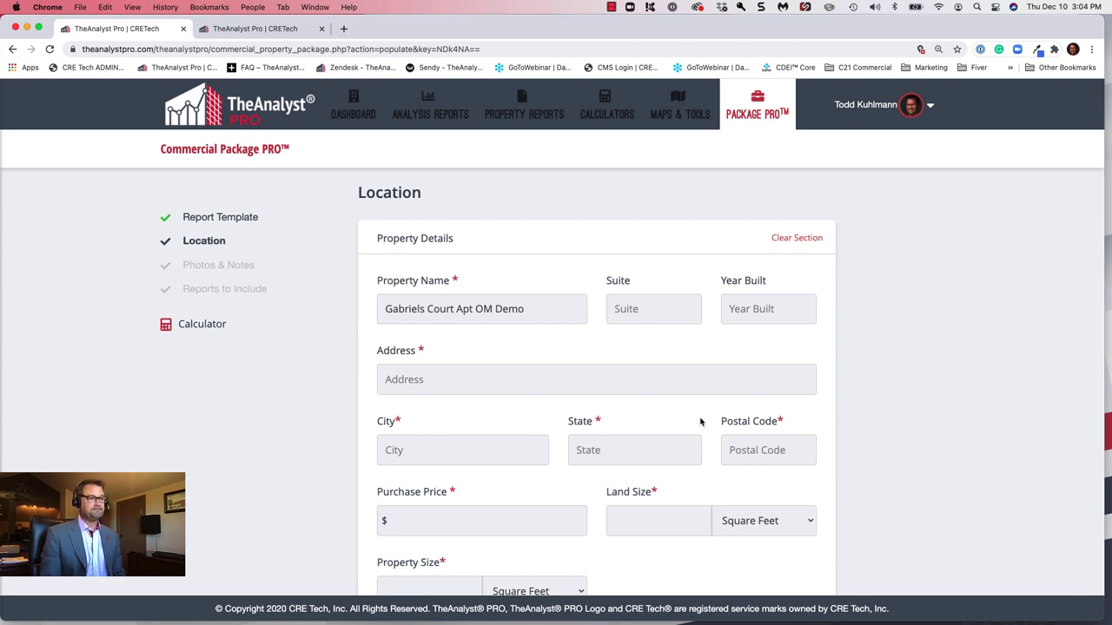
left_click(745, 309)
type("202")
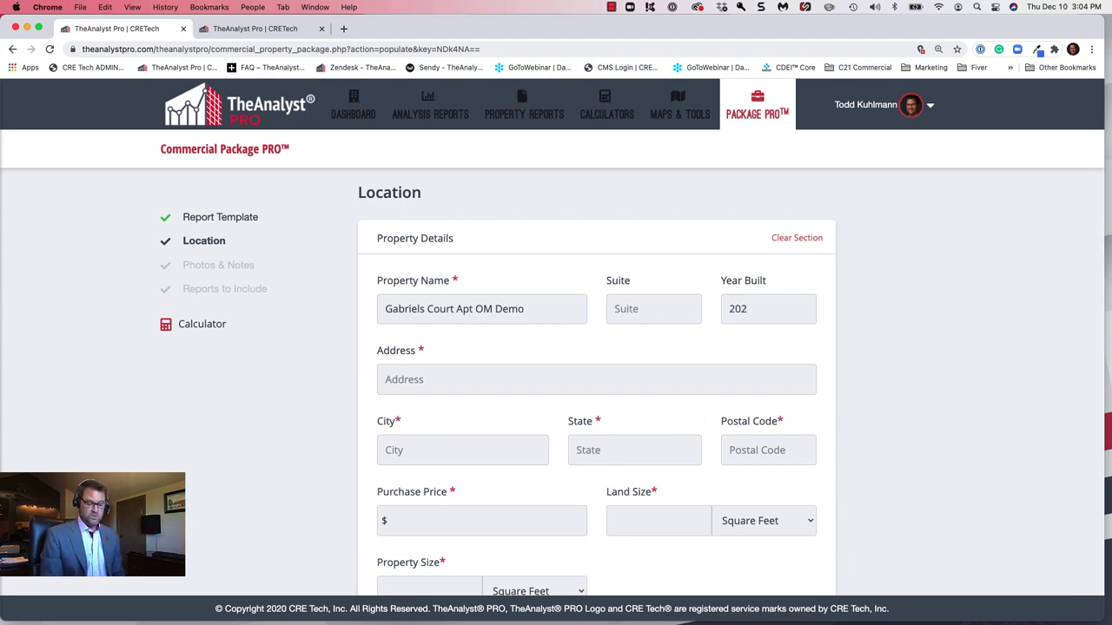
type("0")
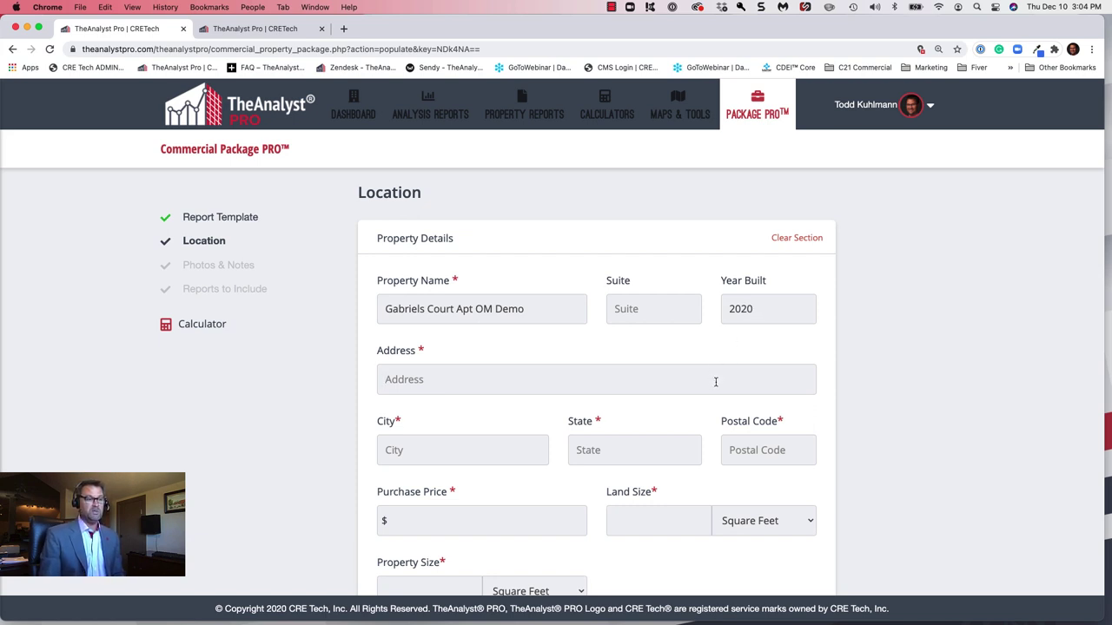
key("Tab")
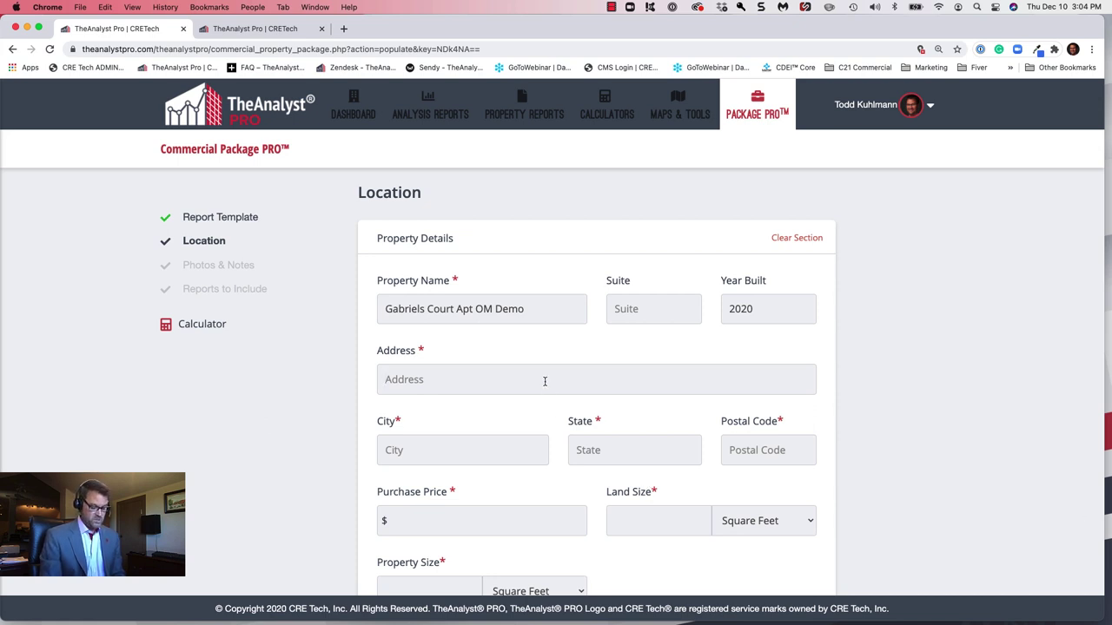
type("6600 W")
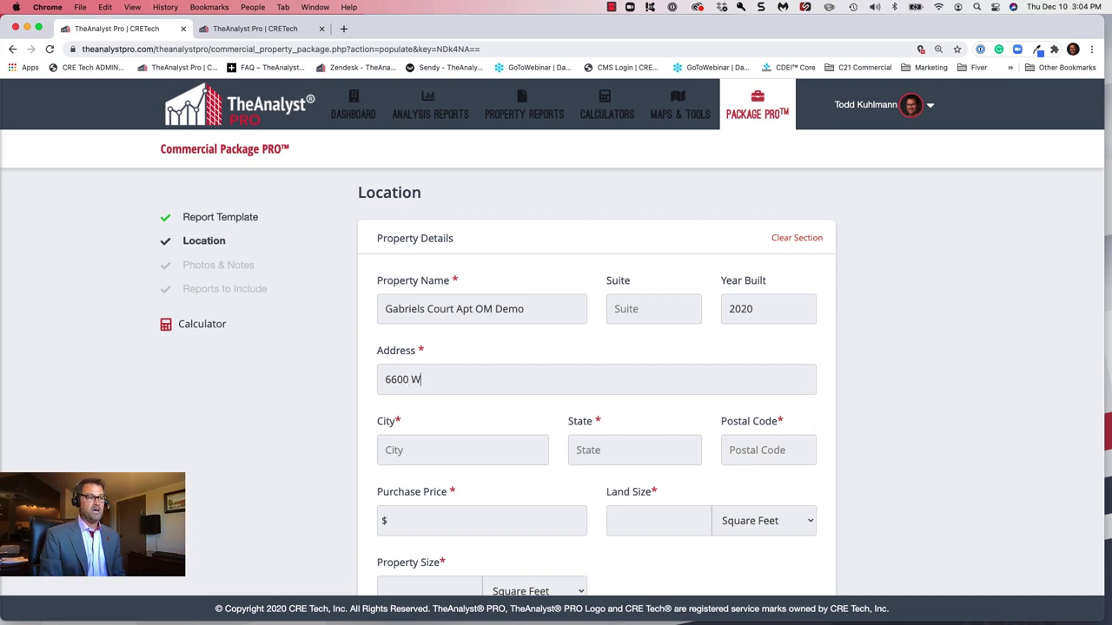
type(" H")
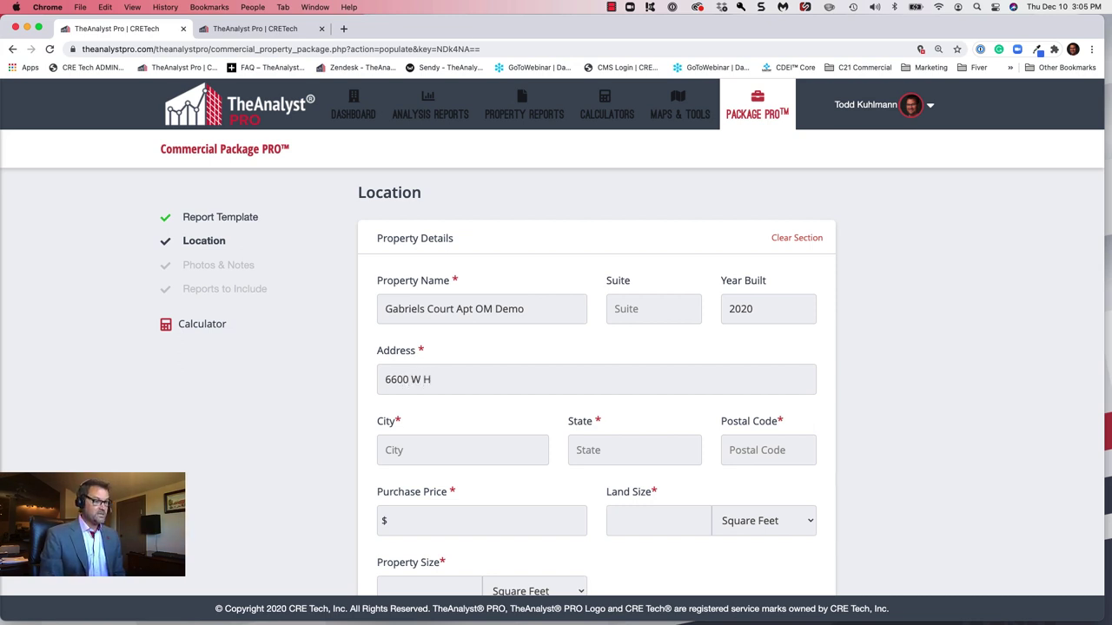
type("wy 29")
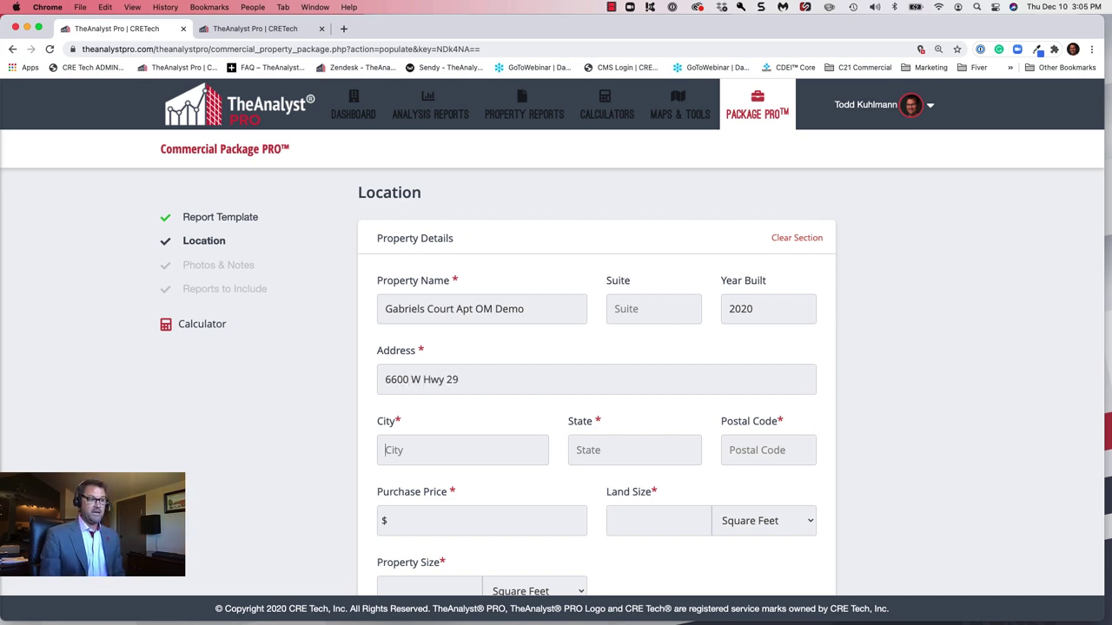
- Fill in city Georgetown, state TX, the postal code and a $5,000,000 purchase price
left_click(386, 450)
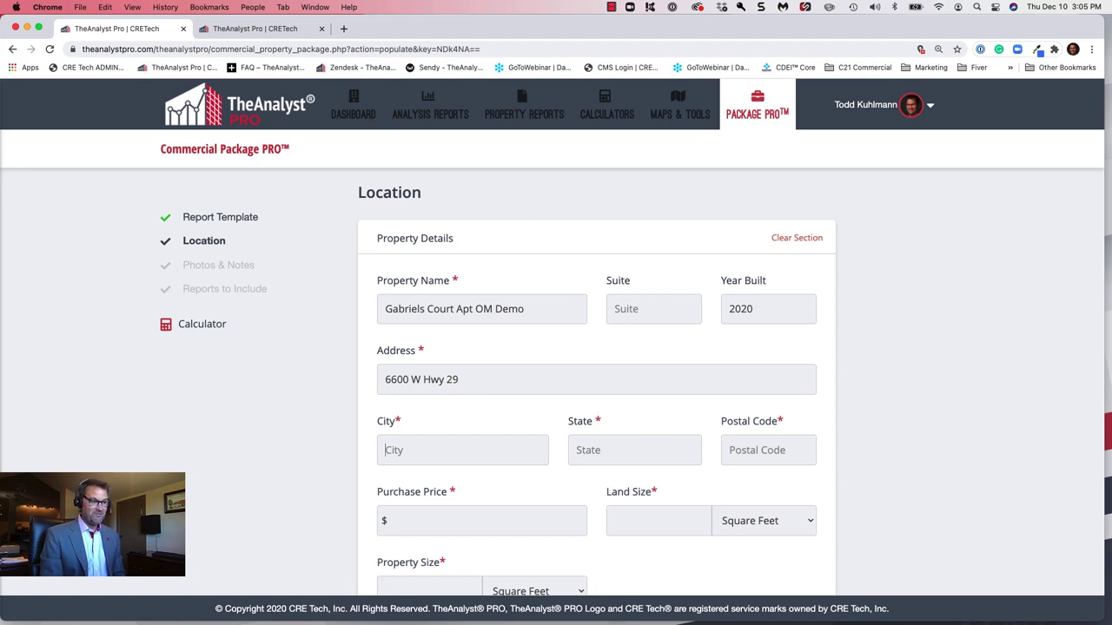
type("Ge")
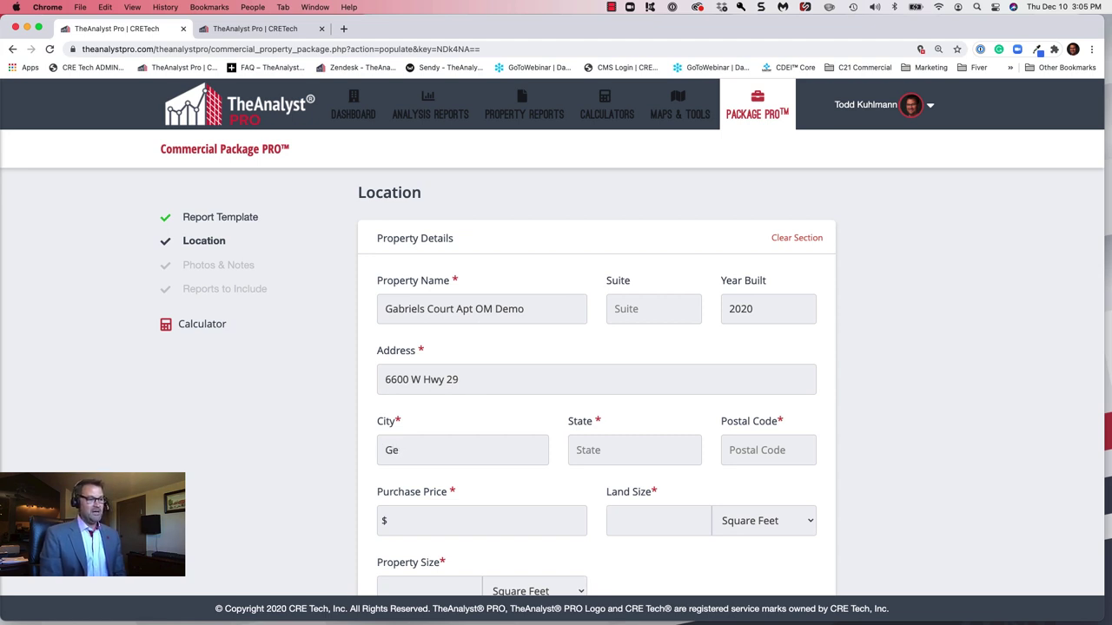
type("orgetwo")
key("BackSpace")
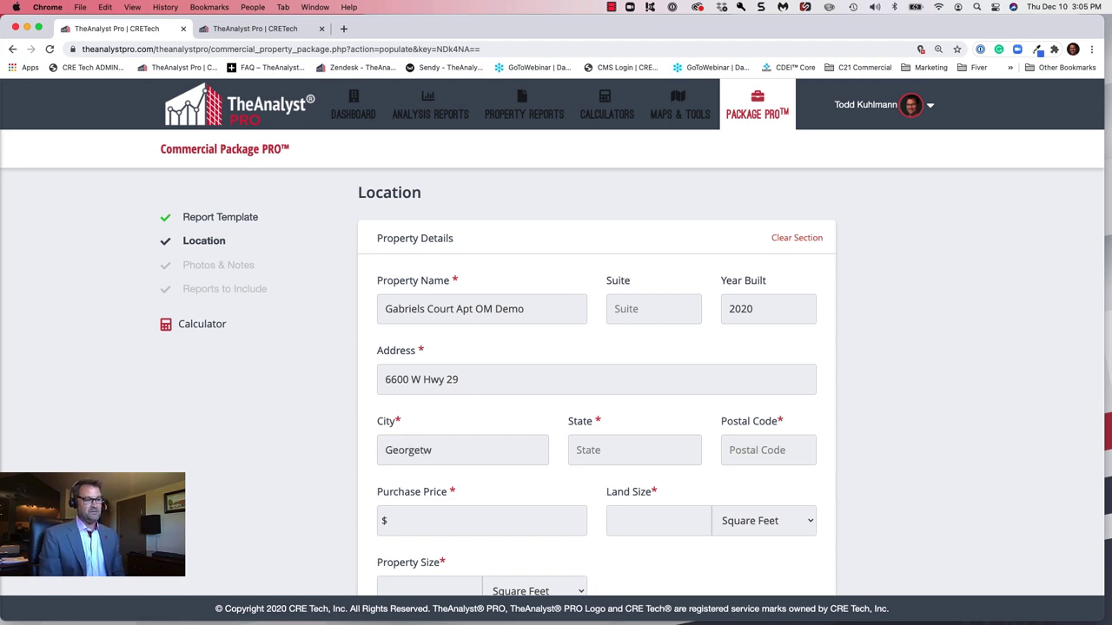
type("own")
key("Tab")
type("TX")
key("Tab")
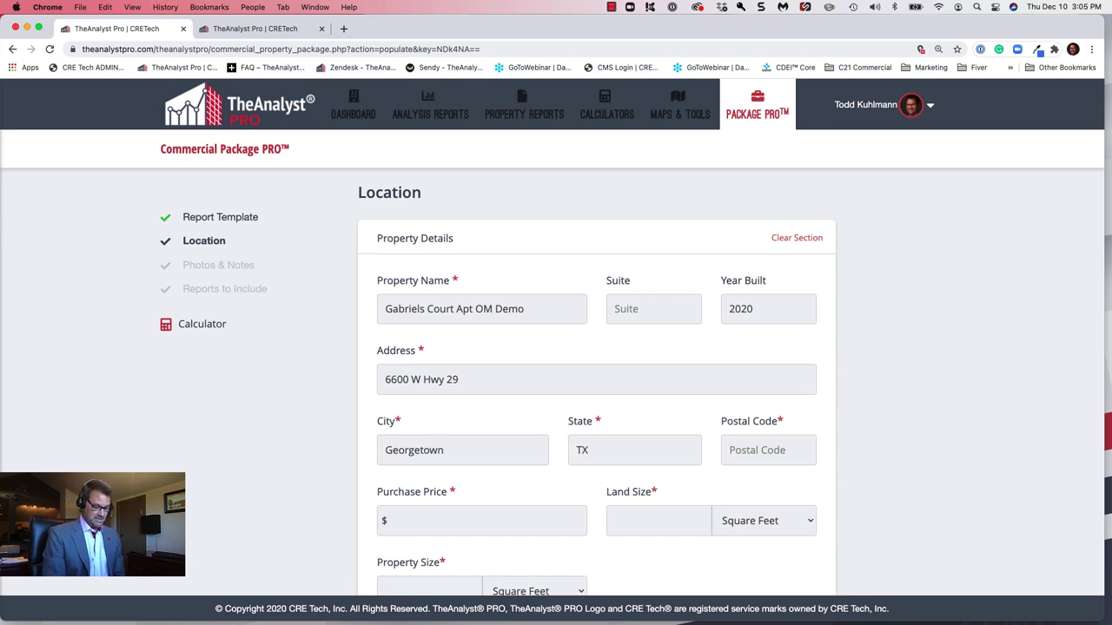
type("78628")
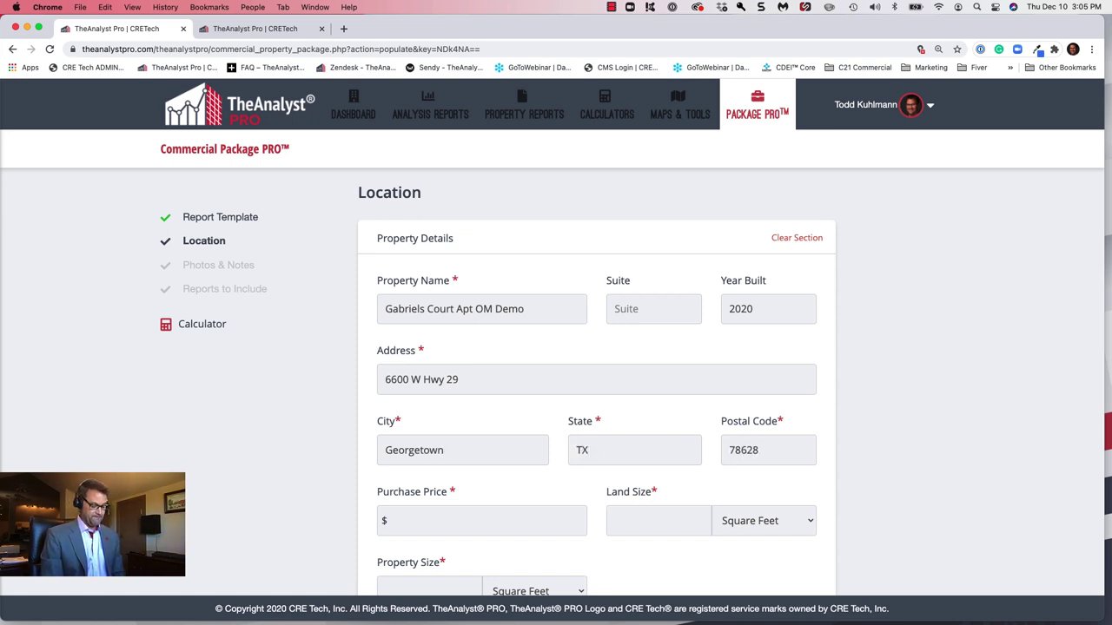
type("5000000")
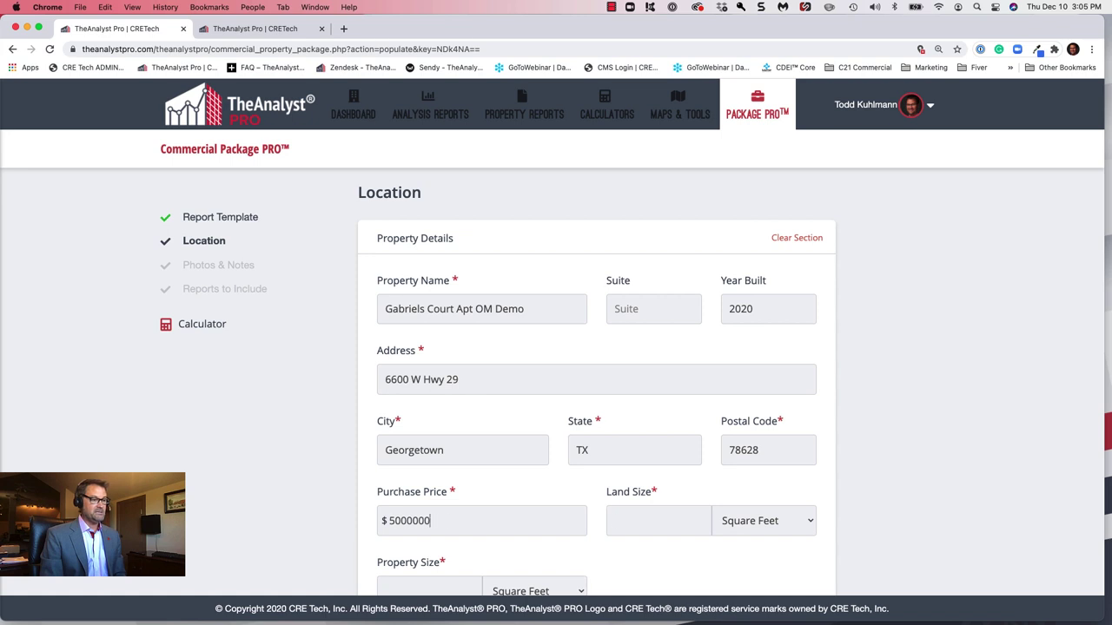
key("Tab")
- Set land size to 5 acres and property size to 60 units
scroll(669, 441, "down", 3)
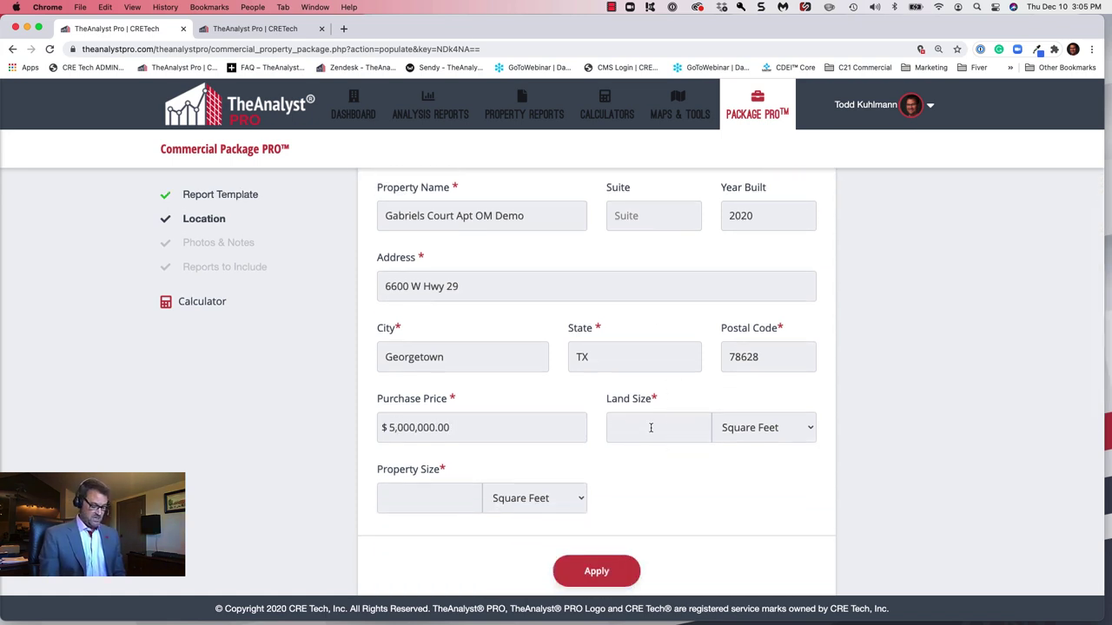
type("5")
left_click(768, 427)
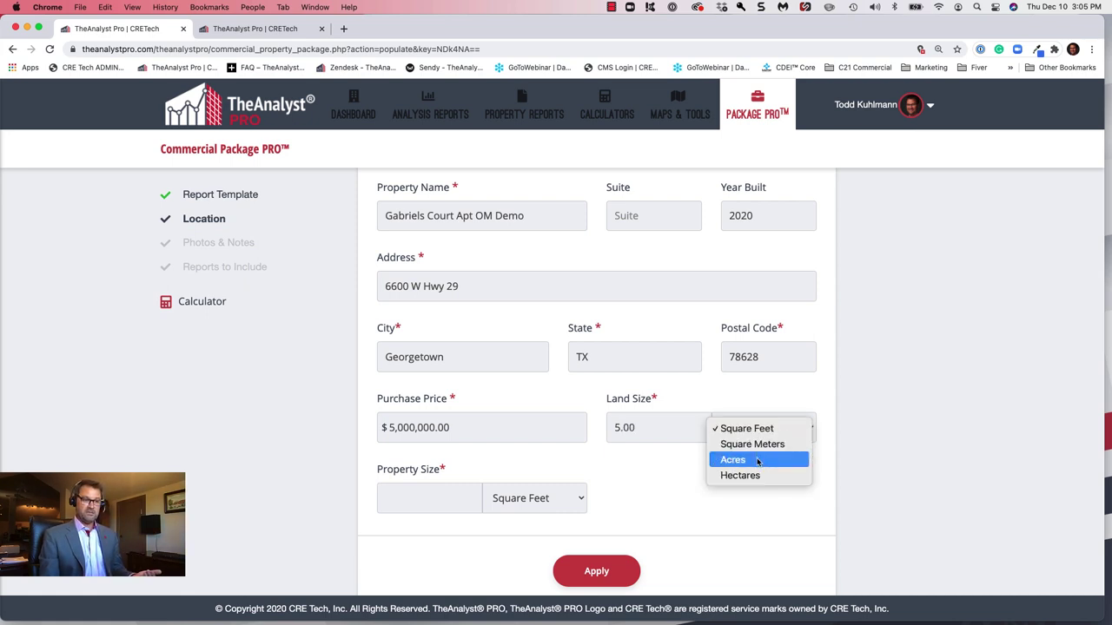
left_click(757, 461)
left_click(427, 491)
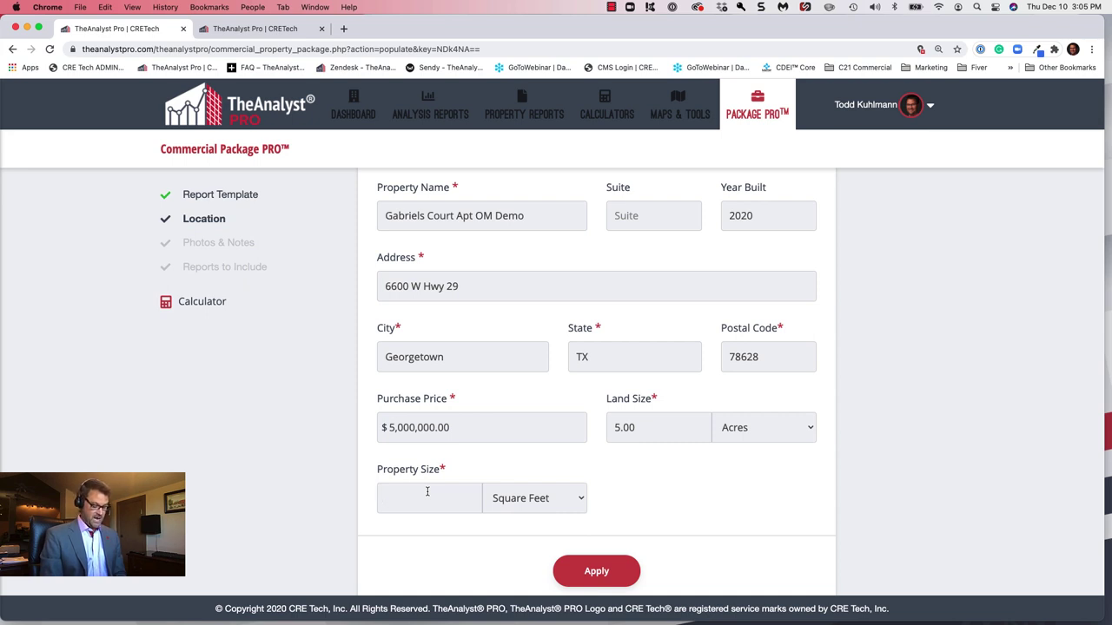
type("60")
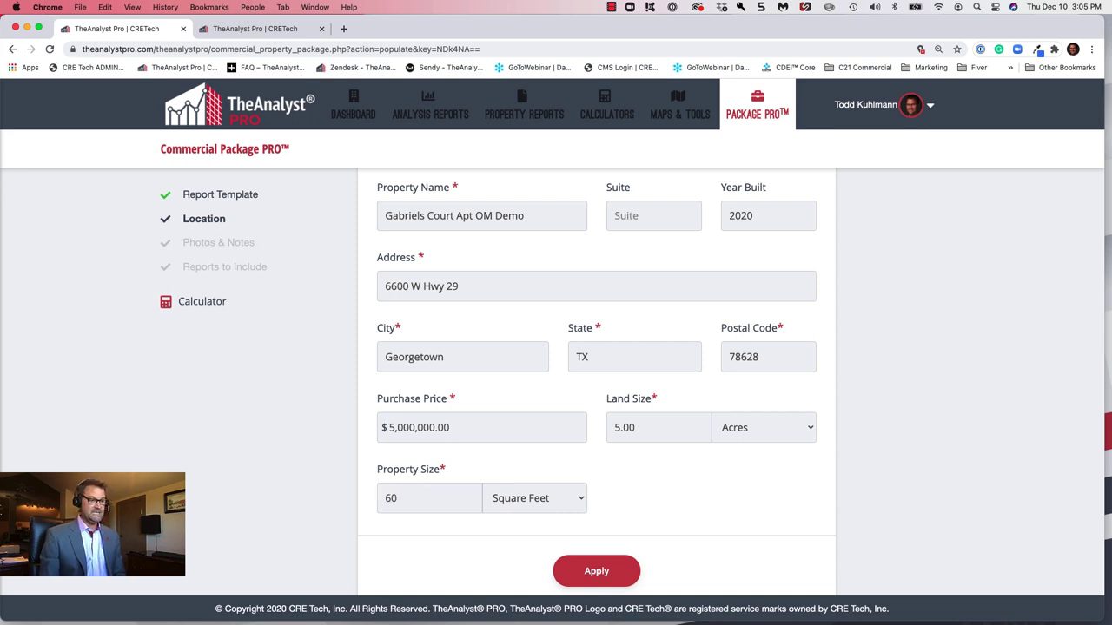
left_click(574, 498)
left_click(560, 484)
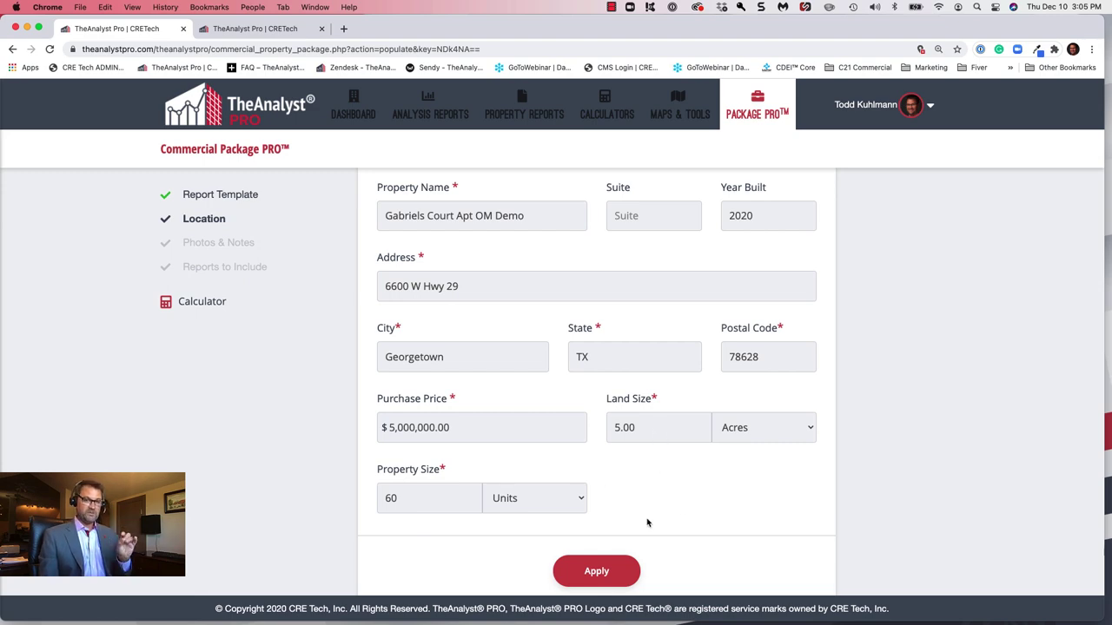
scroll(625, 548, "down", 1)
- Locate the property on the map from the entered details and confirm its location
left_click(596, 570)
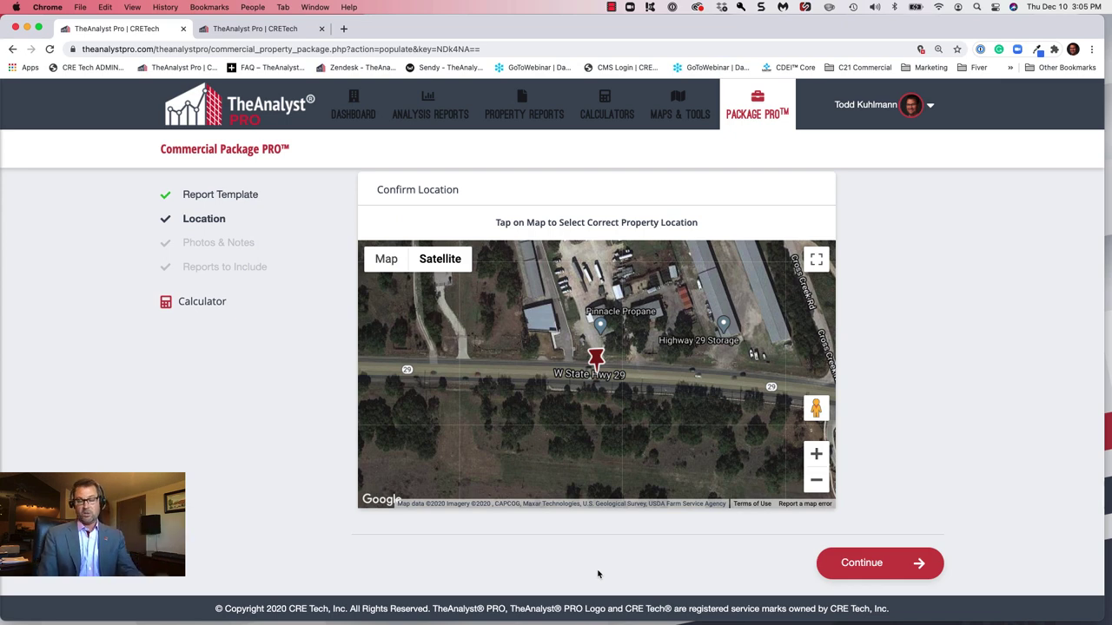
left_click(878, 565)
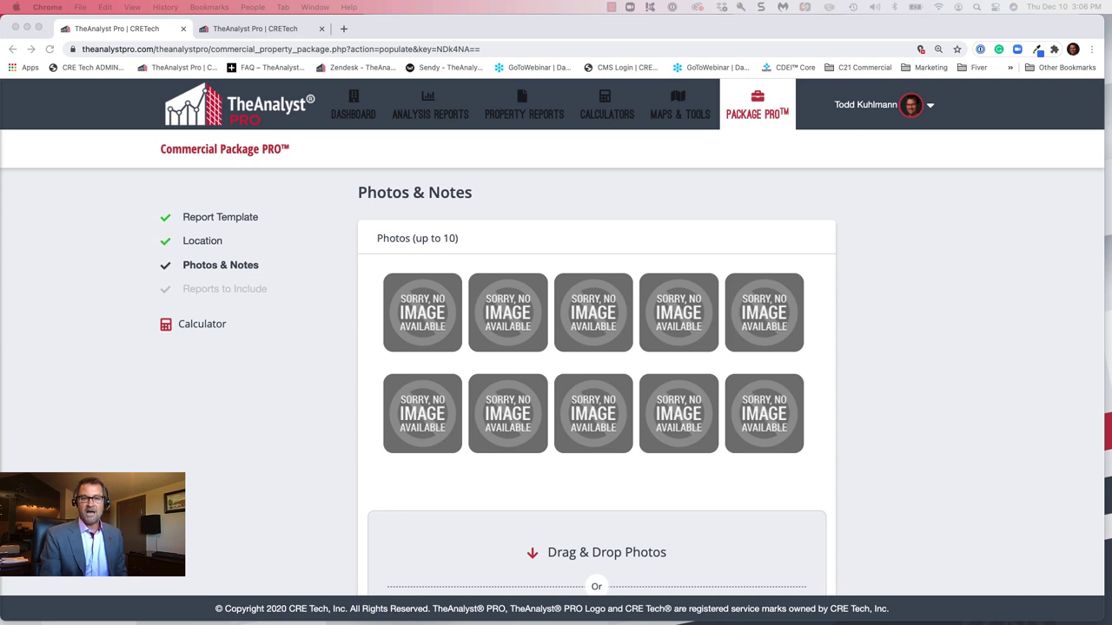
- Upload the five Gabriel_Apt photos, shifting the kitchen crop right and accepting each crop
left_click_drag(1111, 547, 685, 573)
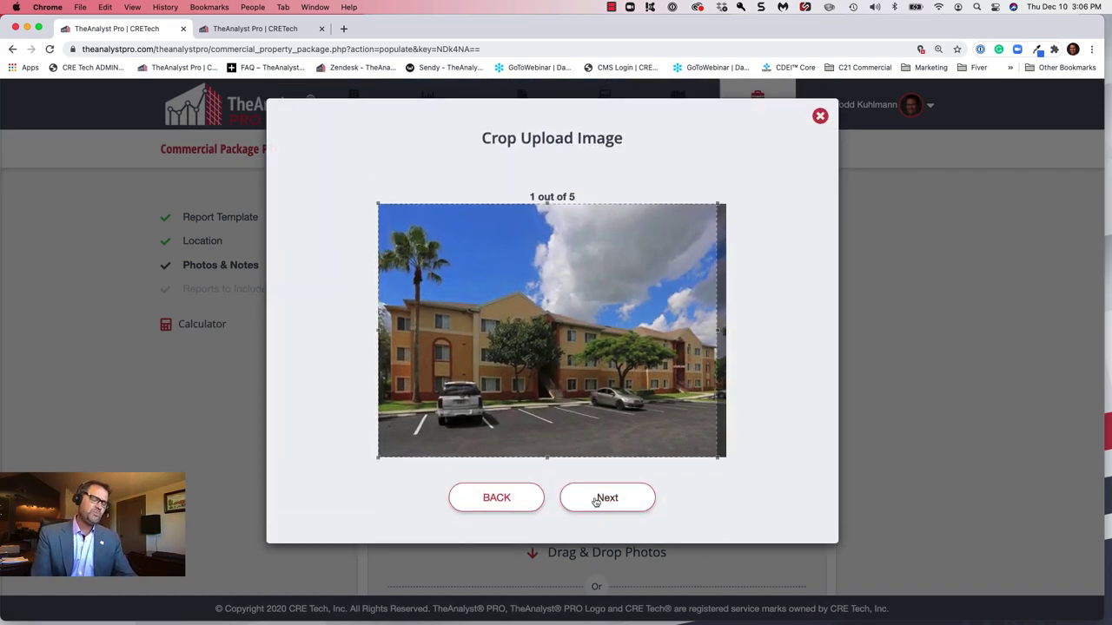
left_click(596, 500)
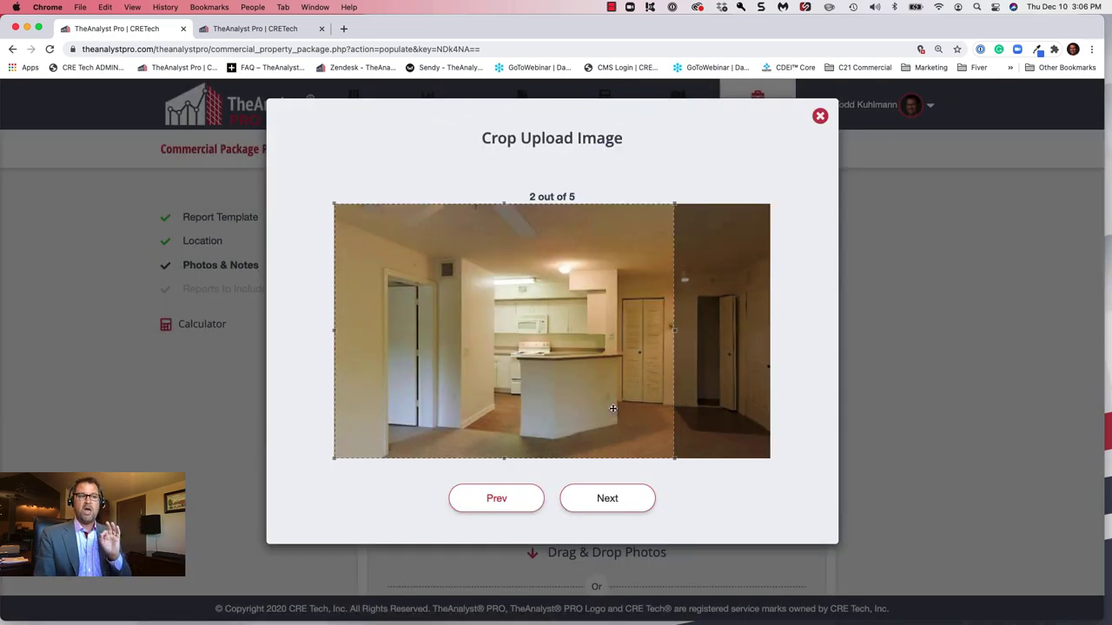
left_click_drag(614, 408, 643, 407)
left_click(635, 504)
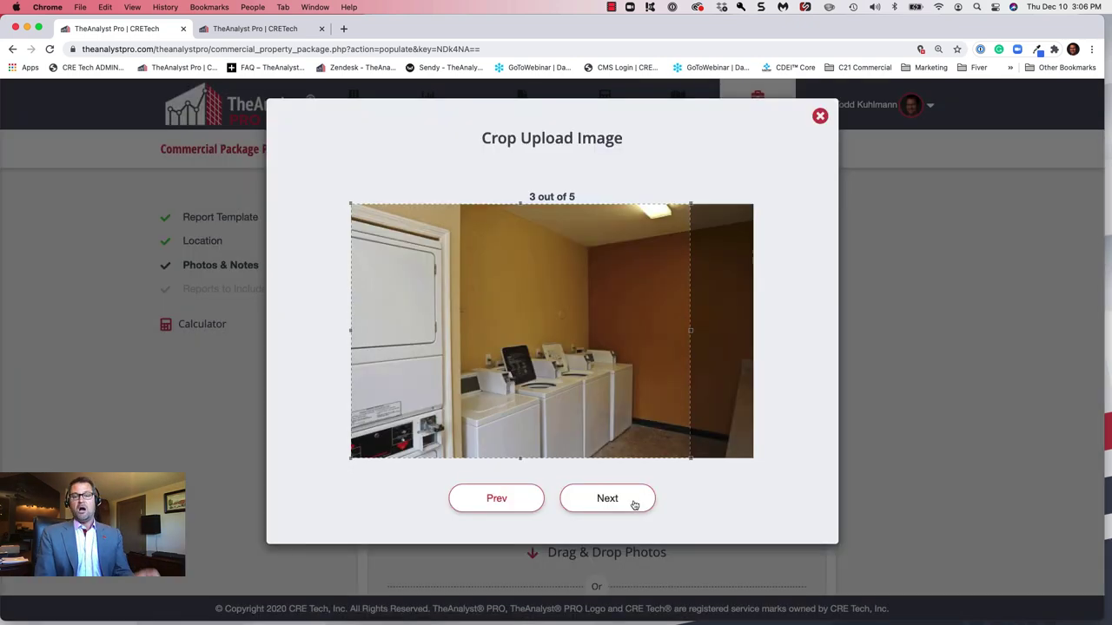
left_click(605, 501)
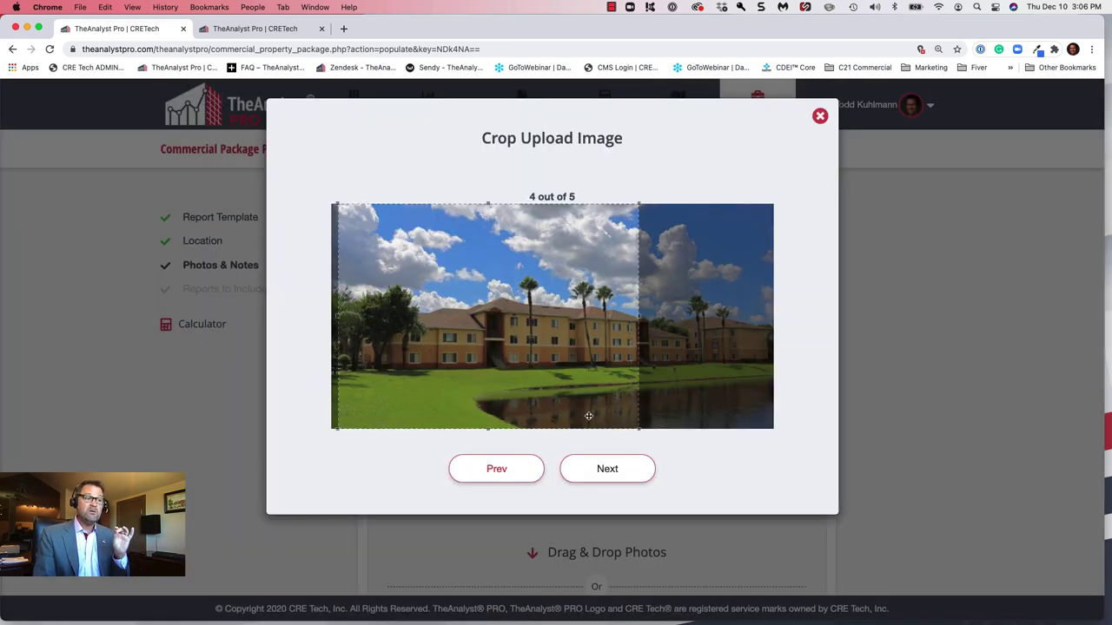
left_click(621, 477)
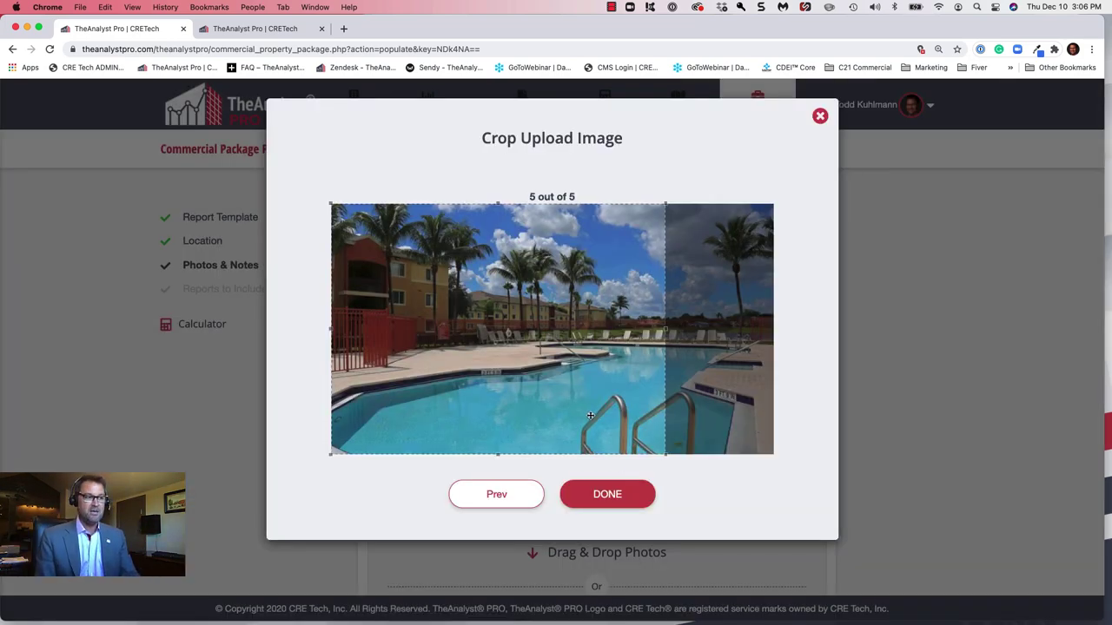
left_click(607, 495)
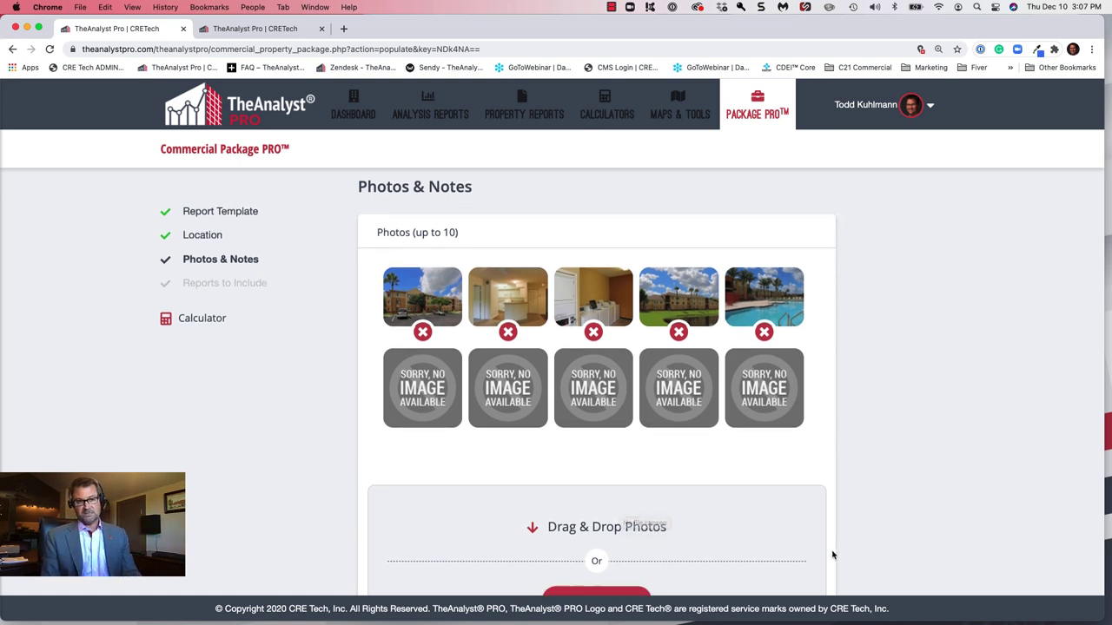
scroll(832, 556, "down", 5)
scroll(832, 555, "down", 4)
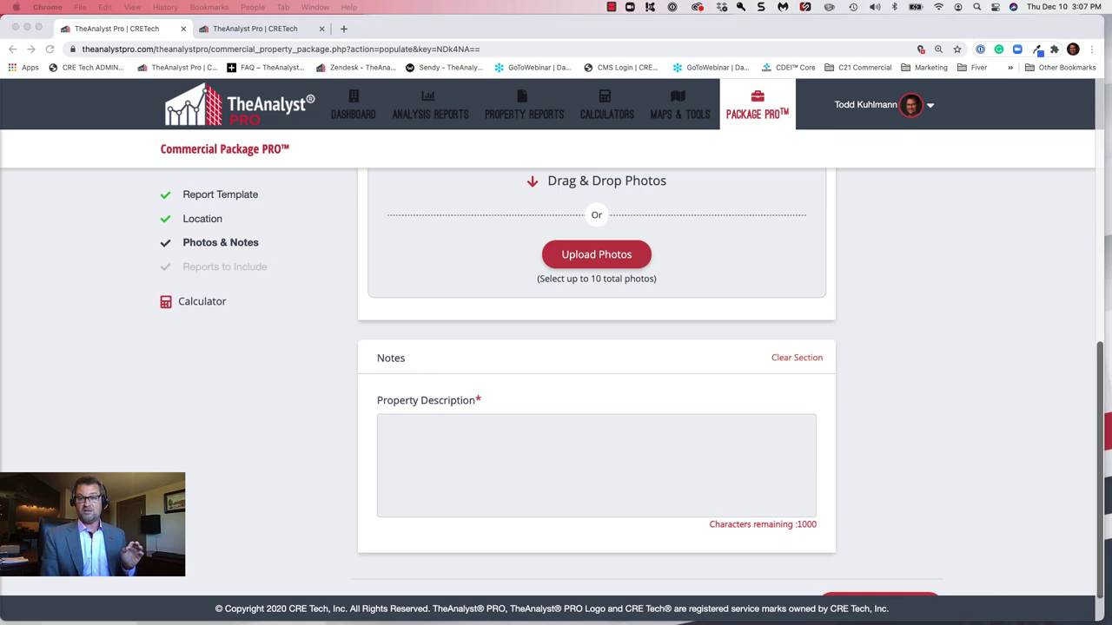
- Paste the 60-unit garden apartment description, add a line break before Amenities, and continue
left_click(646, 431)
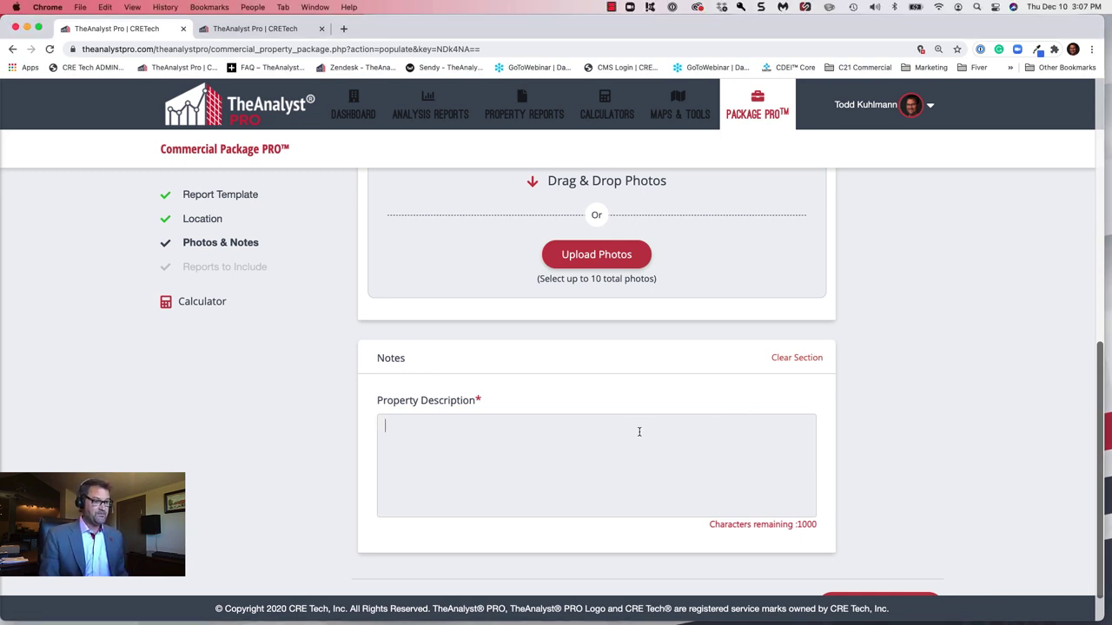
right_click(637, 430)
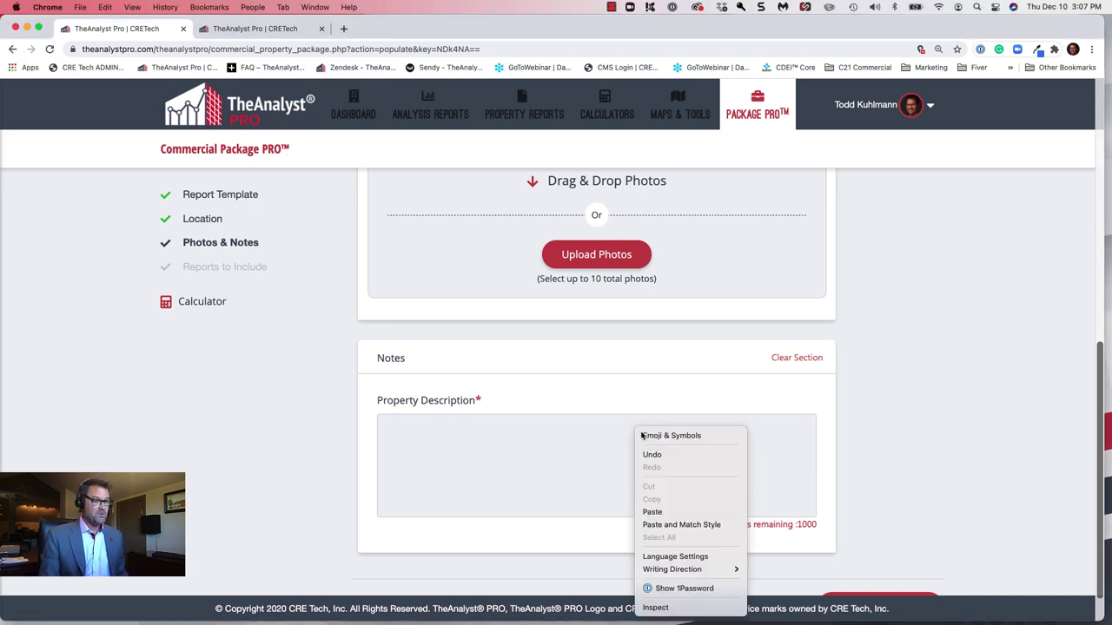
left_click(675, 514)
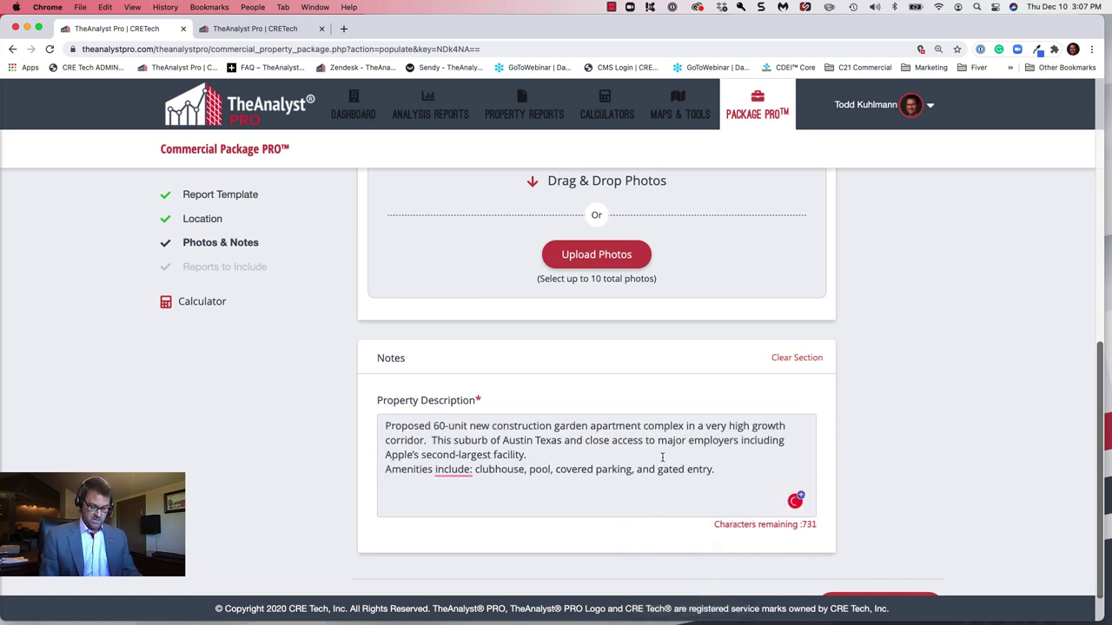
key("Return")
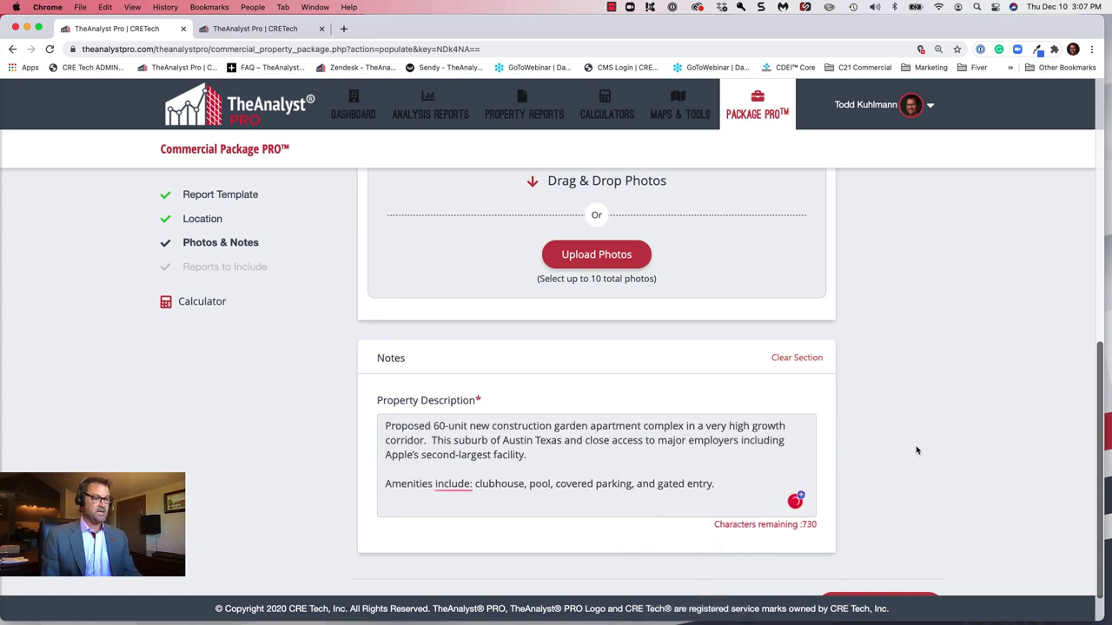
scroll(921, 450, "down", 1)
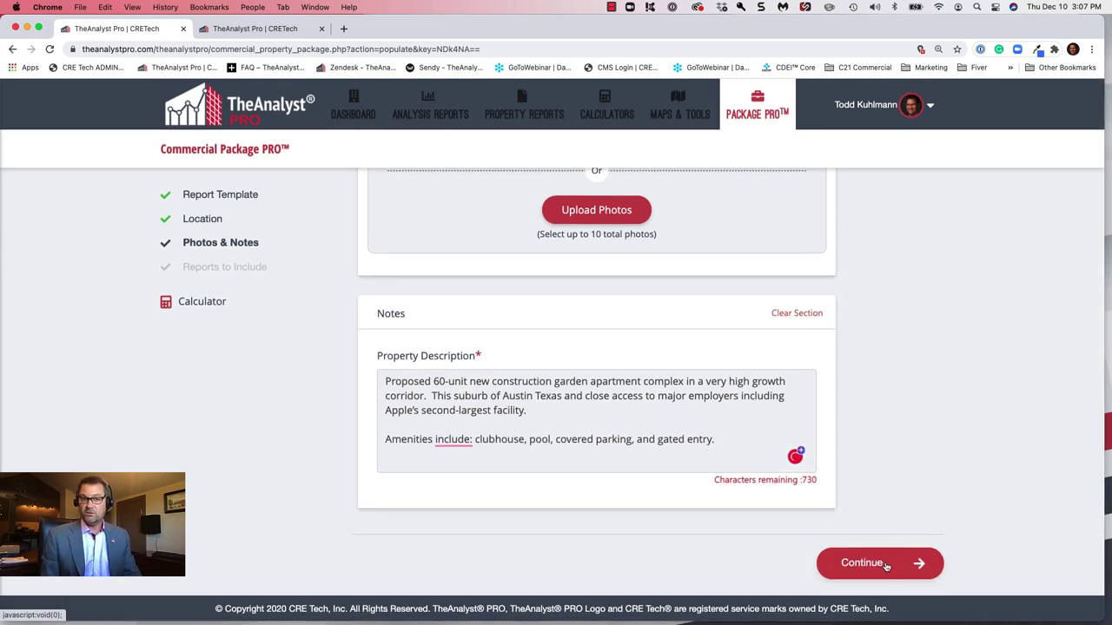
left_click(886, 566)
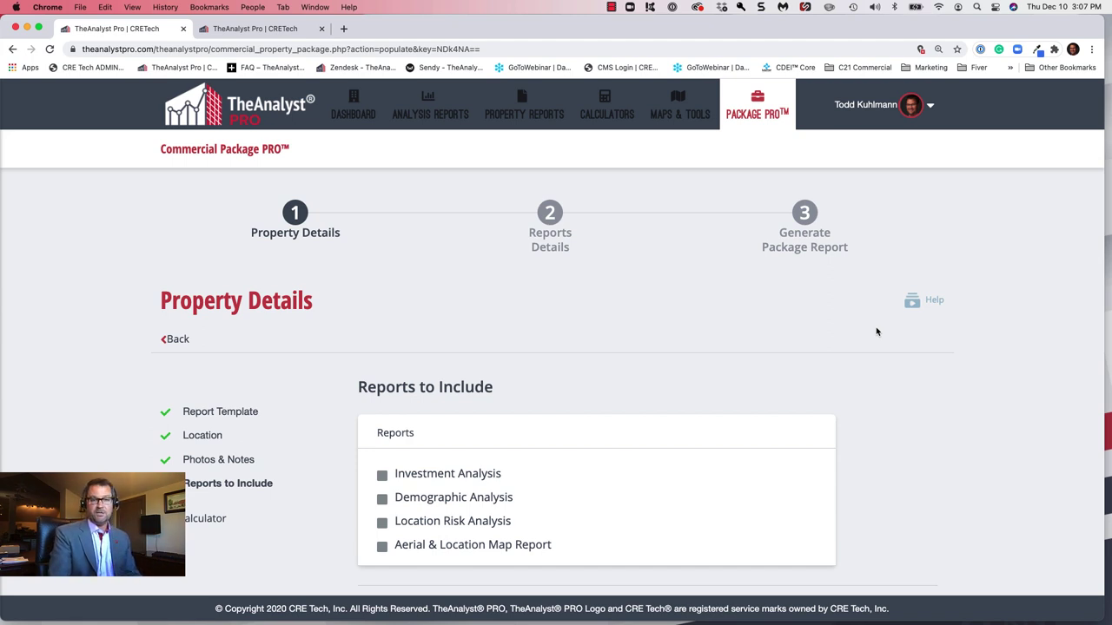
- Tick Demographic, Location Risk, Aerial & Location Map and Investment Analysis reports, then continue
scroll(877, 334, "down", 2)
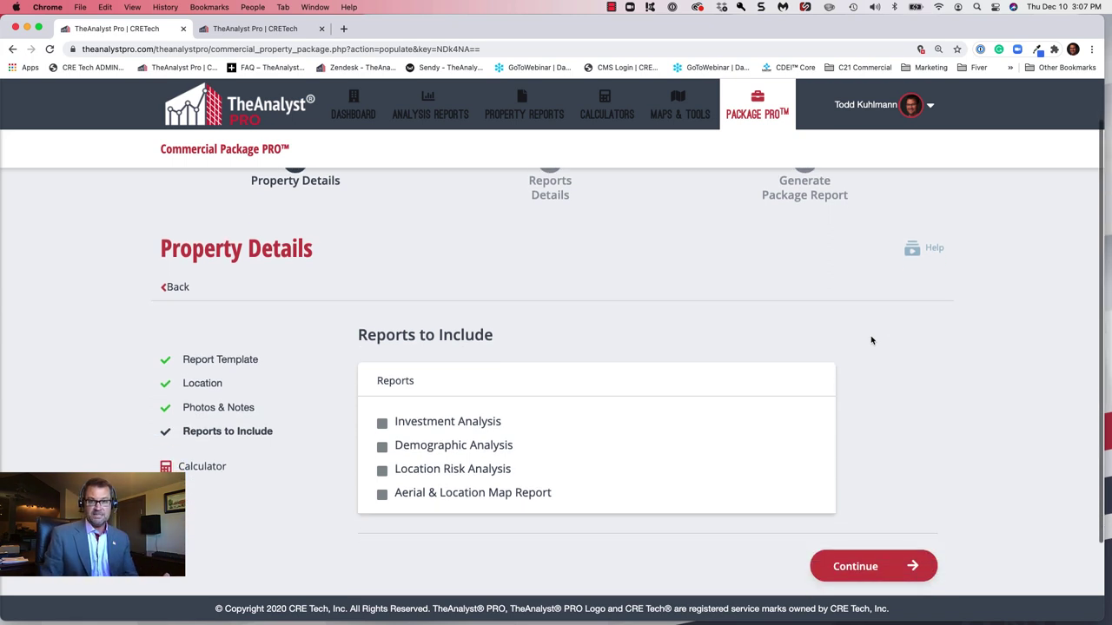
left_click(382, 448)
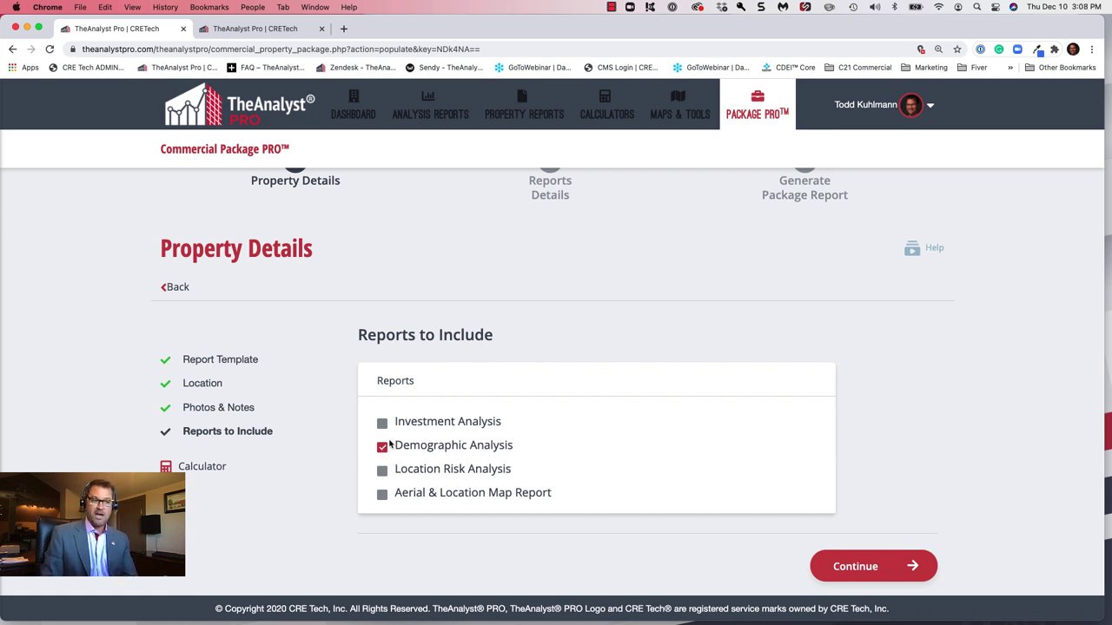
left_click(383, 472)
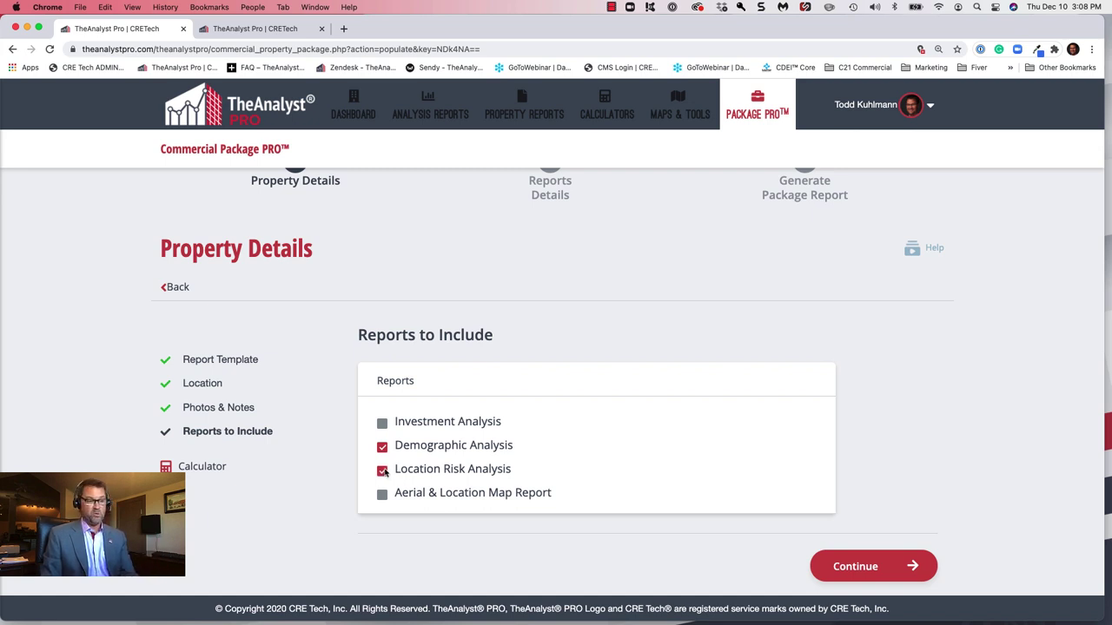
scroll(382, 472, "down", 1)
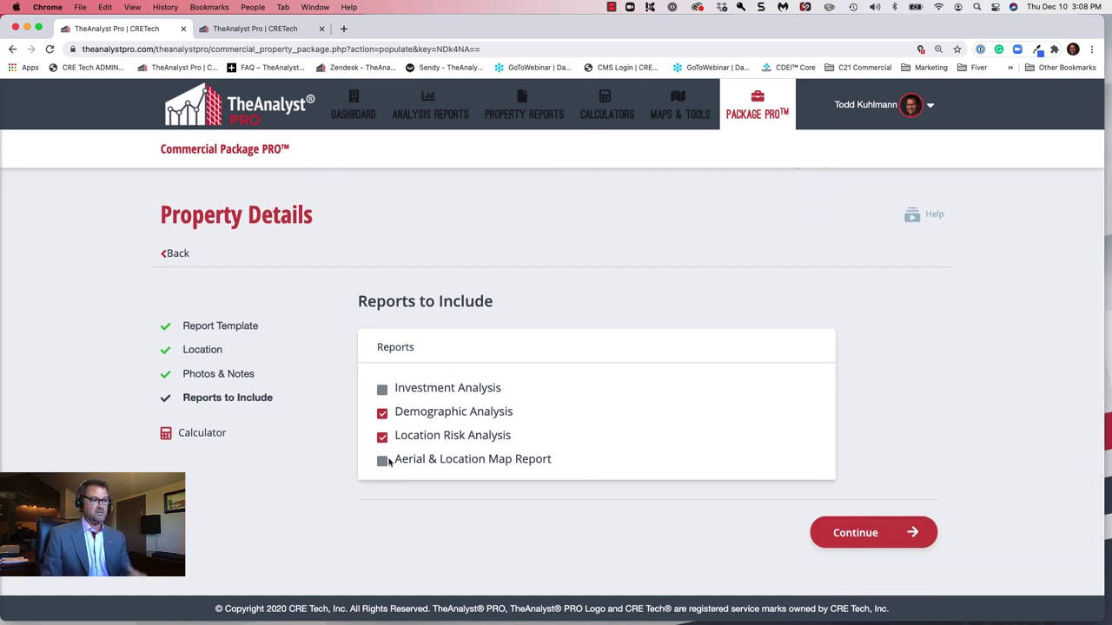
left_click(383, 463)
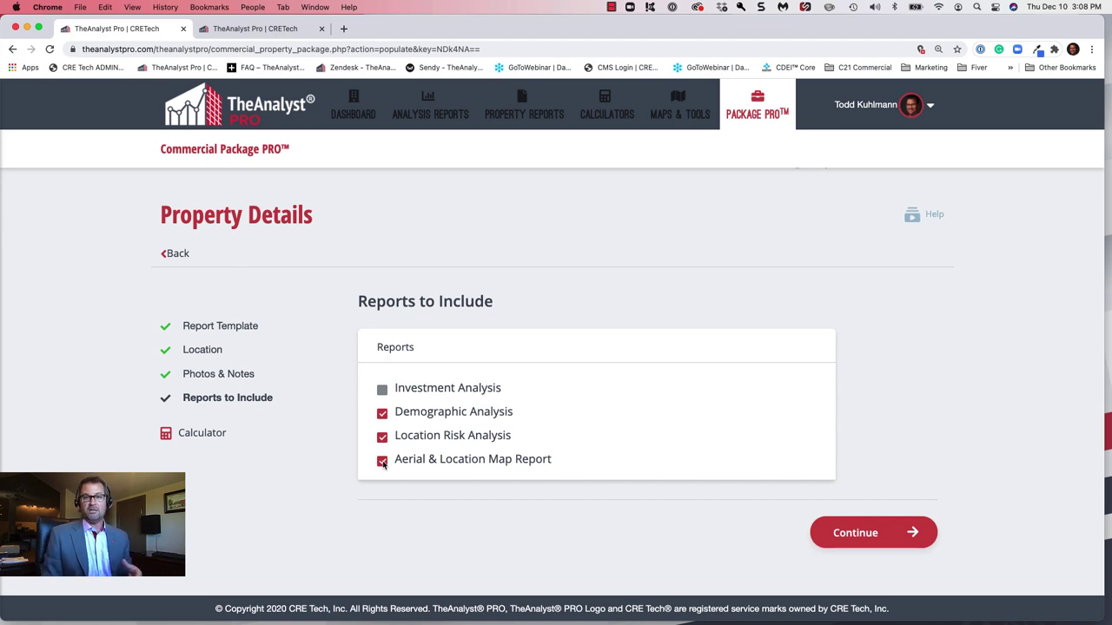
left_click(382, 392)
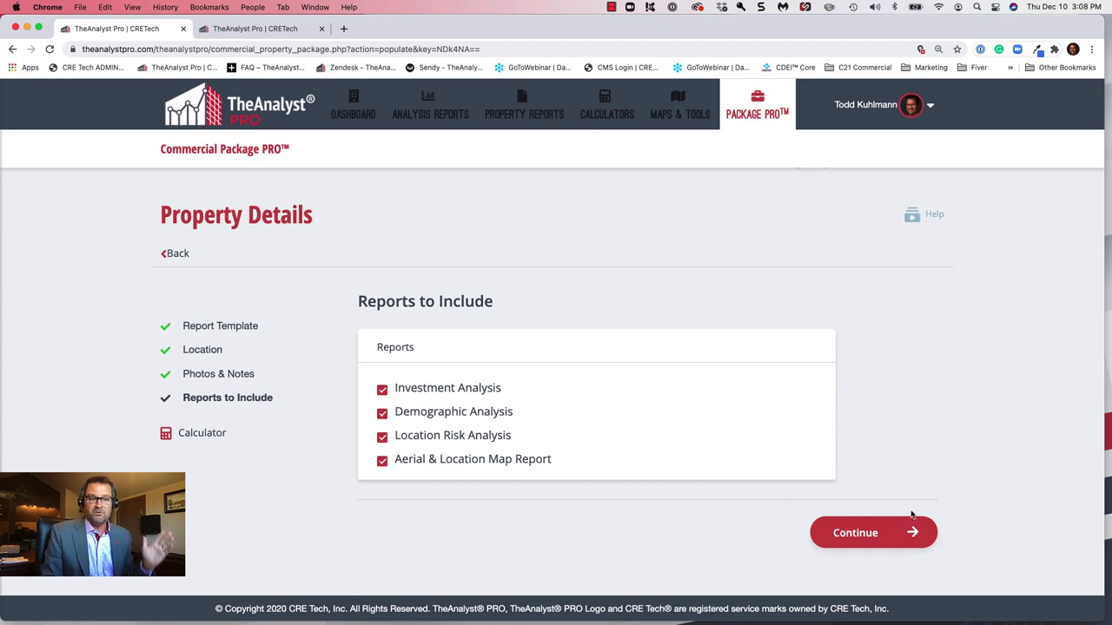
left_click(895, 536)
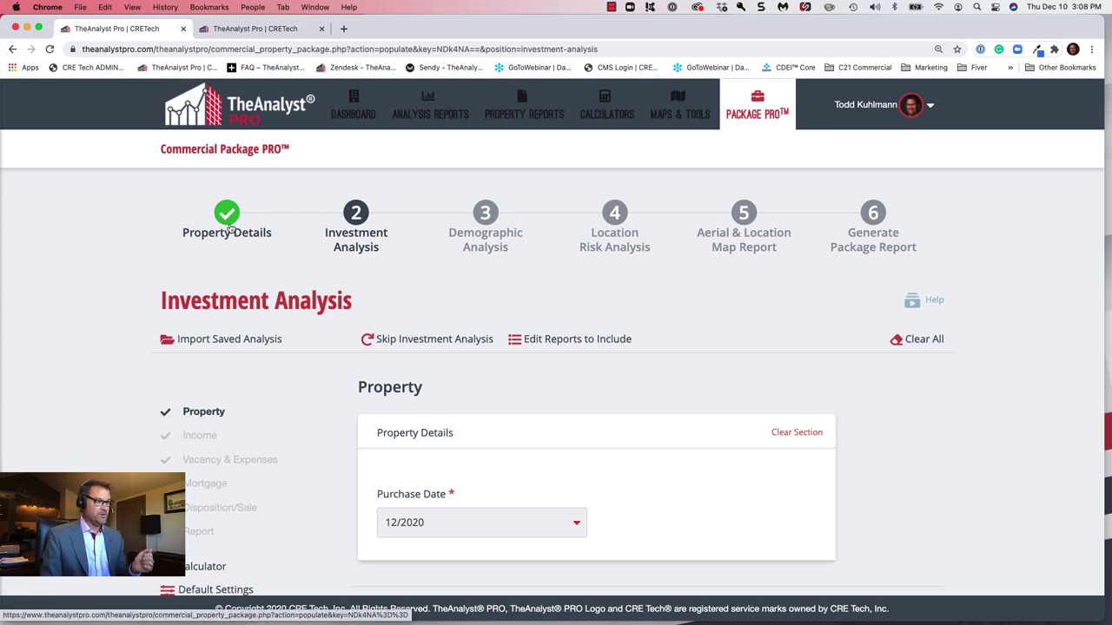
- Open Import Saved Analysis to list saved analyses such as Gabriels Court
scroll(232, 229, "down", 2)
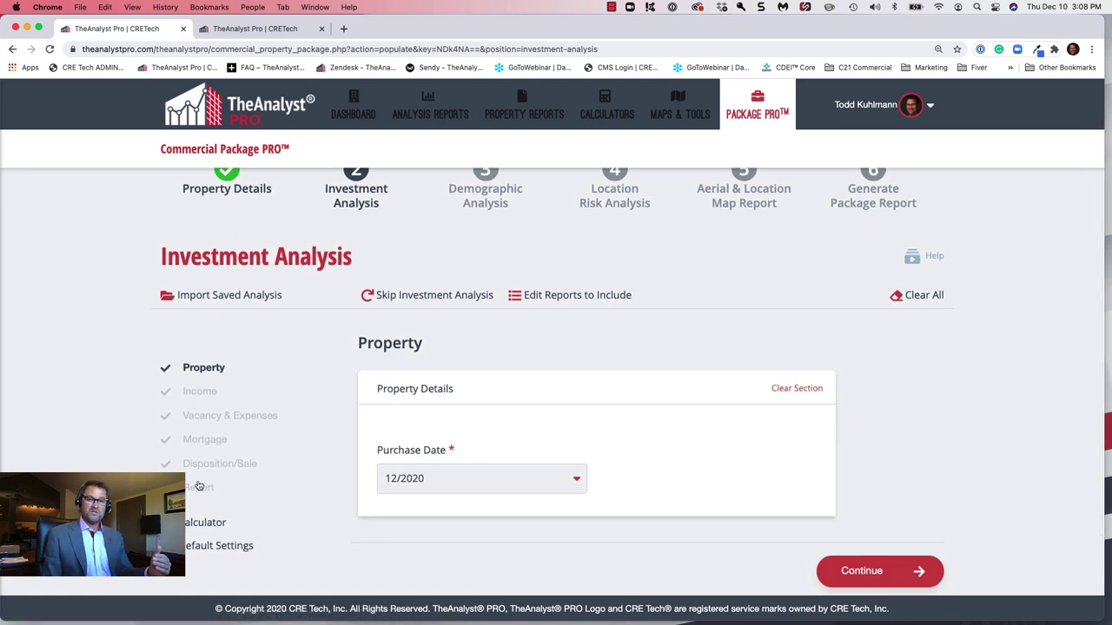
left_click(222, 297)
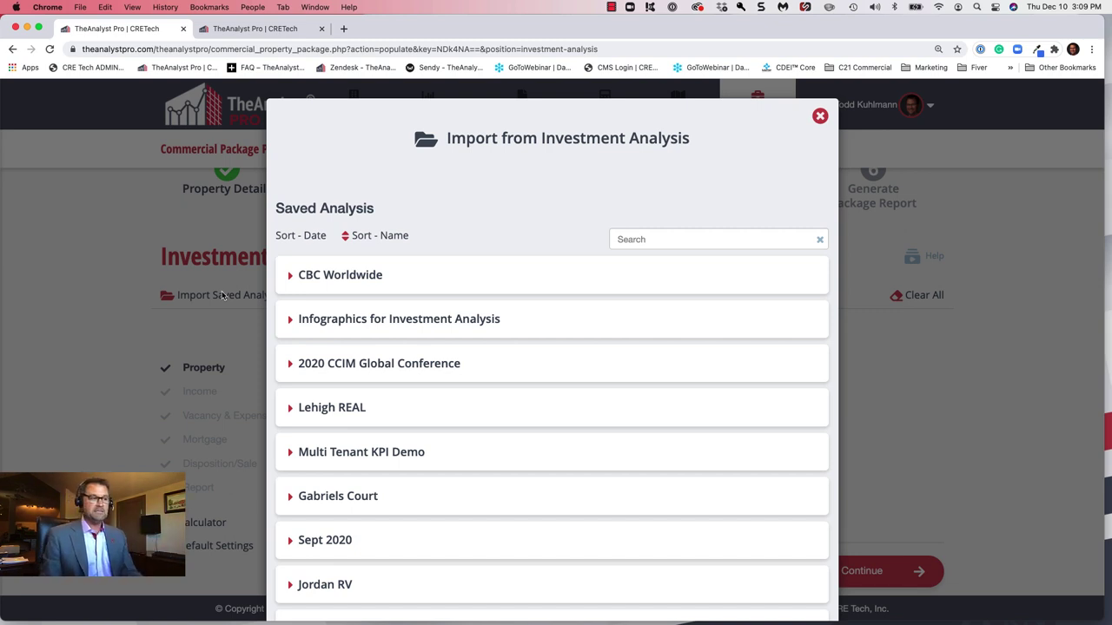
- Search 'gab', import the Gabriels Court analysis dated 2020/11/12, and move on to its Income section
left_click(333, 317)
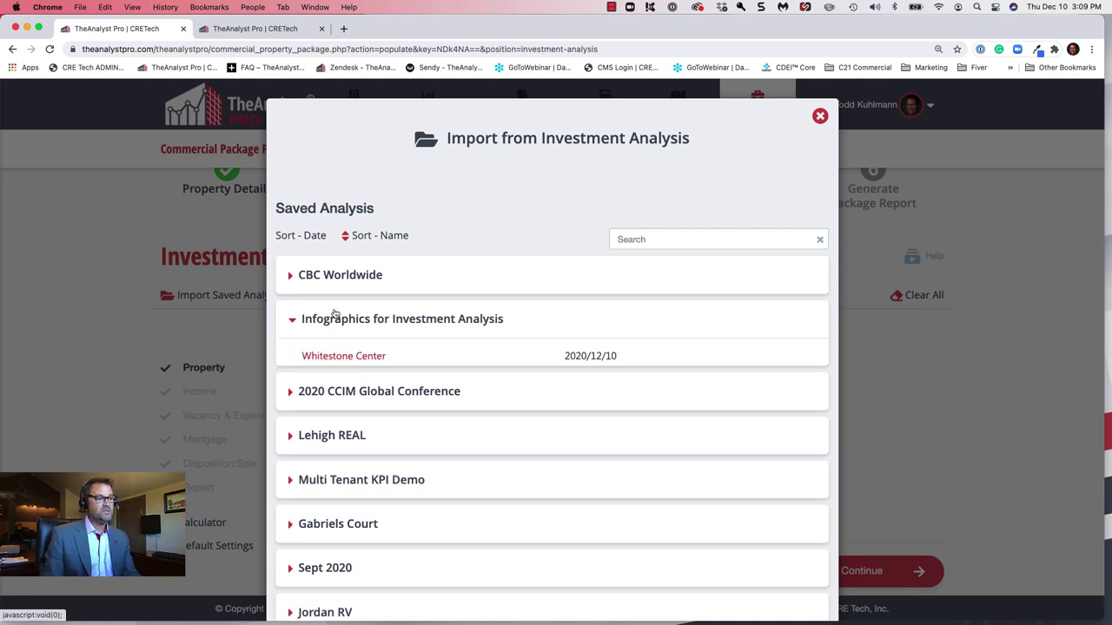
scroll(336, 316, "down", 1)
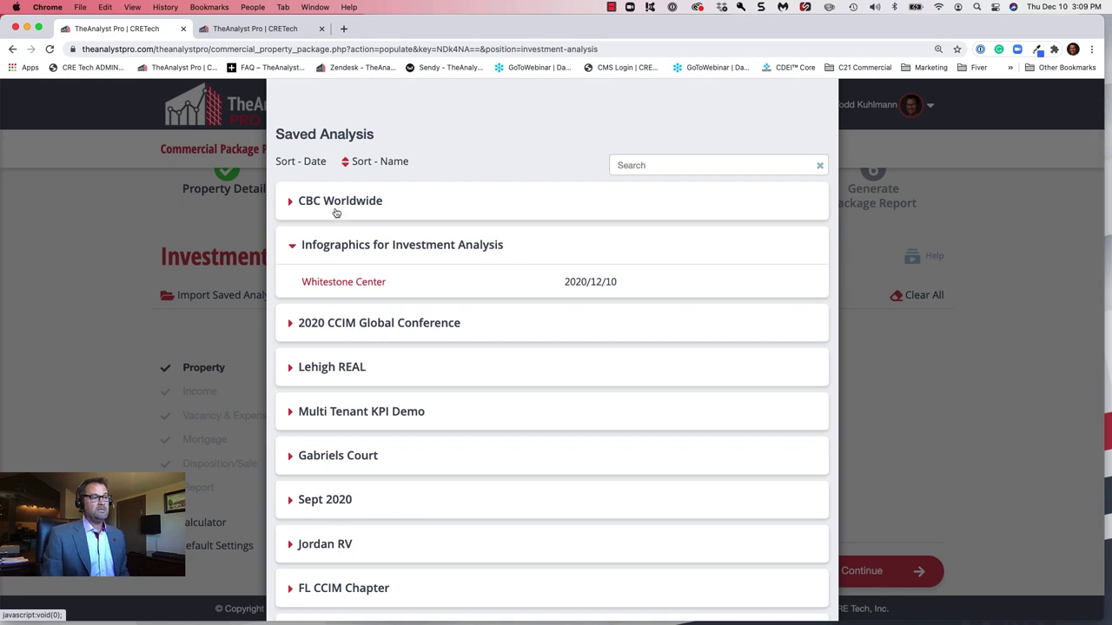
left_click(652, 167)
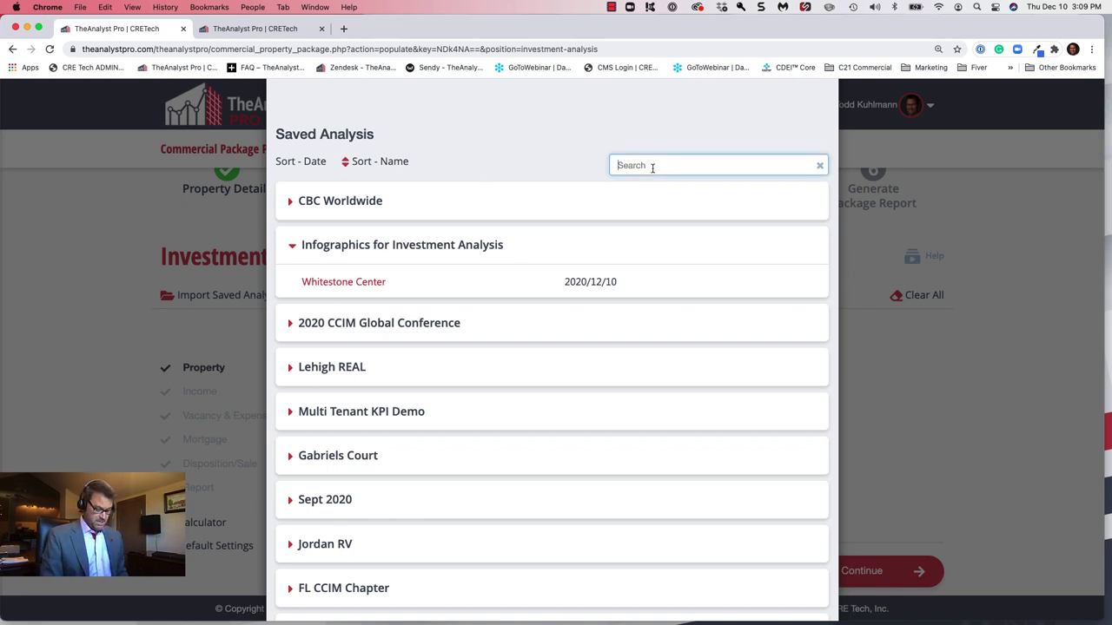
type("gab")
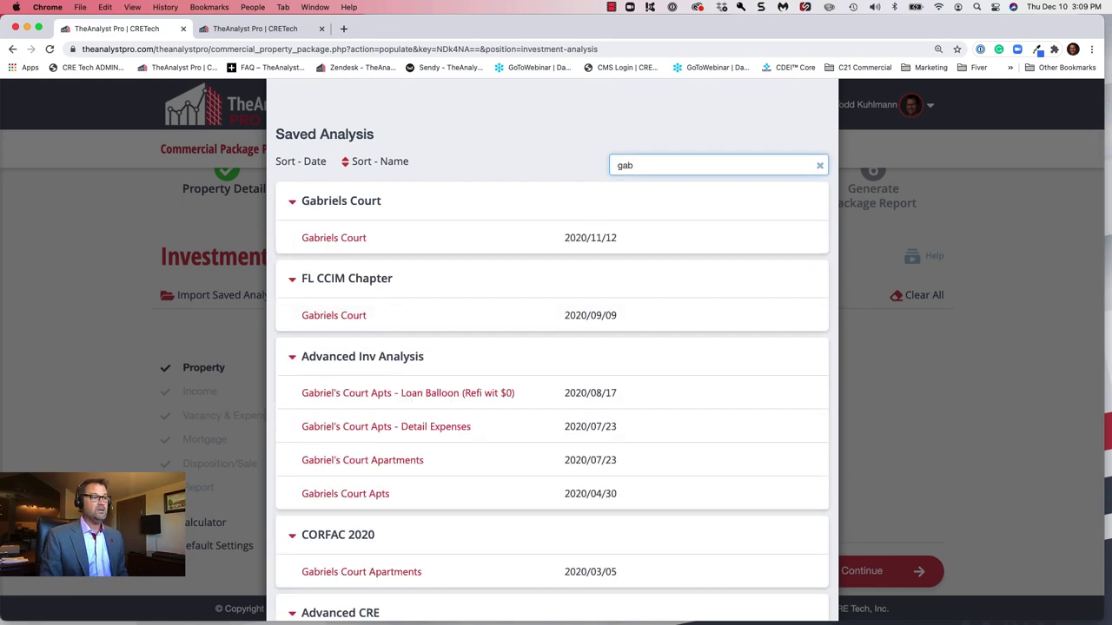
left_click(339, 240)
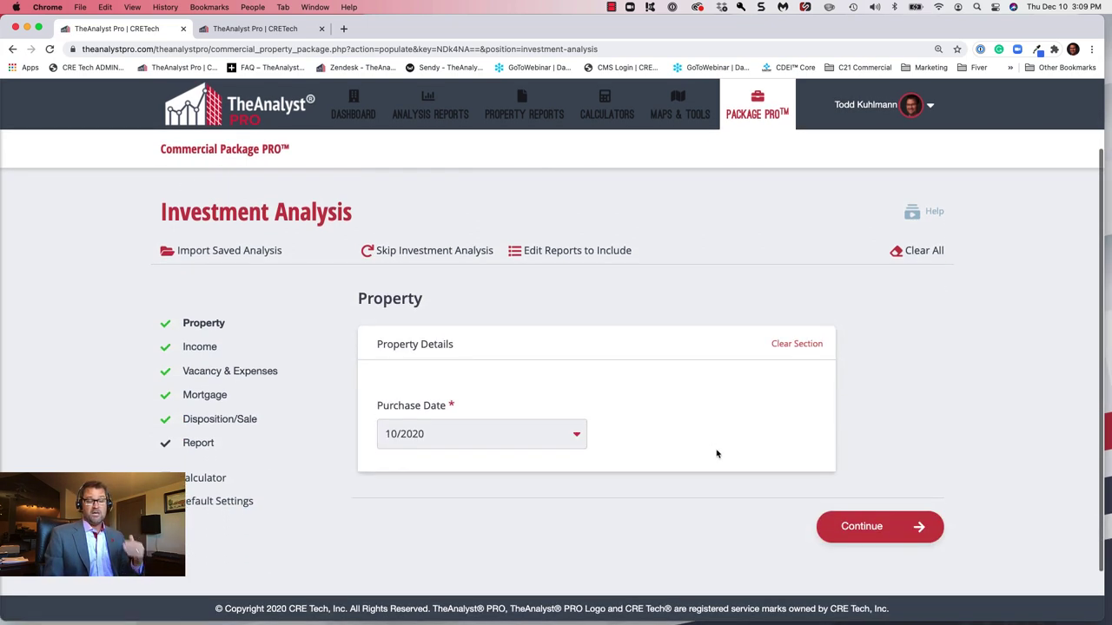
left_click(880, 528)
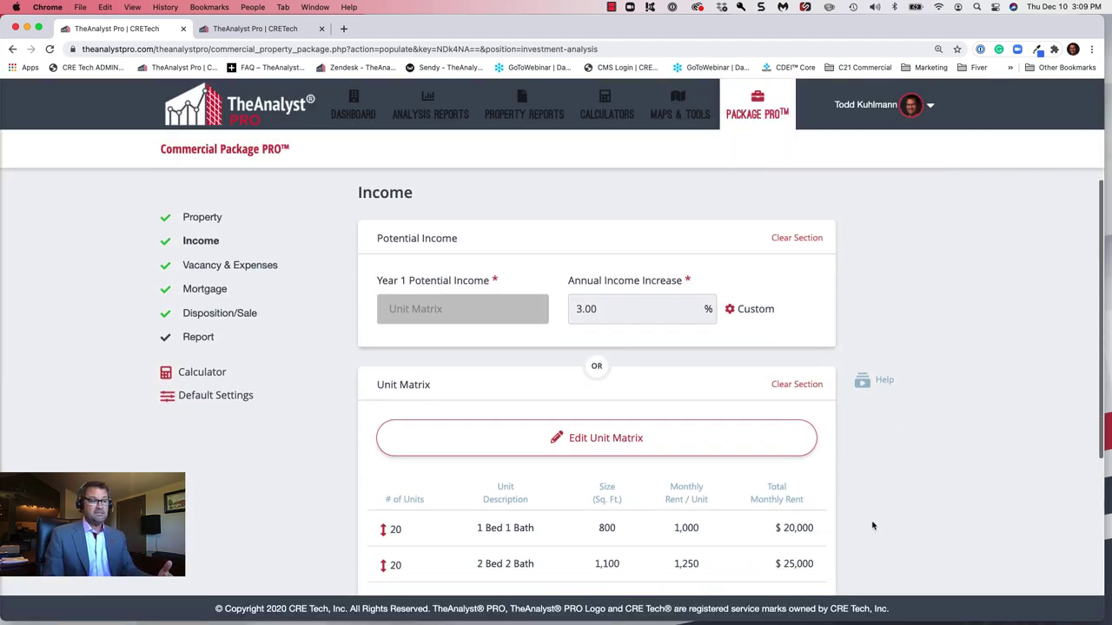
scroll(877, 530, "down", 3)
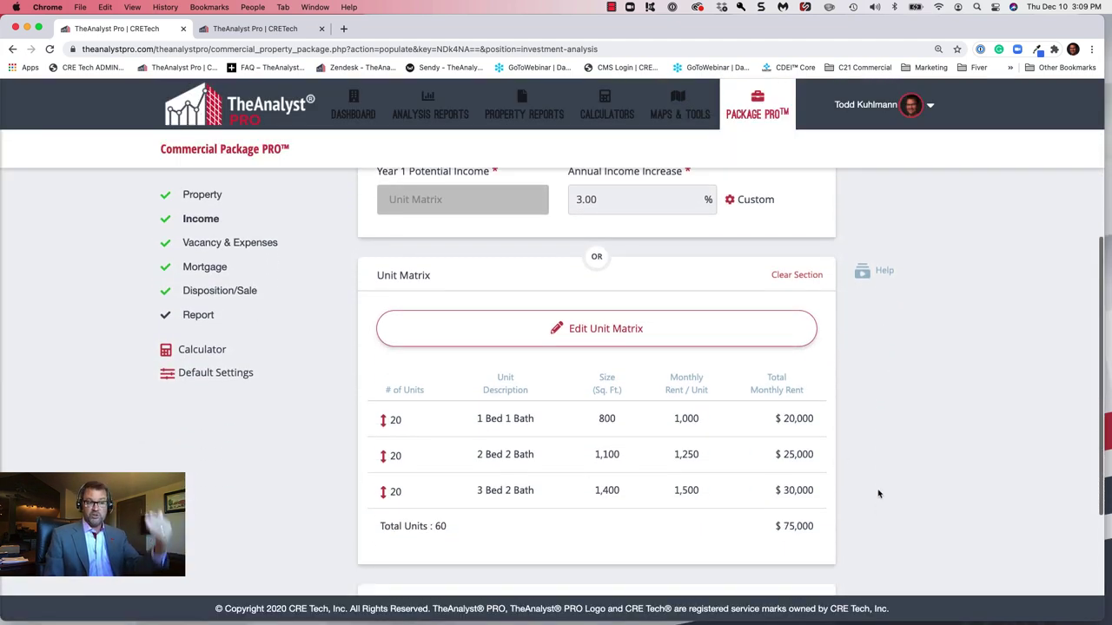
- Accept the Income, Vacancy & Expenses, Mortgage and Disposition/Sale pages unchanged to reach Report
scroll(877, 513, "down", 4)
scroll(880, 506, "down", 1)
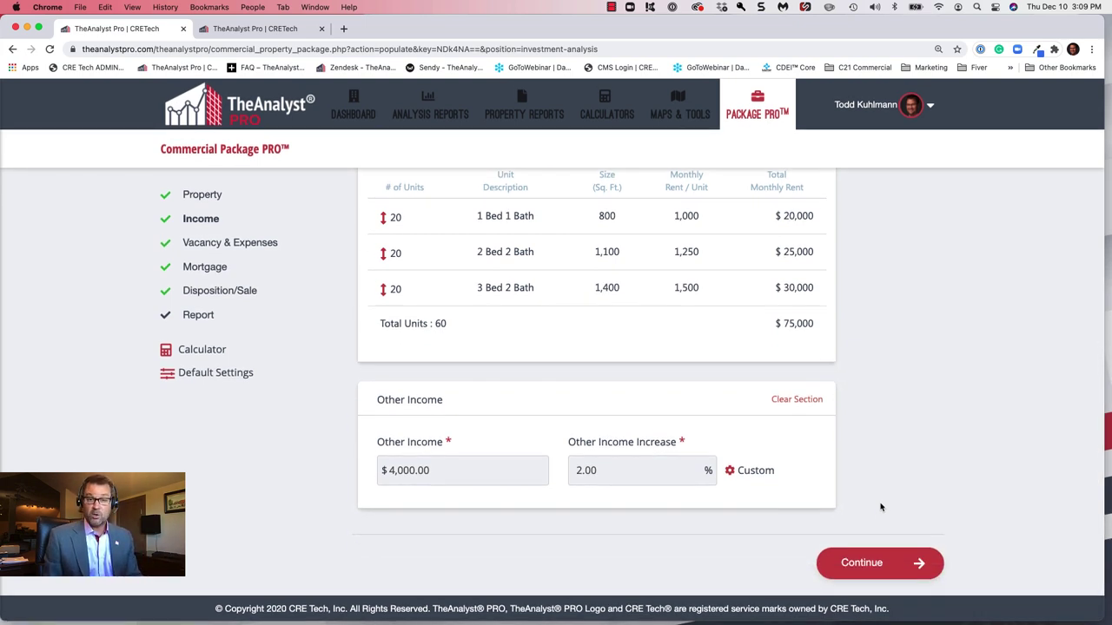
left_click(897, 560)
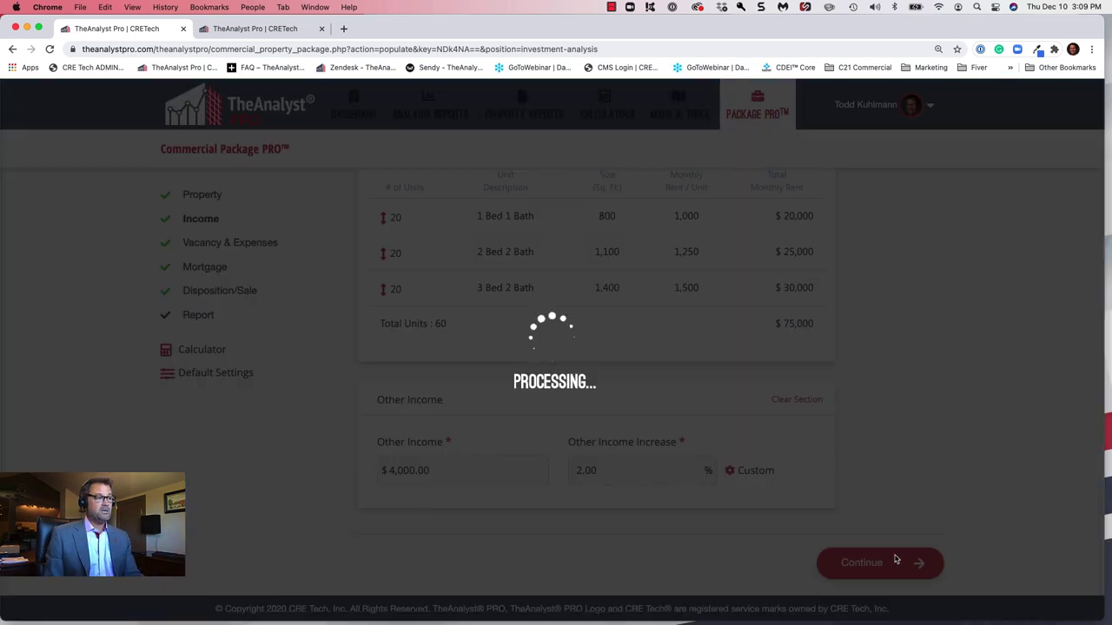
scroll(896, 556, "down", 3)
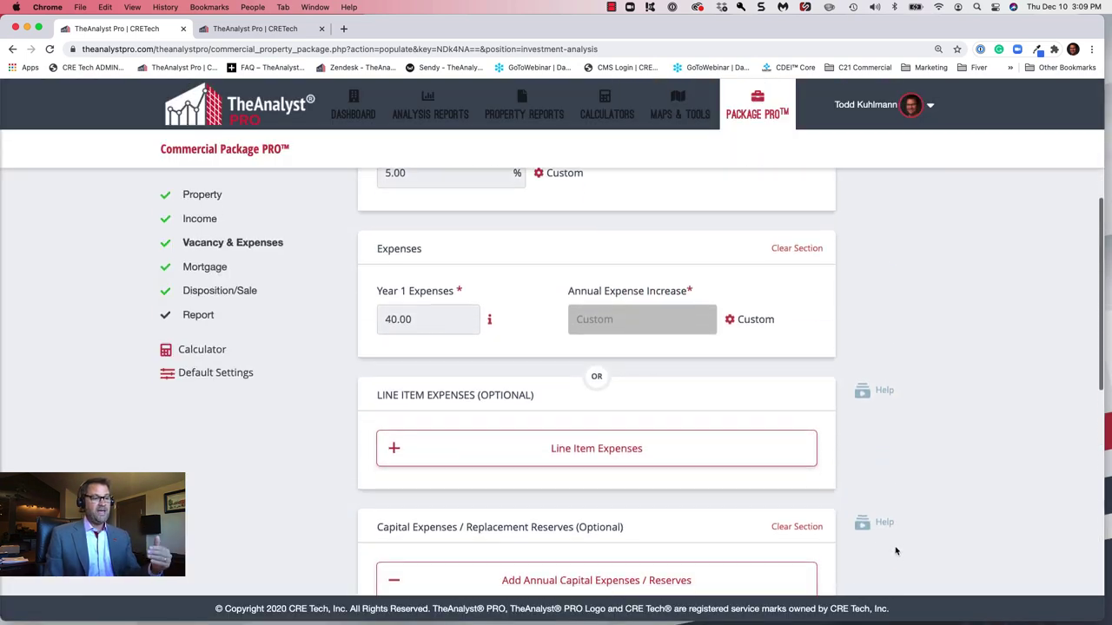
scroll(896, 552, "down", 10)
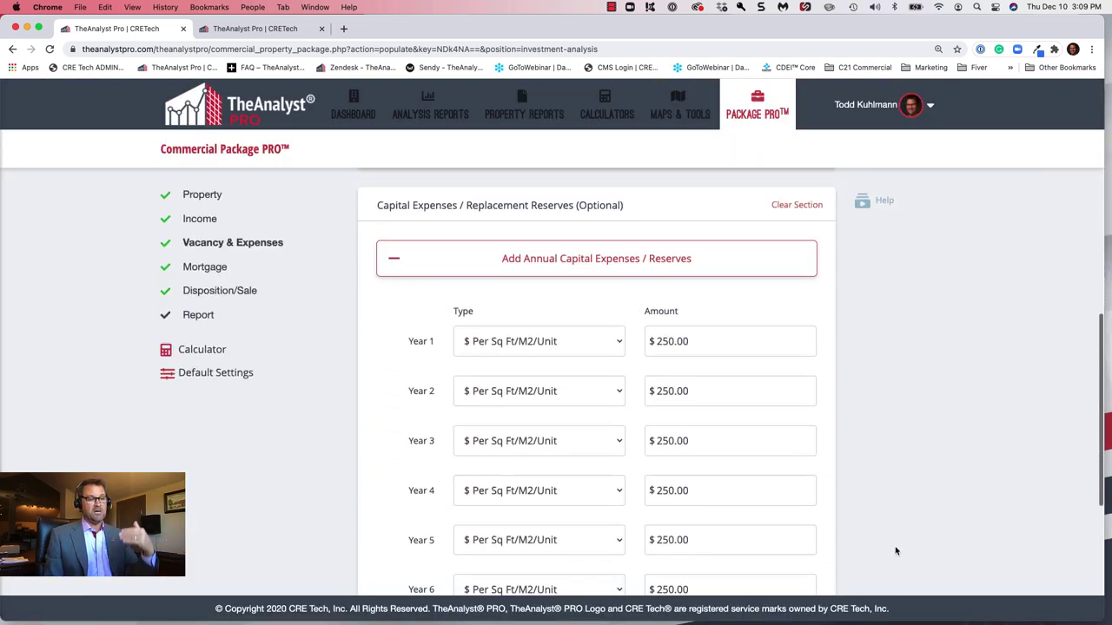
scroll(903, 565, "down", 5)
left_click(894, 563)
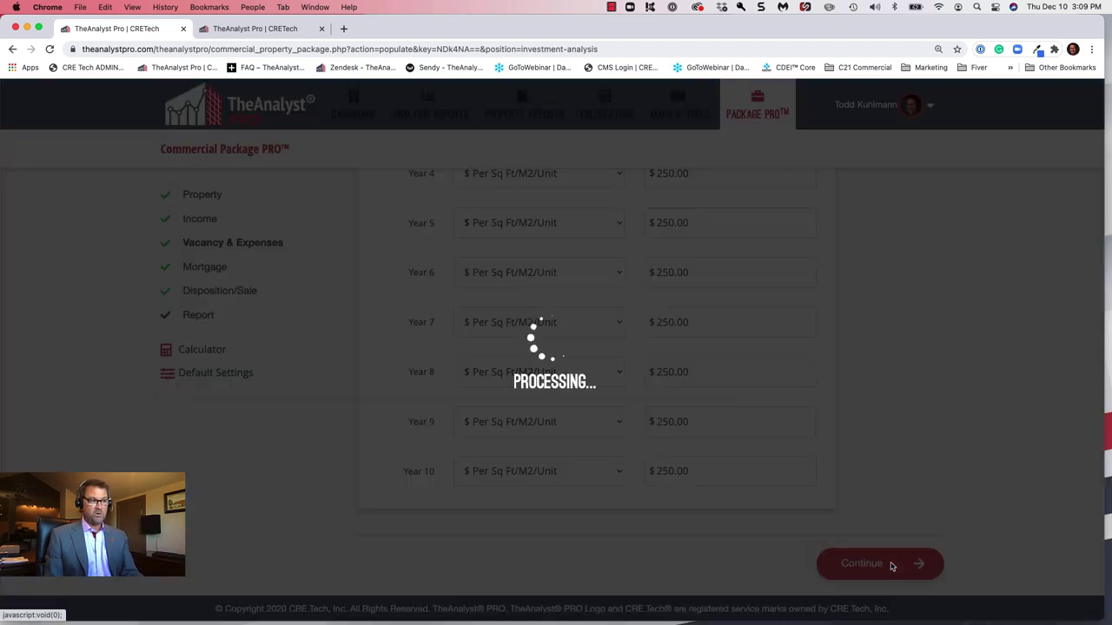
scroll(889, 556, "down", 2)
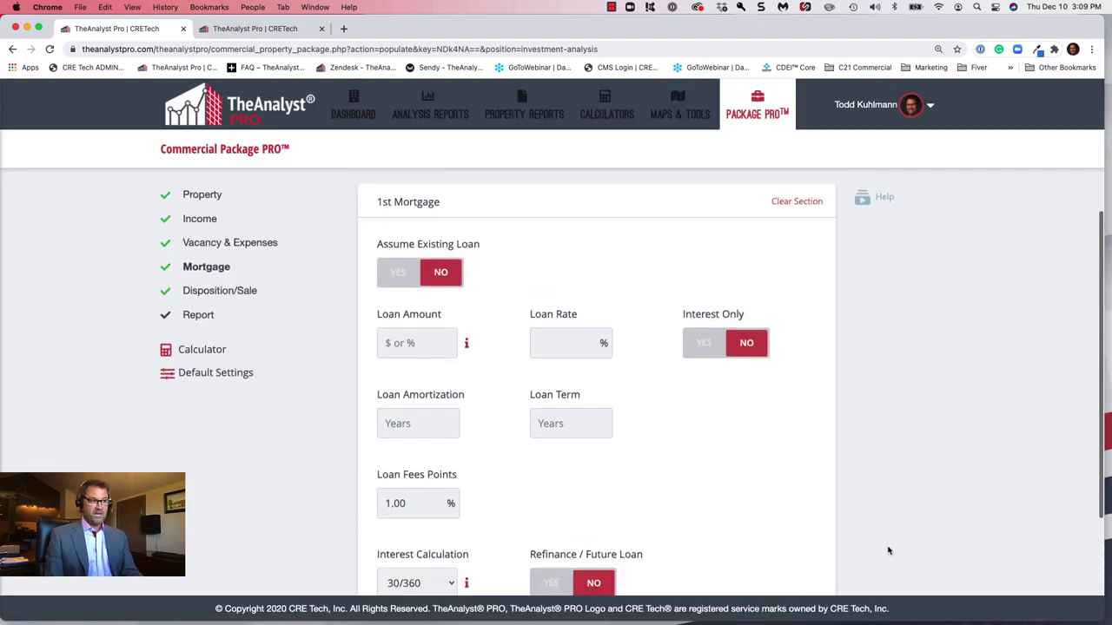
scroll(889, 550, "down", 3)
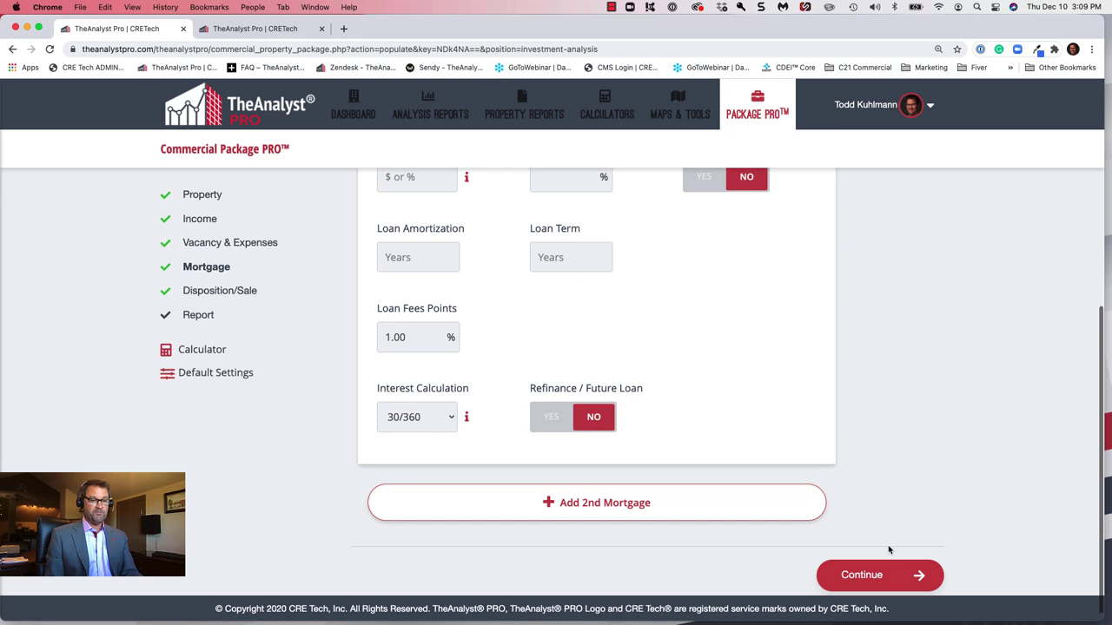
left_click(881, 571)
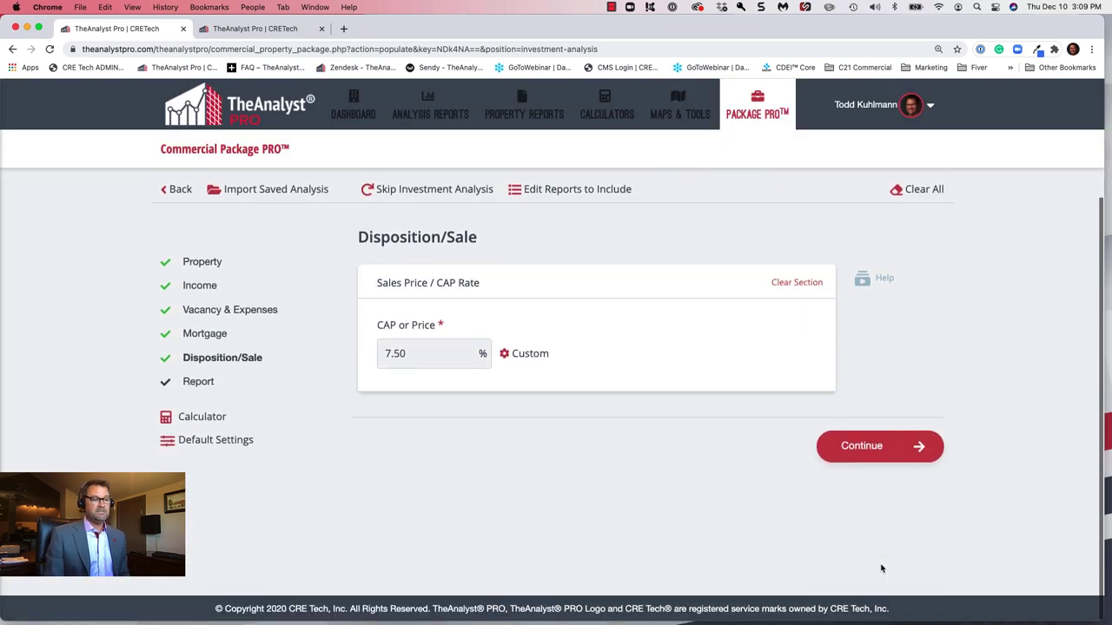
left_click(887, 457)
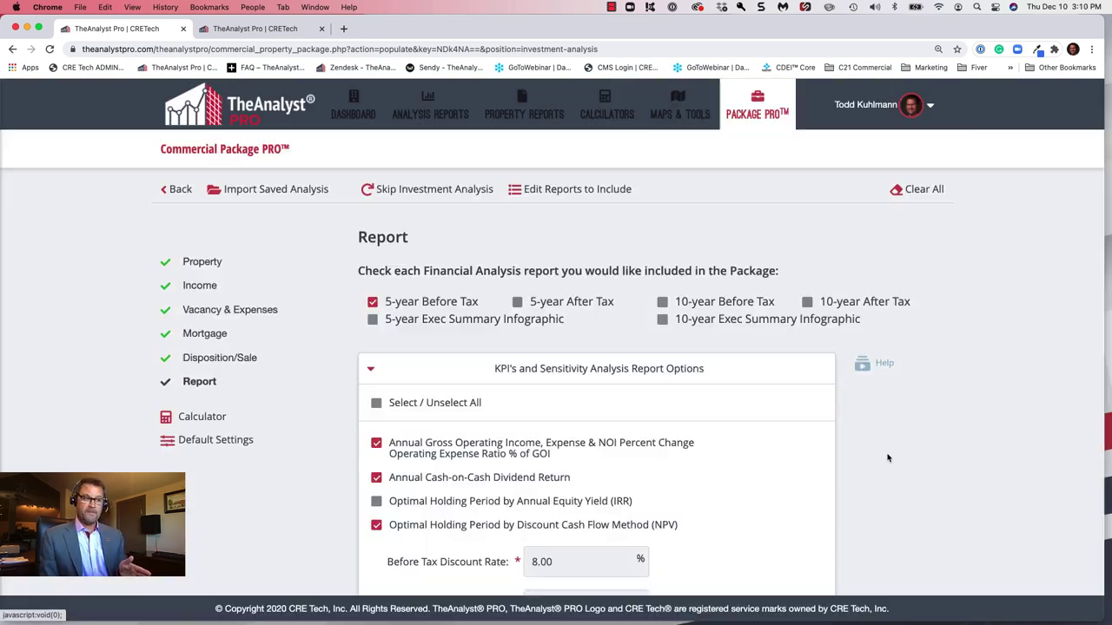
- Include the IRR Optimal Holding Period report and drop the NPV Discount Cash Flow report
scroll(888, 457, "down", 1)
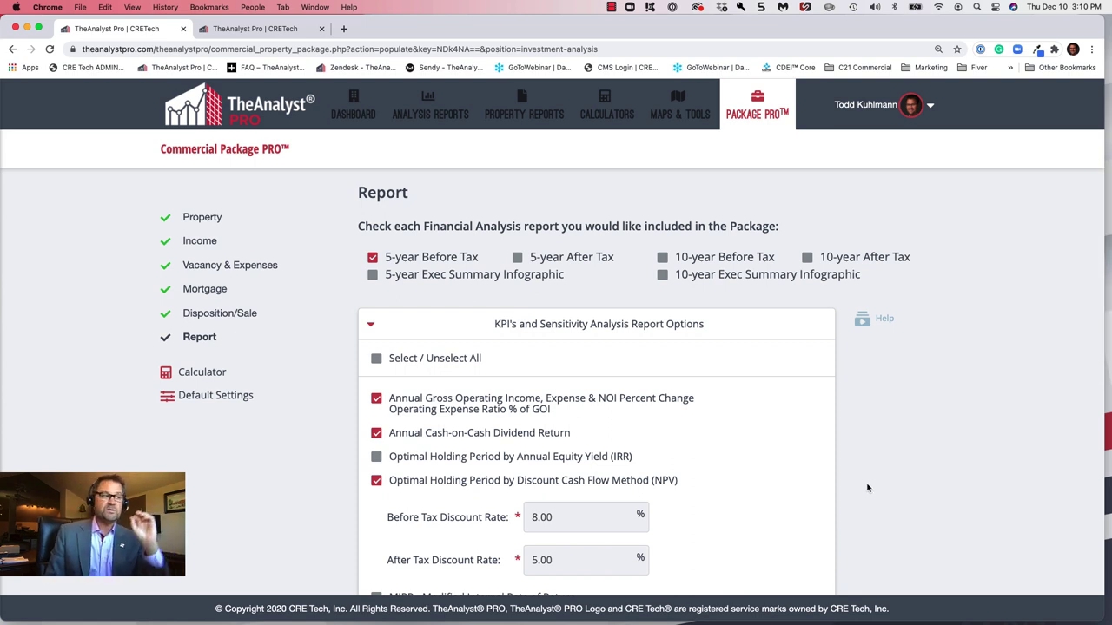
scroll(858, 486, "up", 1)
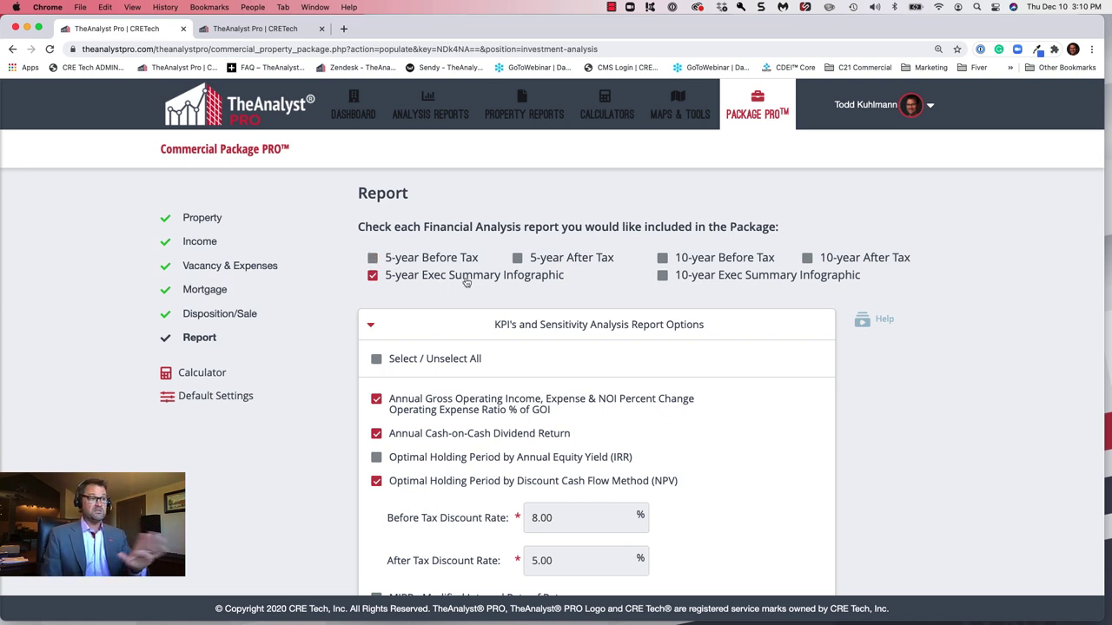
scroll(505, 336, "down", 2)
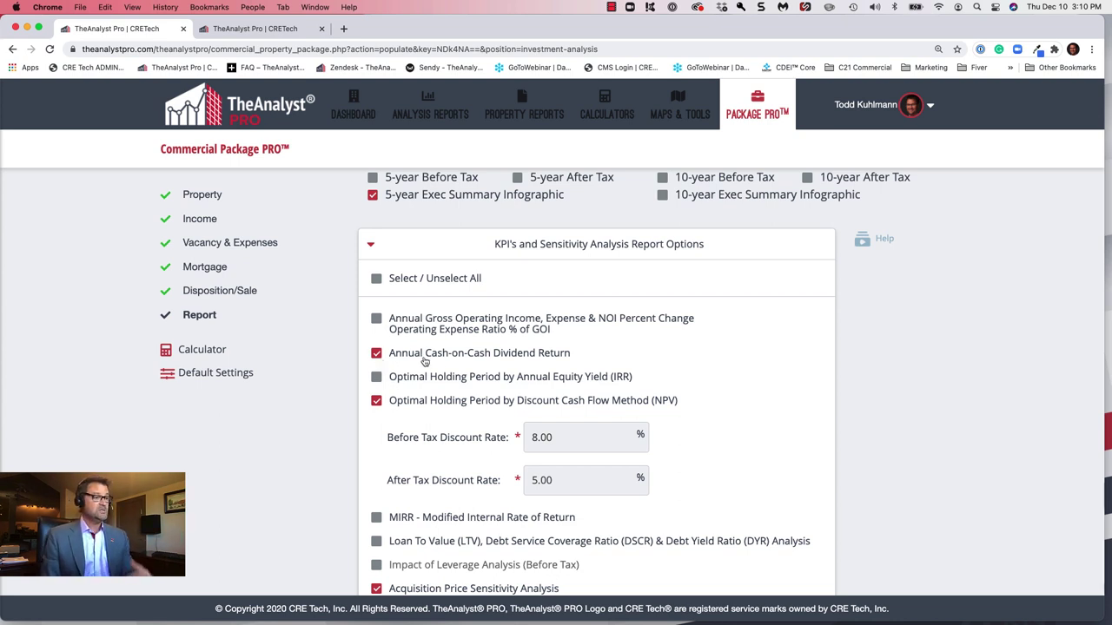
scroll(437, 410, "down", 1)
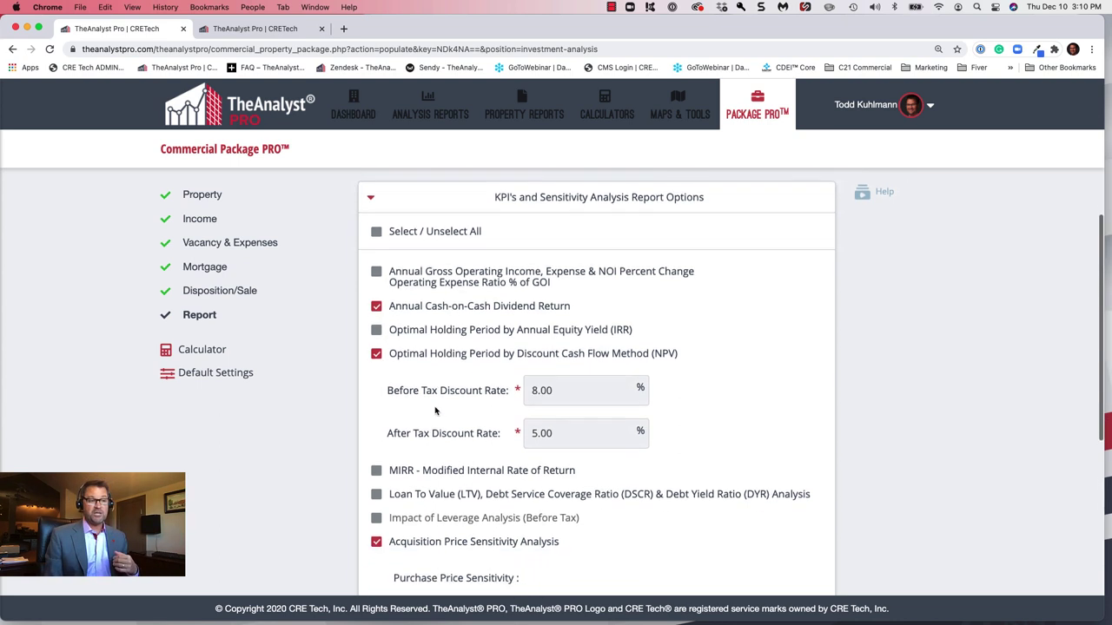
left_click(376, 328)
left_click(375, 352)
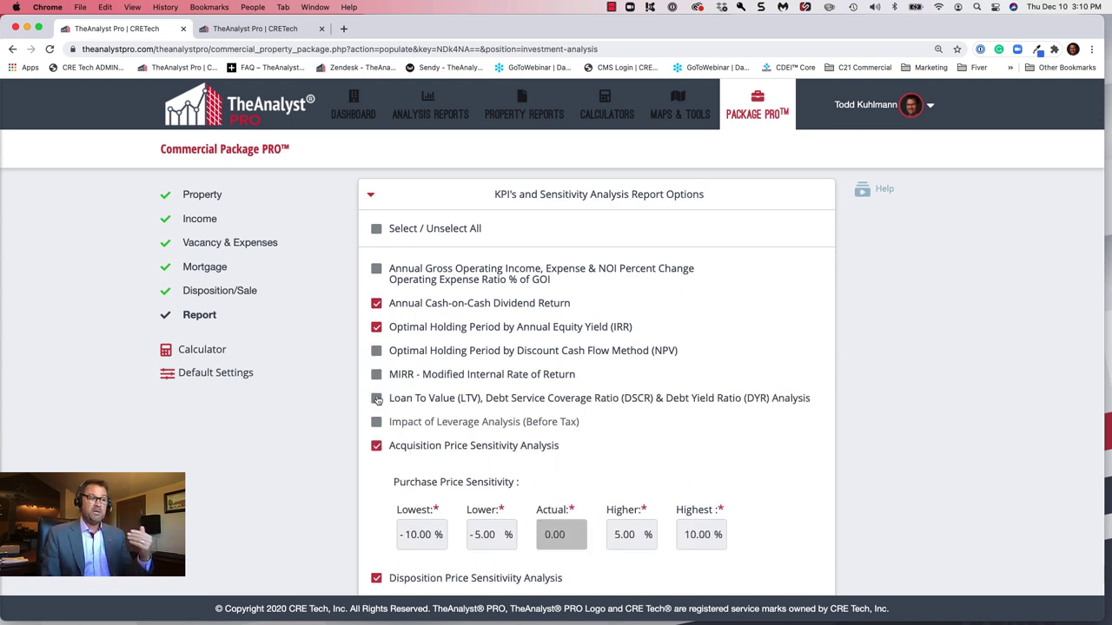
- Drop the Disposition and Acquisition Price Sensitivity Analyses and finish the report choices
scroll(441, 417, "down", 2)
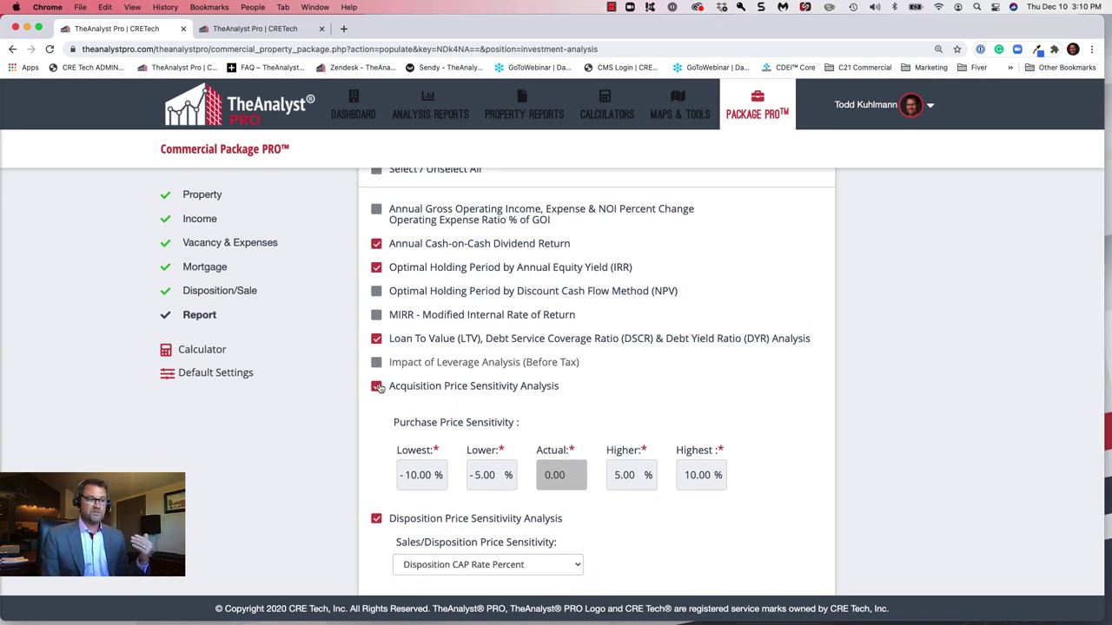
scroll(379, 388, "down", 5)
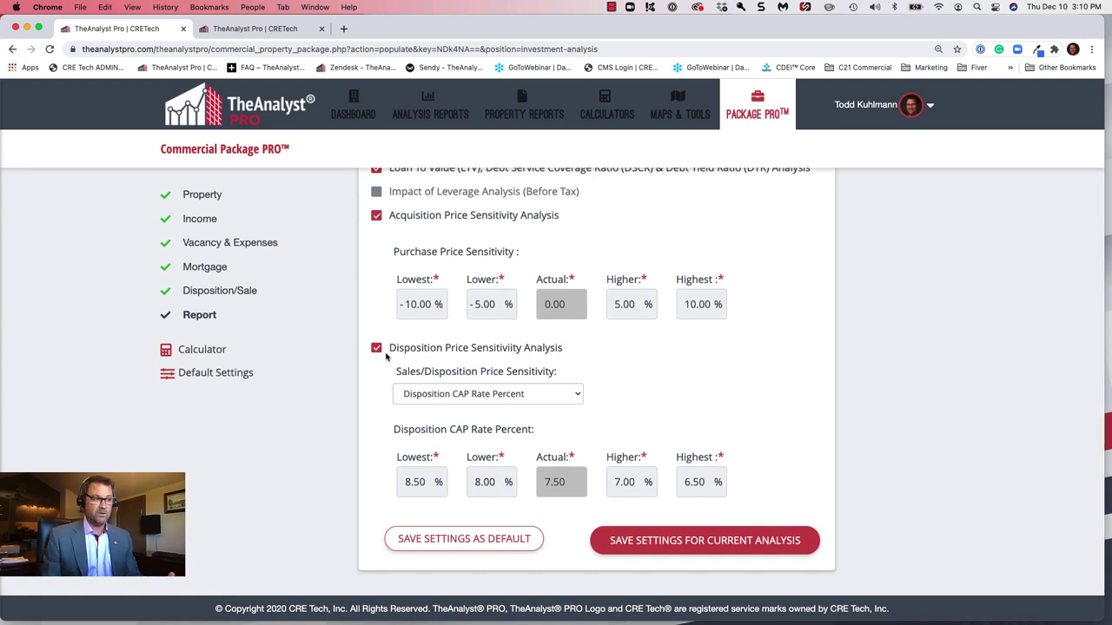
left_click(378, 349)
left_click(378, 269)
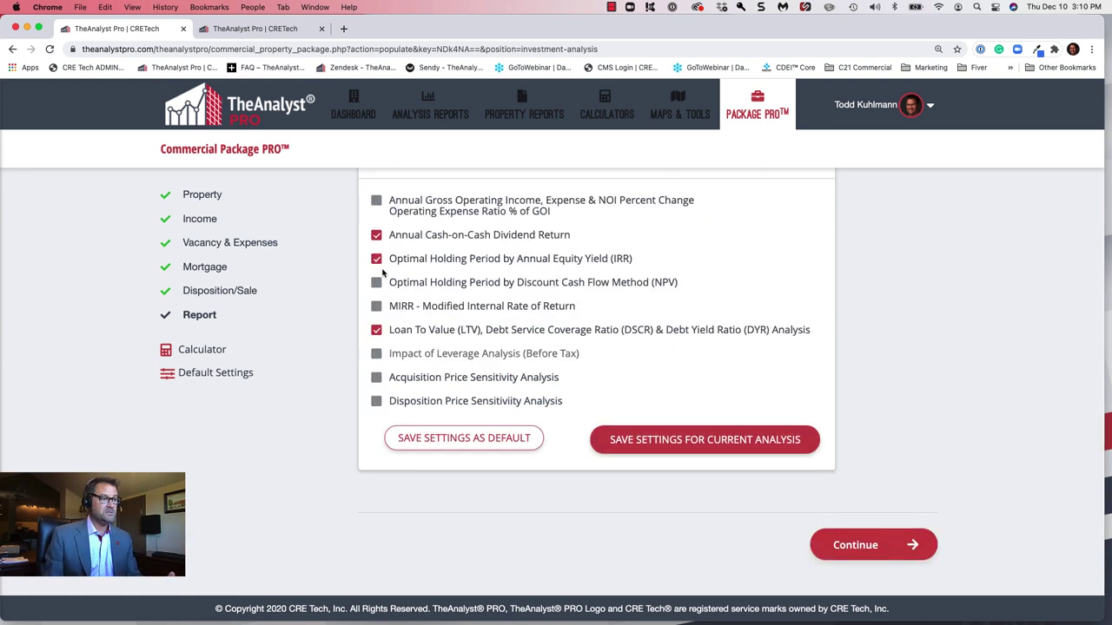
scroll(717, 356, "up", 2)
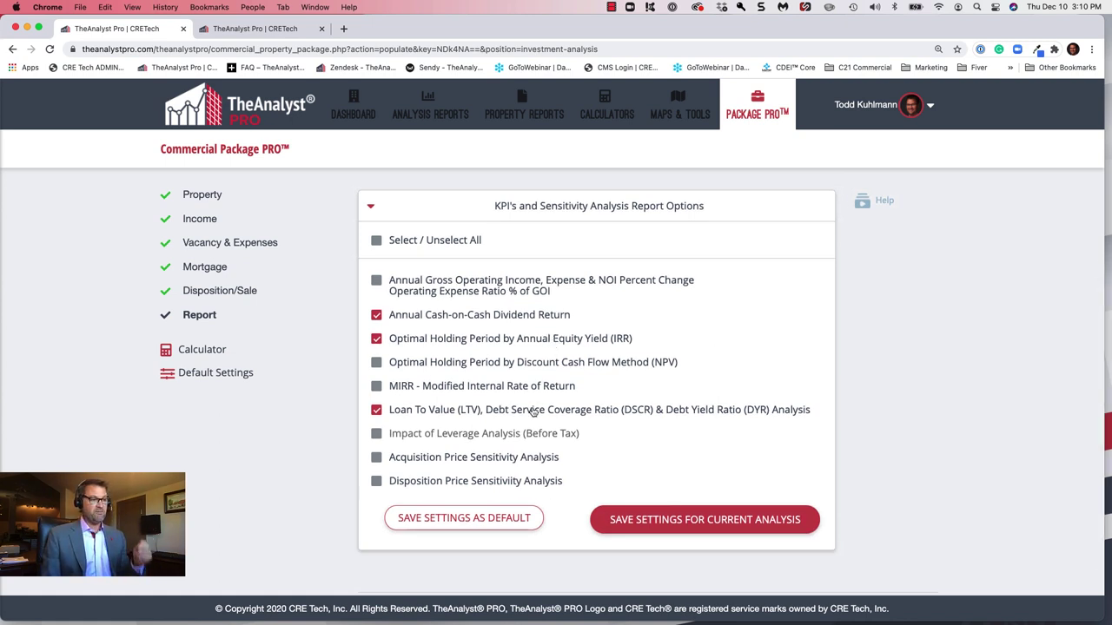
scroll(918, 486, "down", 2)
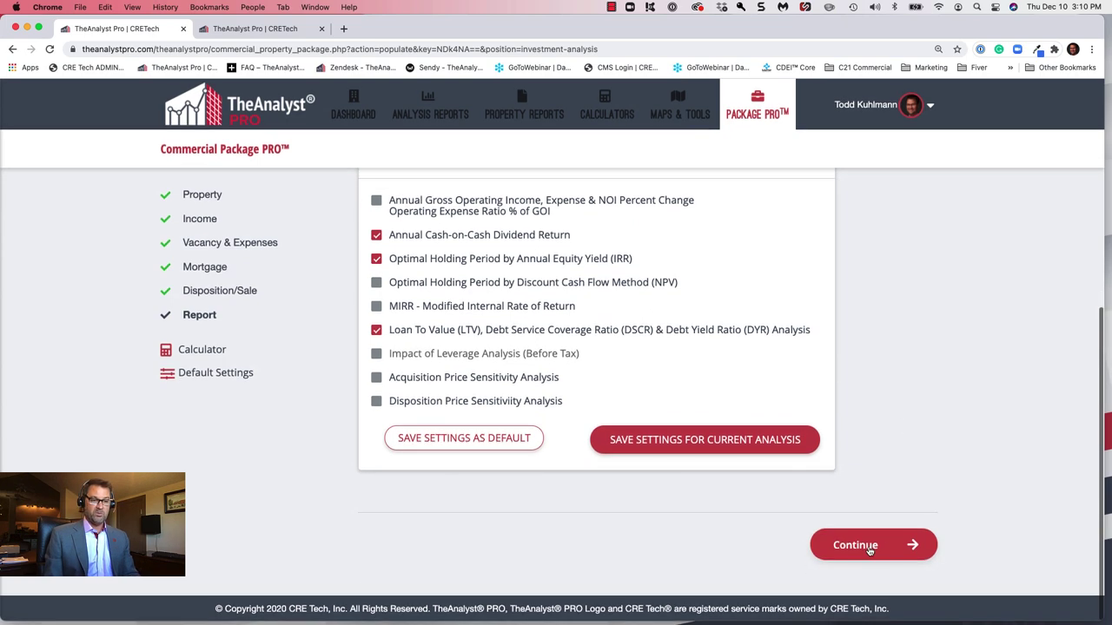
left_click(869, 550)
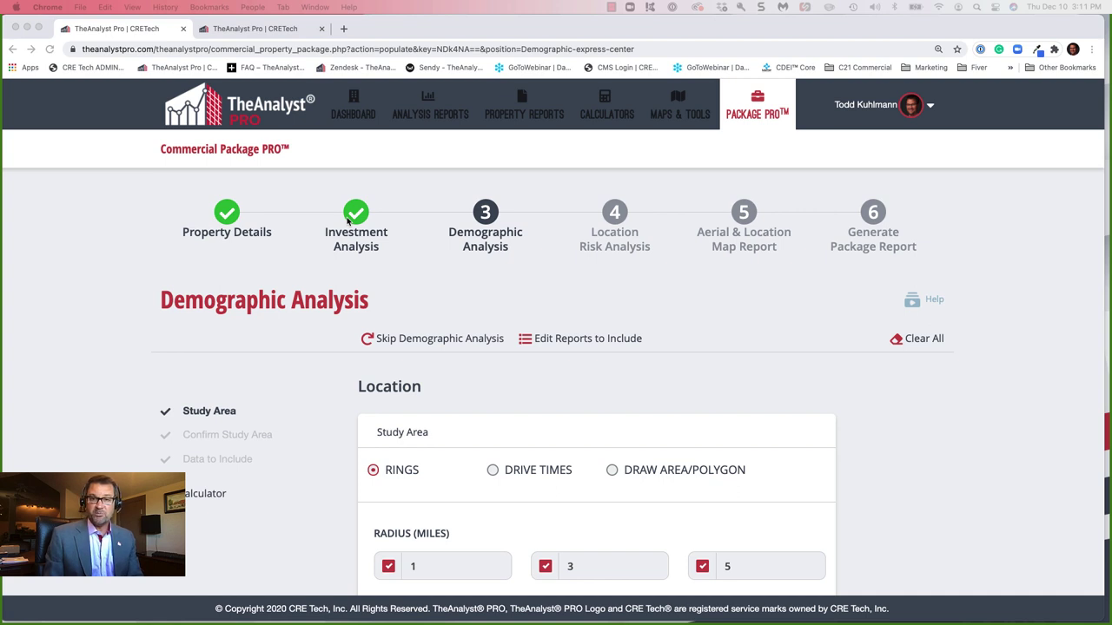
- Switch the demographic study area from rings to a 15-minute drive time and submit it
scroll(373, 224, "down", 1)
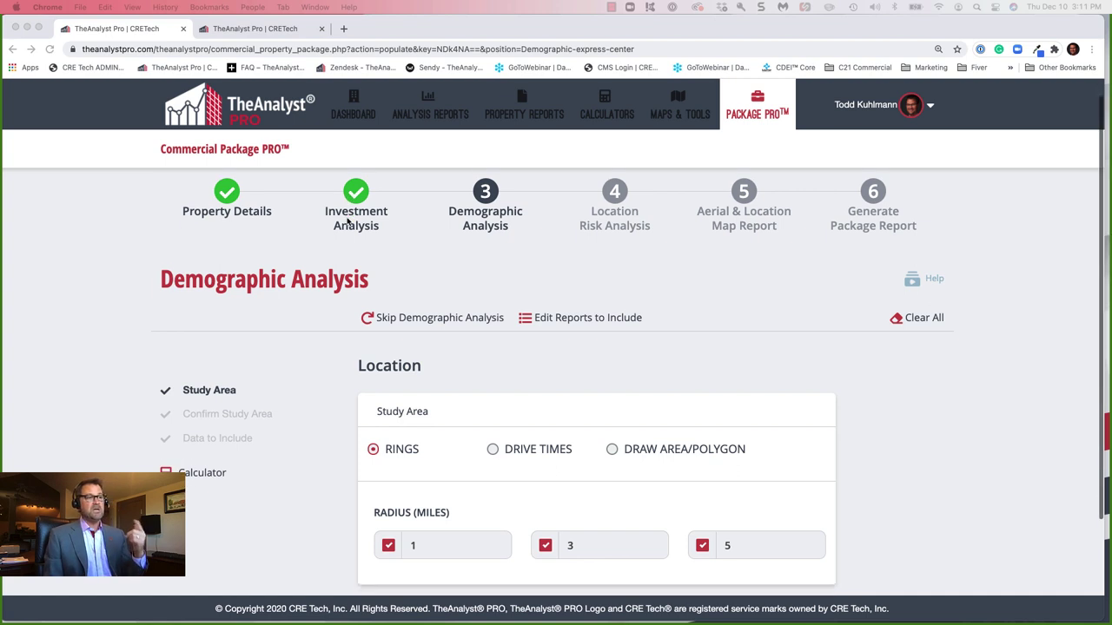
scroll(474, 226, "down", 3)
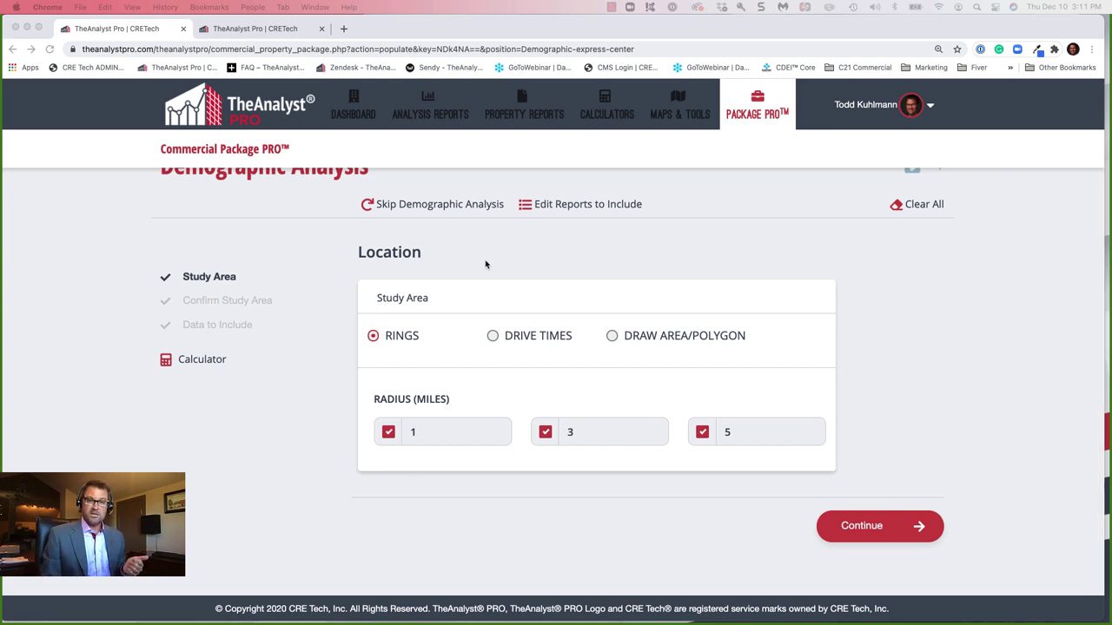
left_click(494, 338)
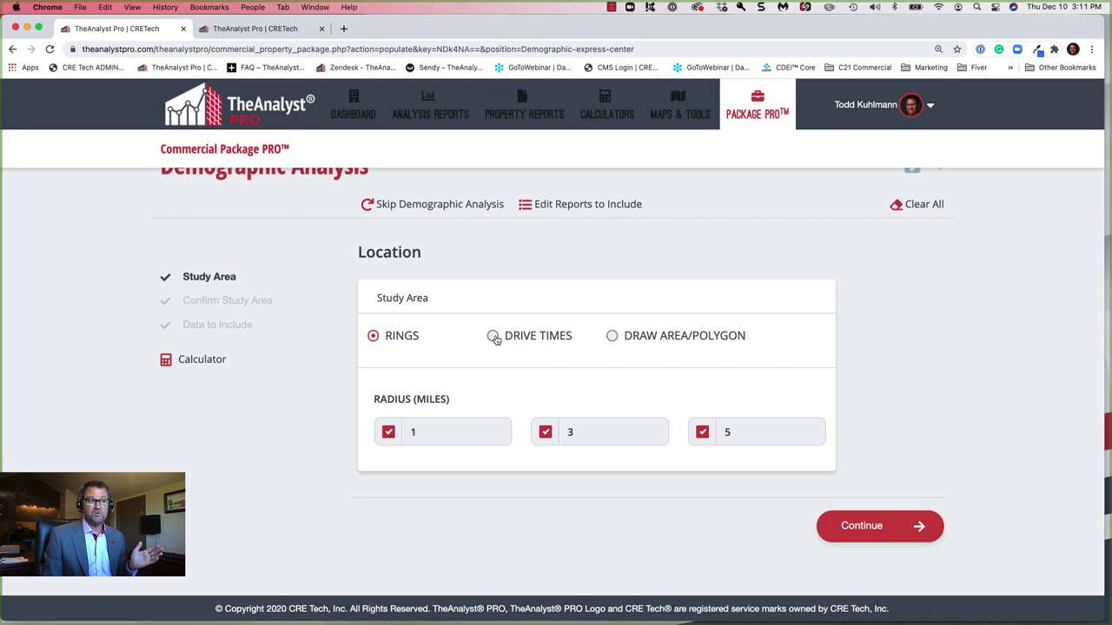
left_click(495, 338)
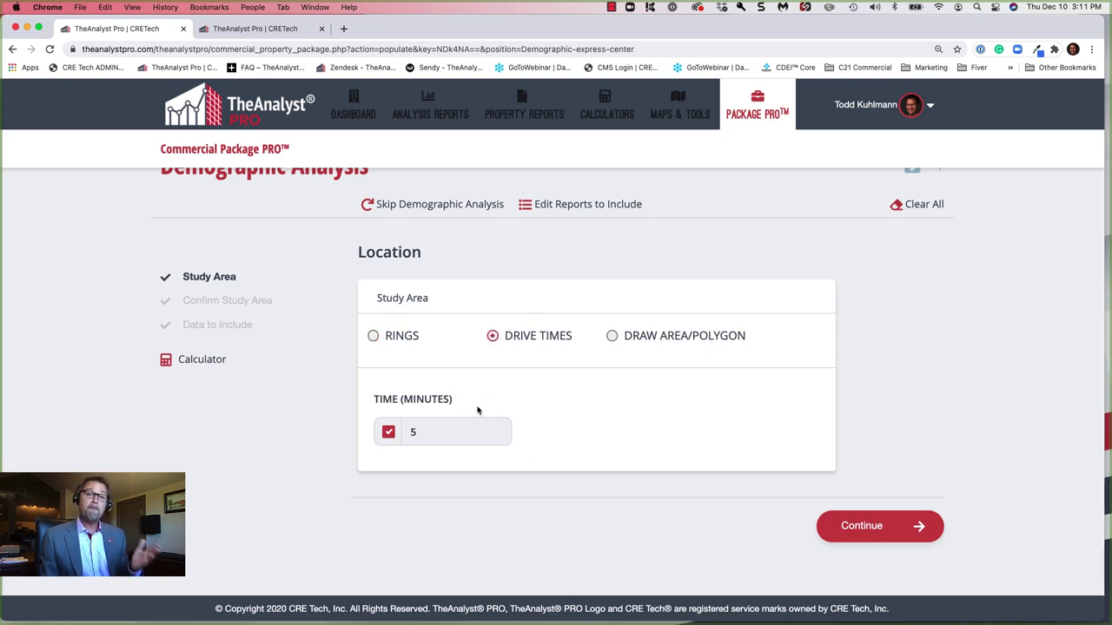
key("BackSpace")
type("1")
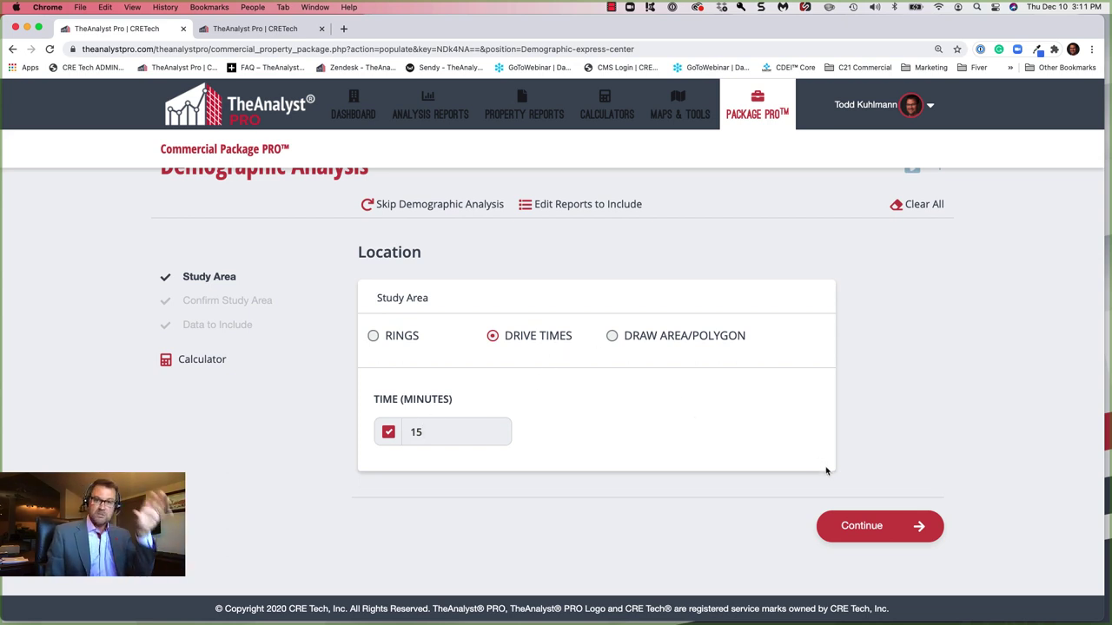
left_click(869, 533)
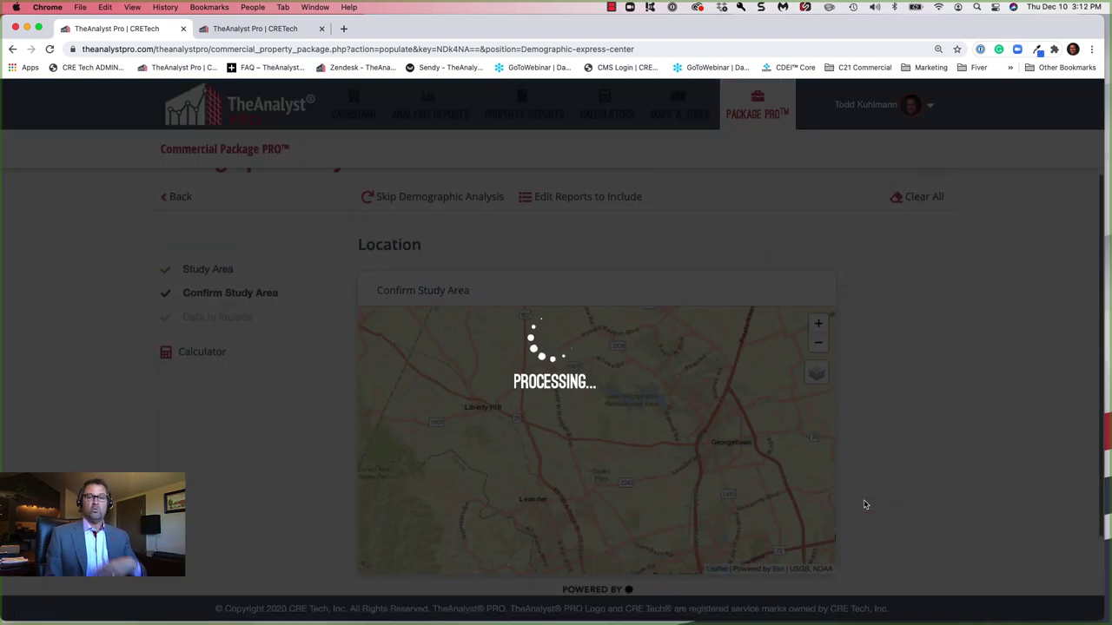
- Accept the mapped 15-minute drive-time study area
scroll(863, 504, "down", 1)
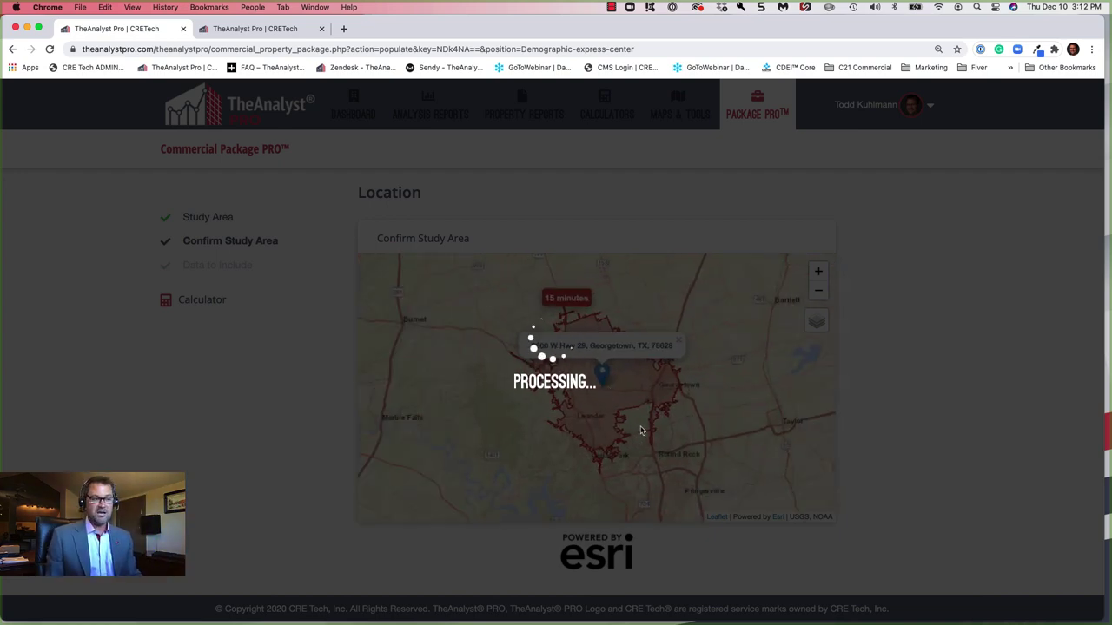
scroll(876, 461, "down", 1)
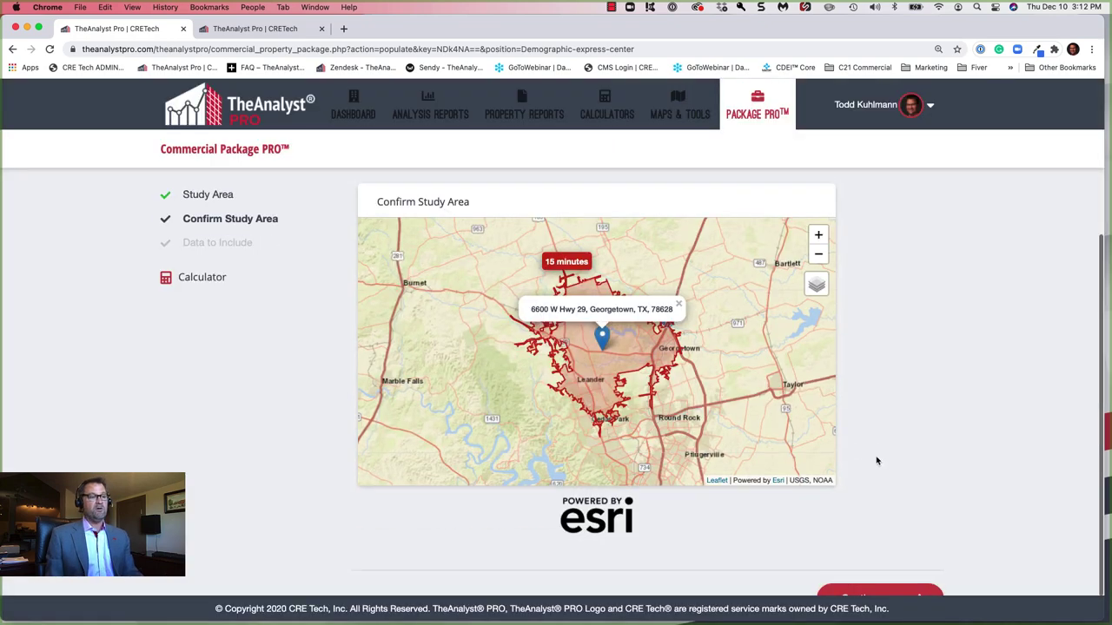
scroll(877, 462, "down", 1)
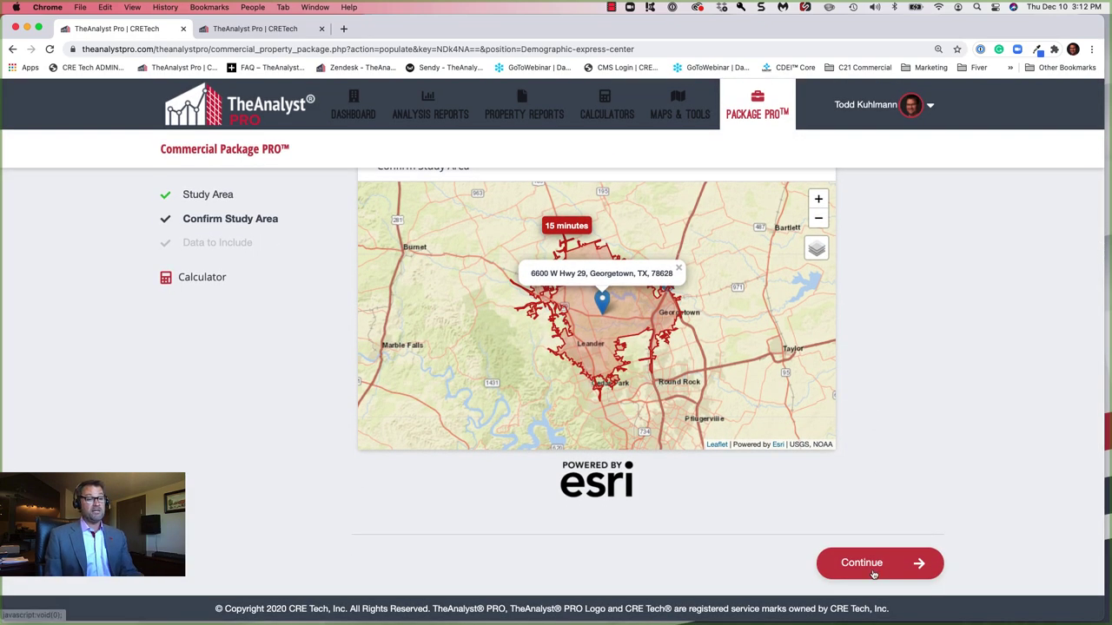
left_click(874, 573)
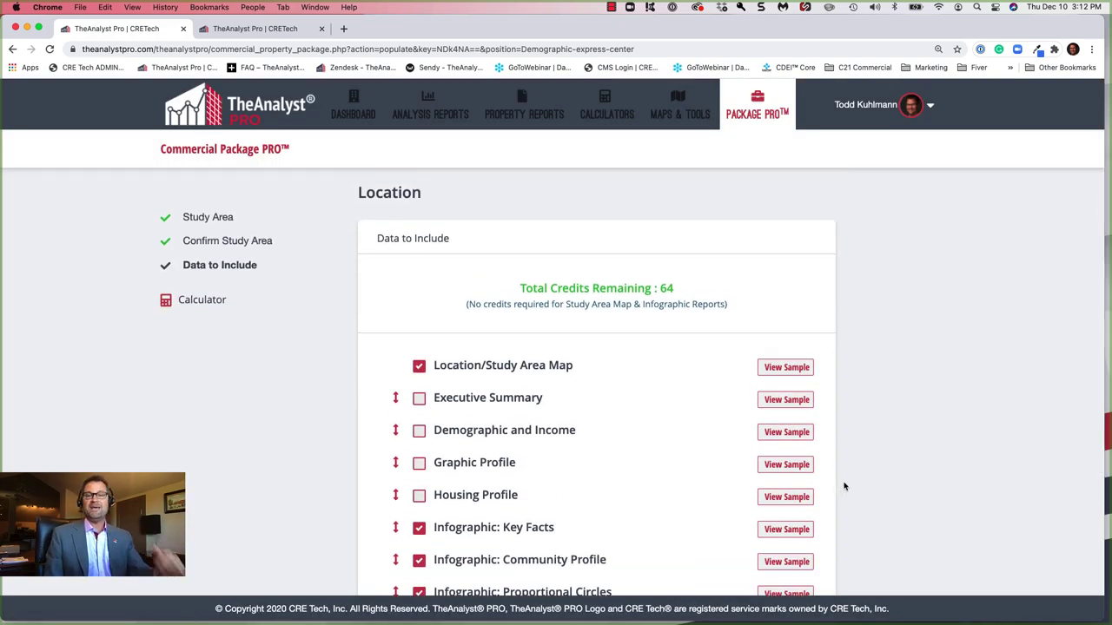
- Keep the Location map plus Key Facts, Community Profile, Proportional Circles and Population Trends infographics, and submit
scroll(845, 486, "down", 3)
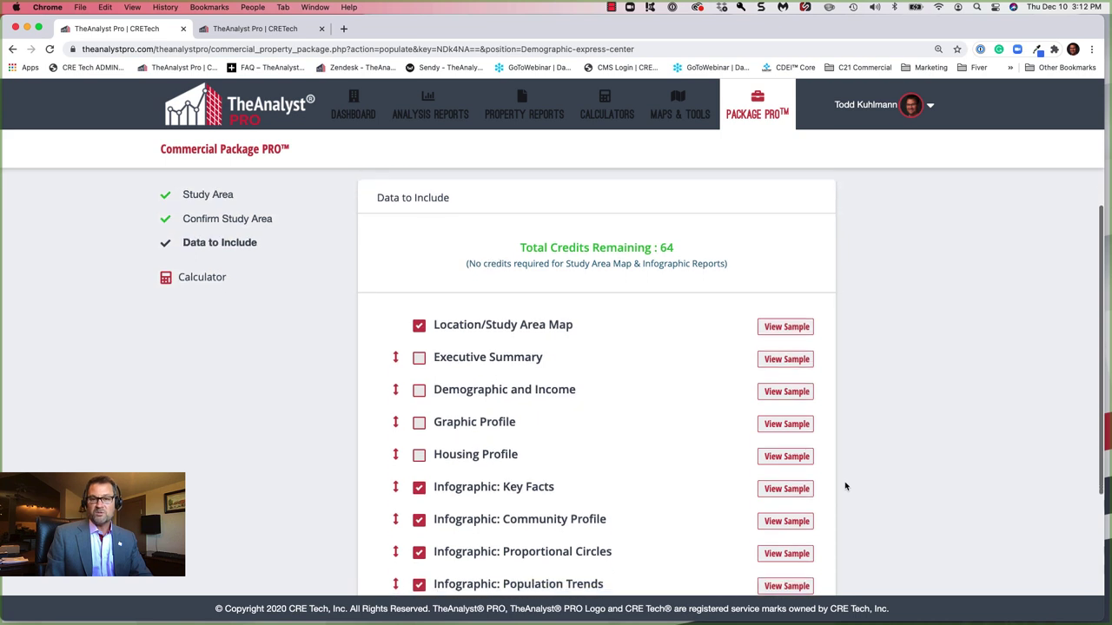
scroll(845, 486, "down", 3)
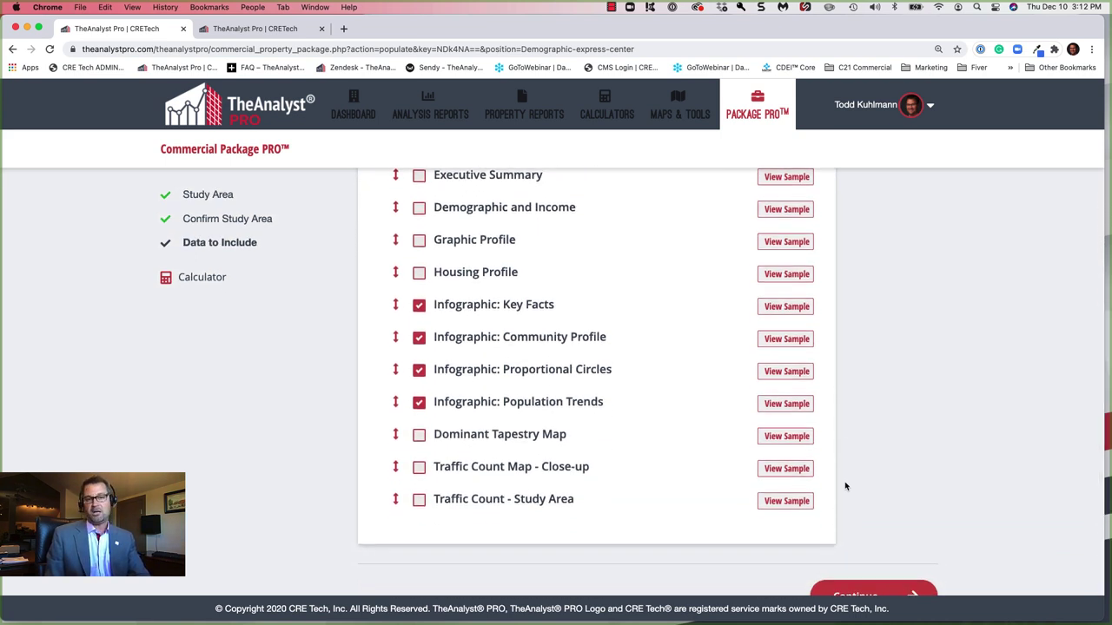
scroll(846, 486, "up", 2)
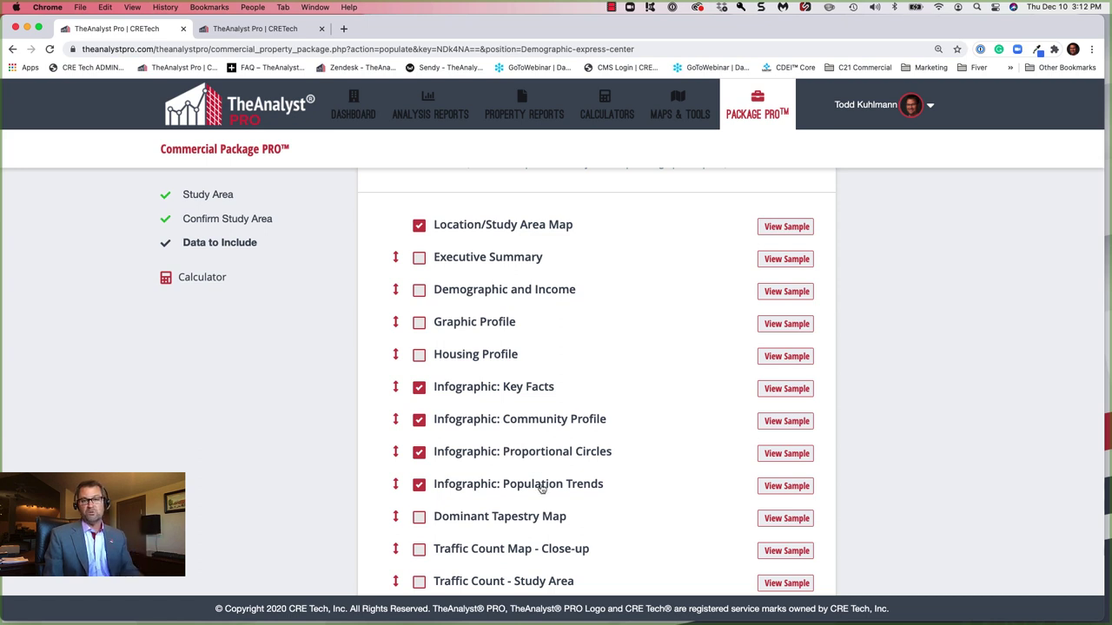
scroll(543, 486, "down", 2)
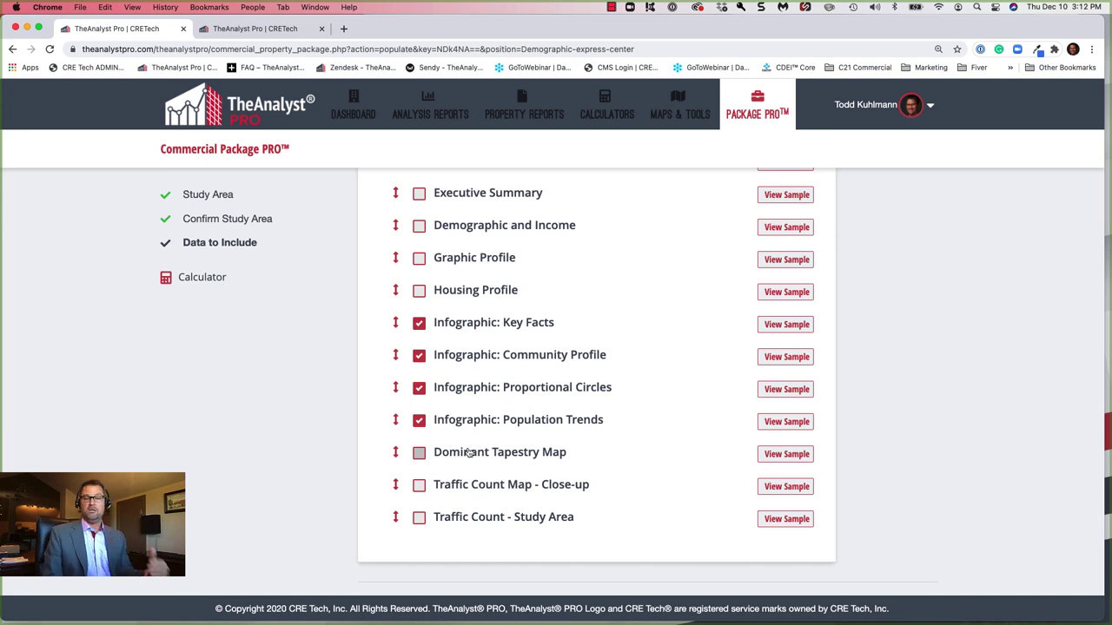
scroll(469, 452, "up", 2)
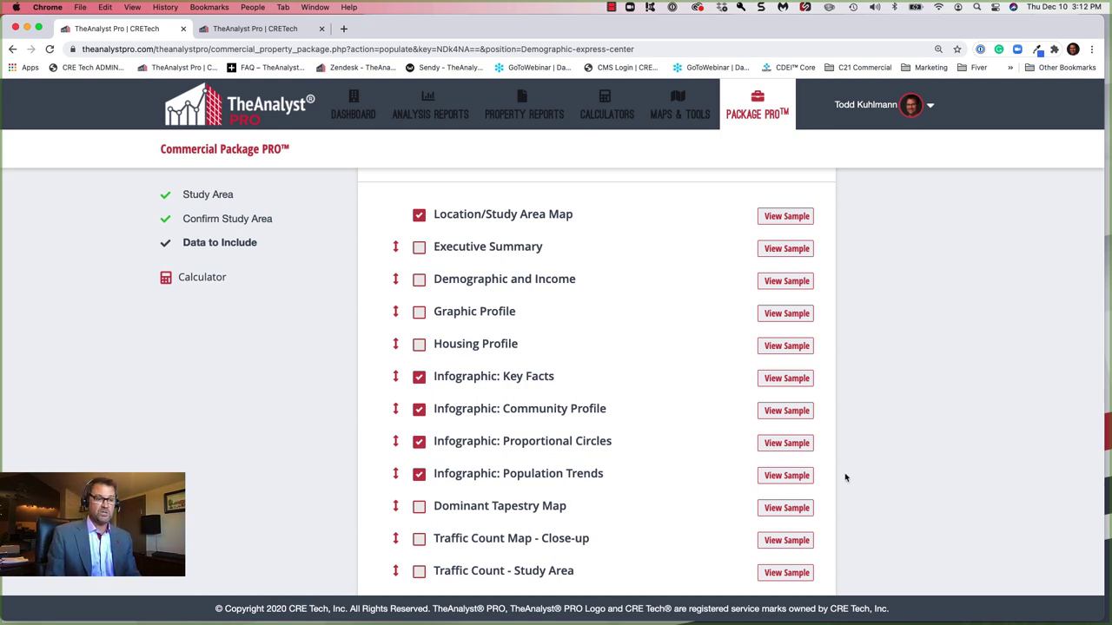
scroll(839, 478, "down", 3)
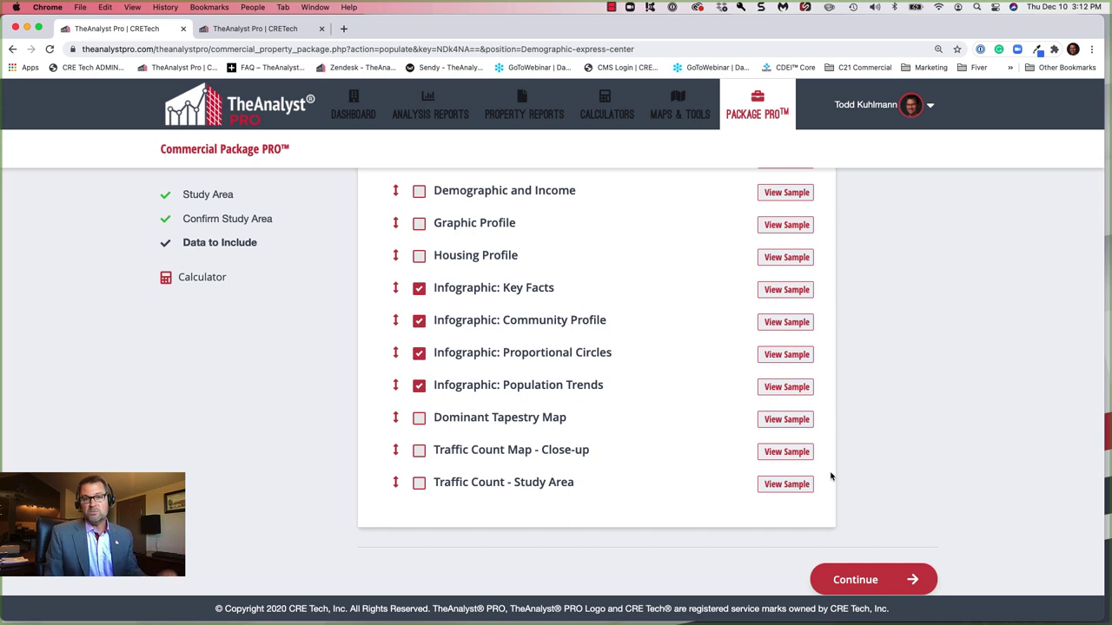
left_click(867, 578)
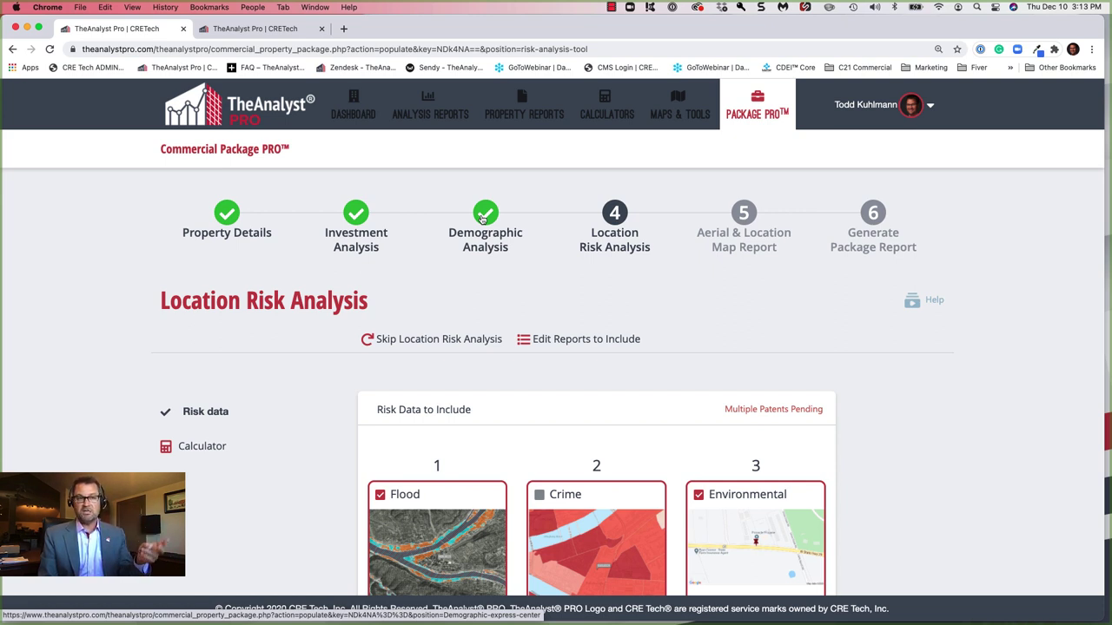
- Uncheck Environmental so only Flood risk data is included, and submit the risk selections
scroll(895, 373, "down", 2)
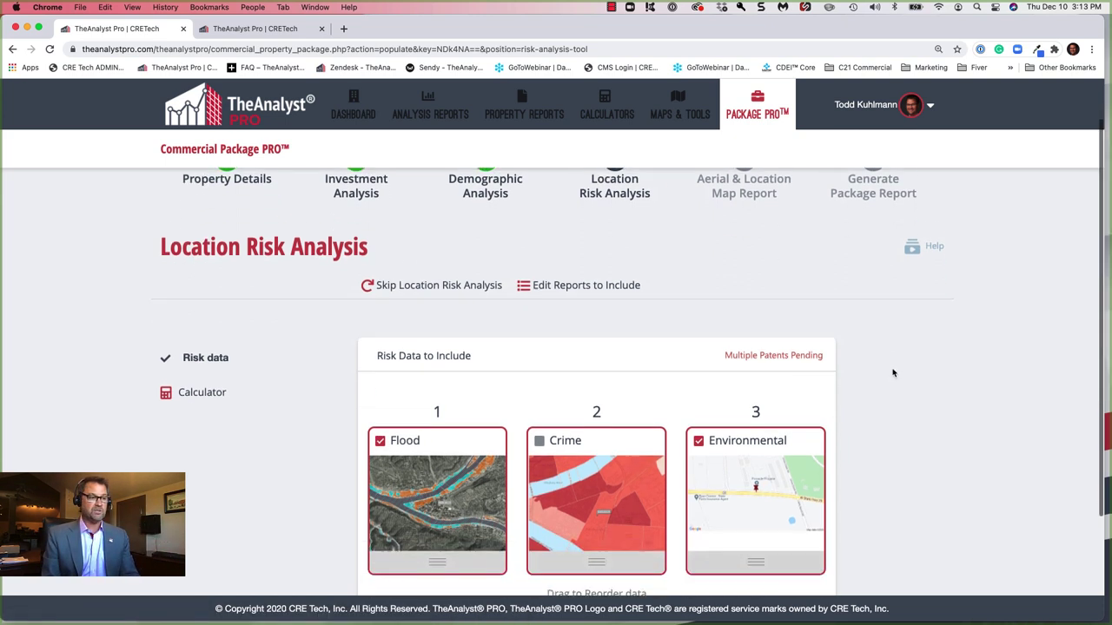
left_click(700, 416)
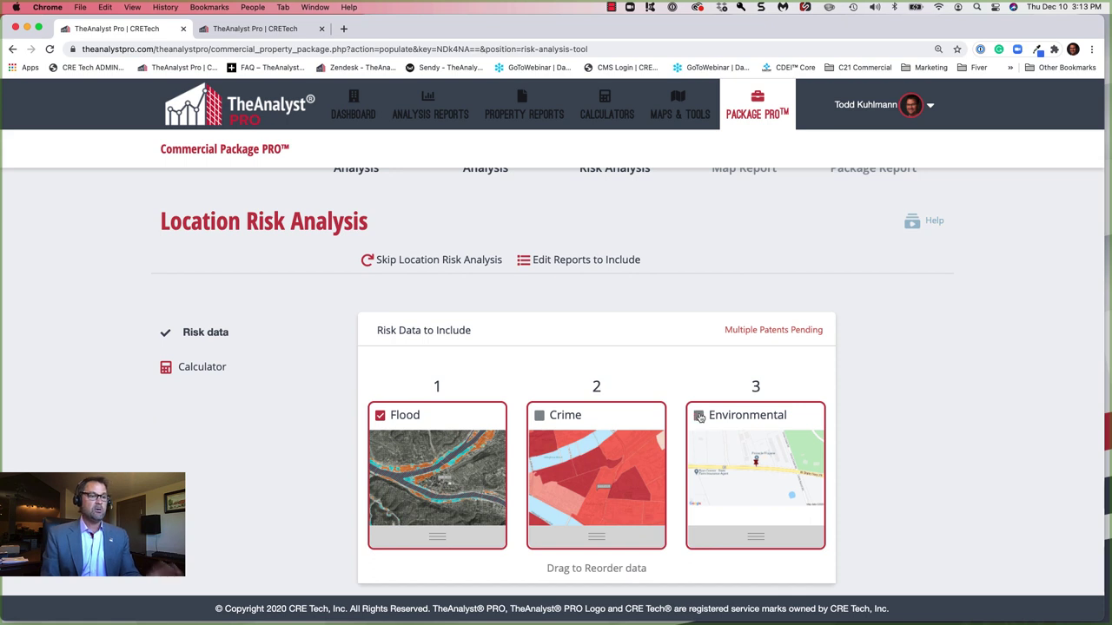
scroll(912, 439, "down", 2)
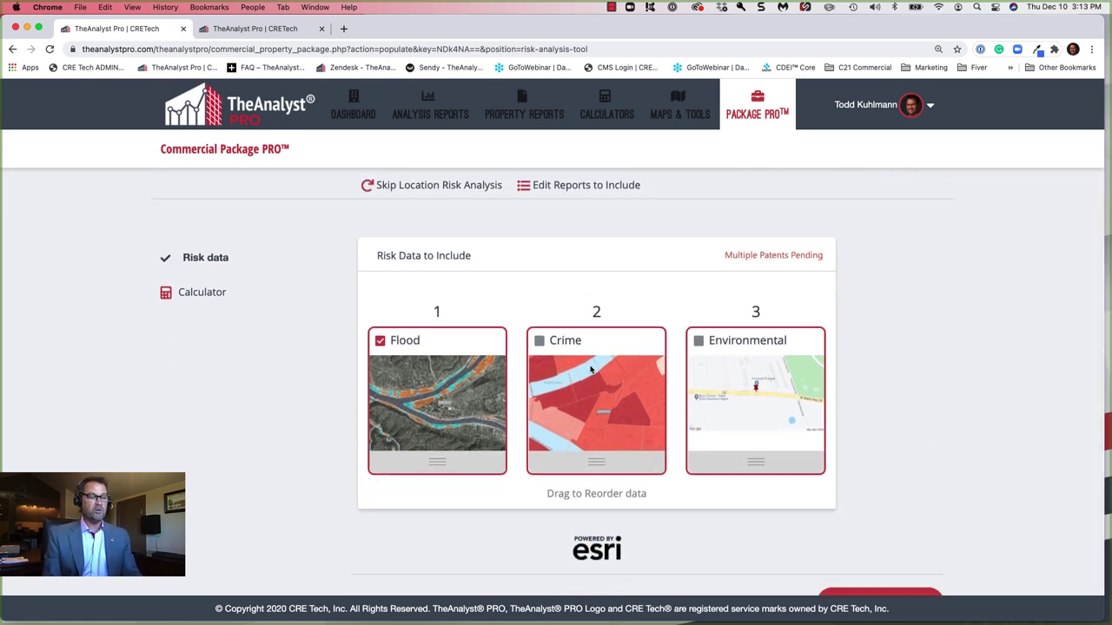
scroll(859, 528, "down", 1)
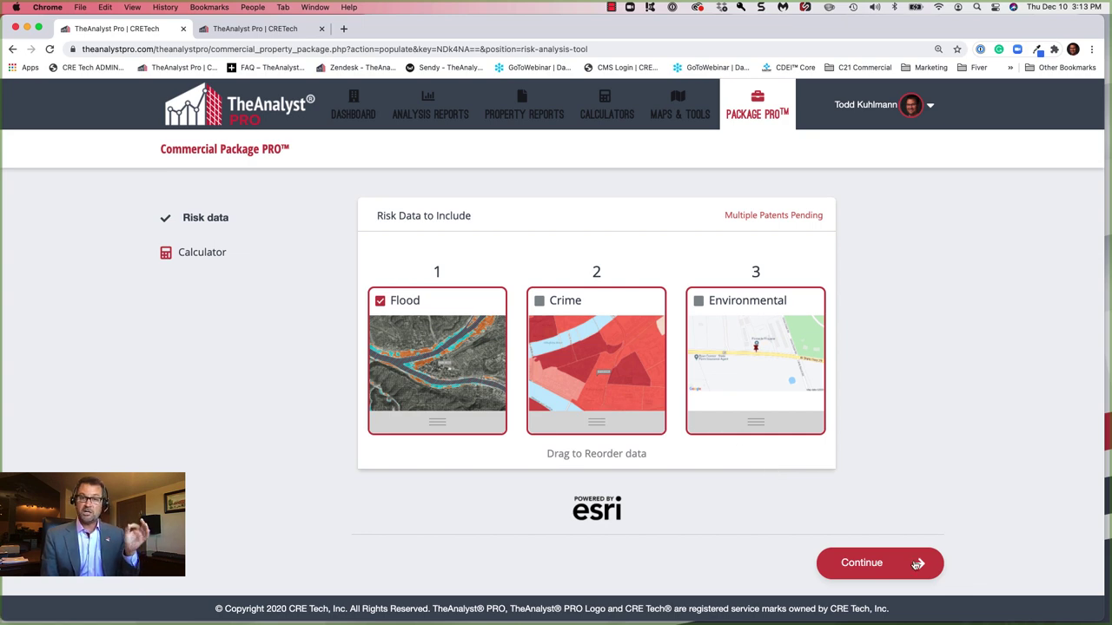
left_click(875, 568)
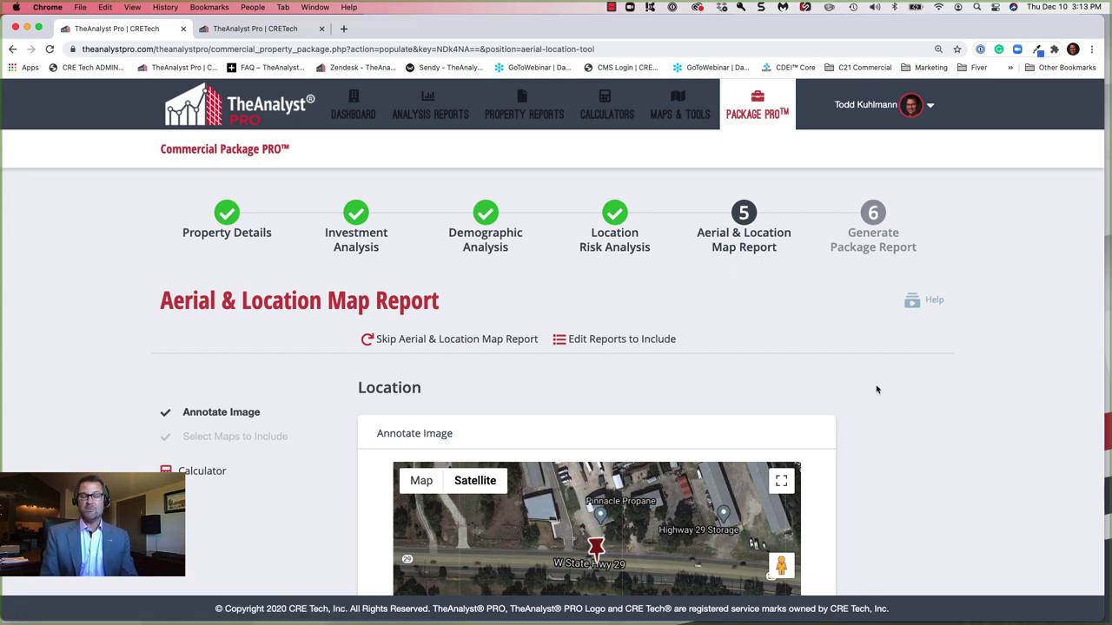
- Zoom the satellite map out one level and pan it to frame the parcel
scroll(865, 404, "down", 4)
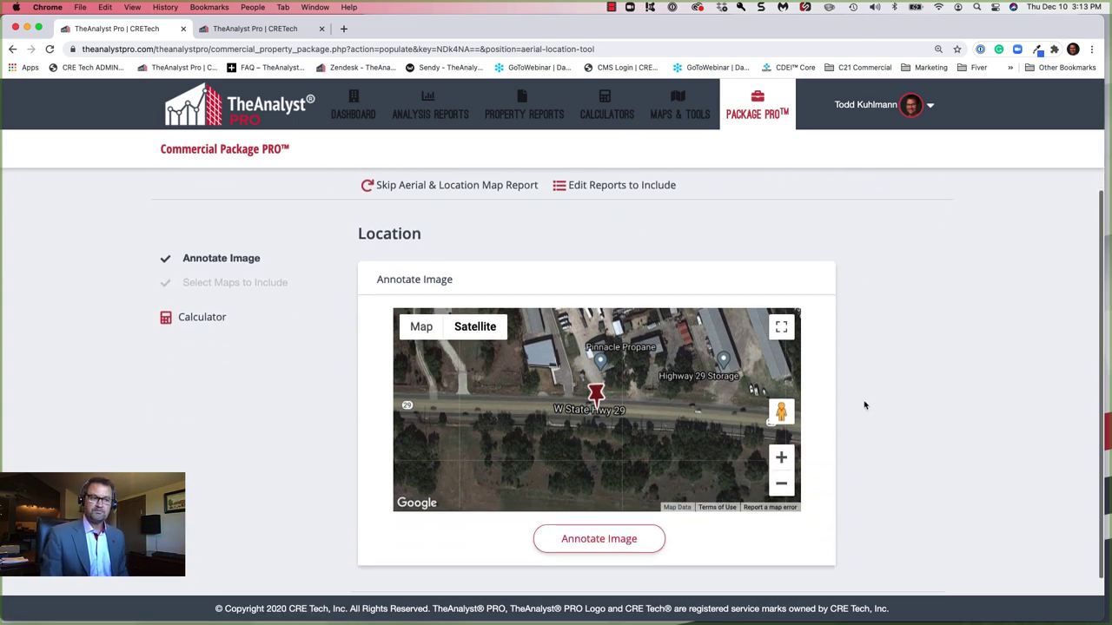
left_click(781, 485)
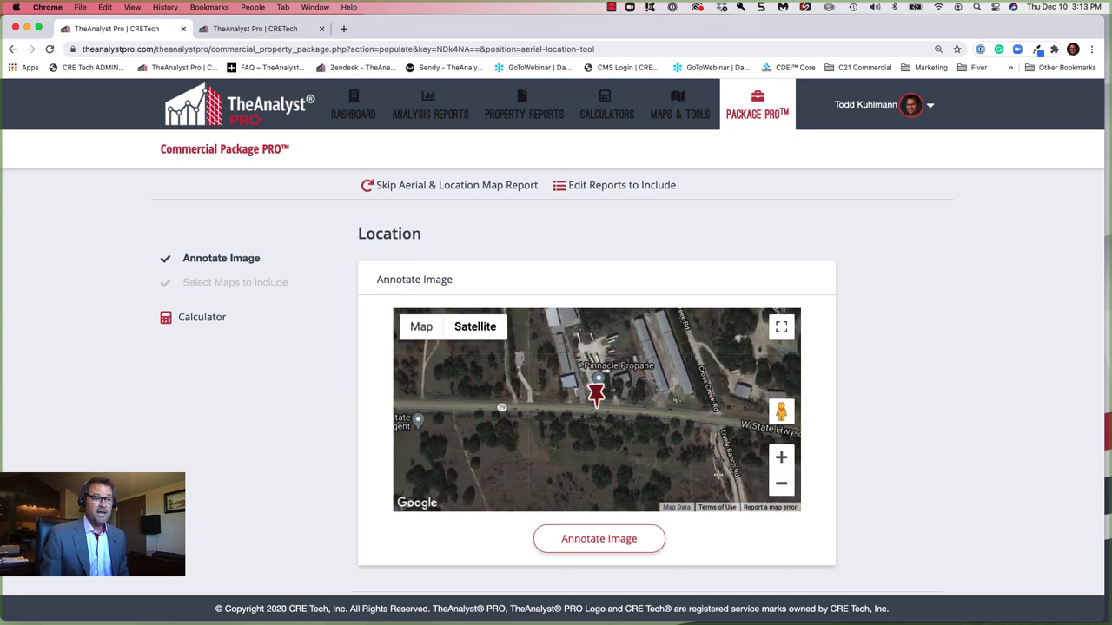
left_click_drag(716, 474, 683, 445)
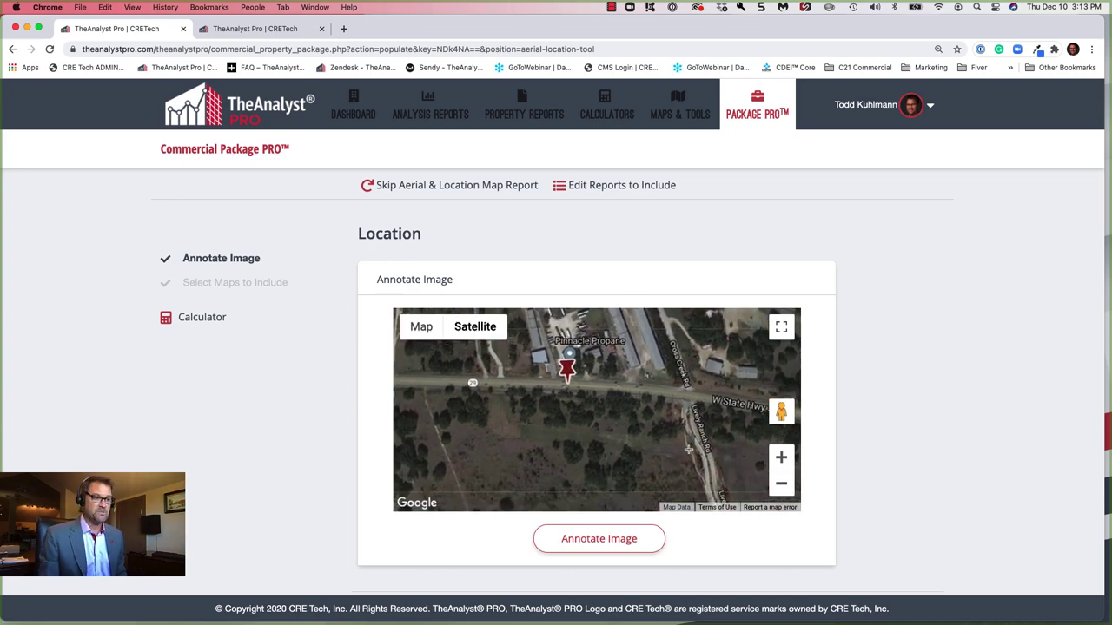
- Draw a yellow polygon outlining the parcel south of W State Hwy 29
left_click(606, 538)
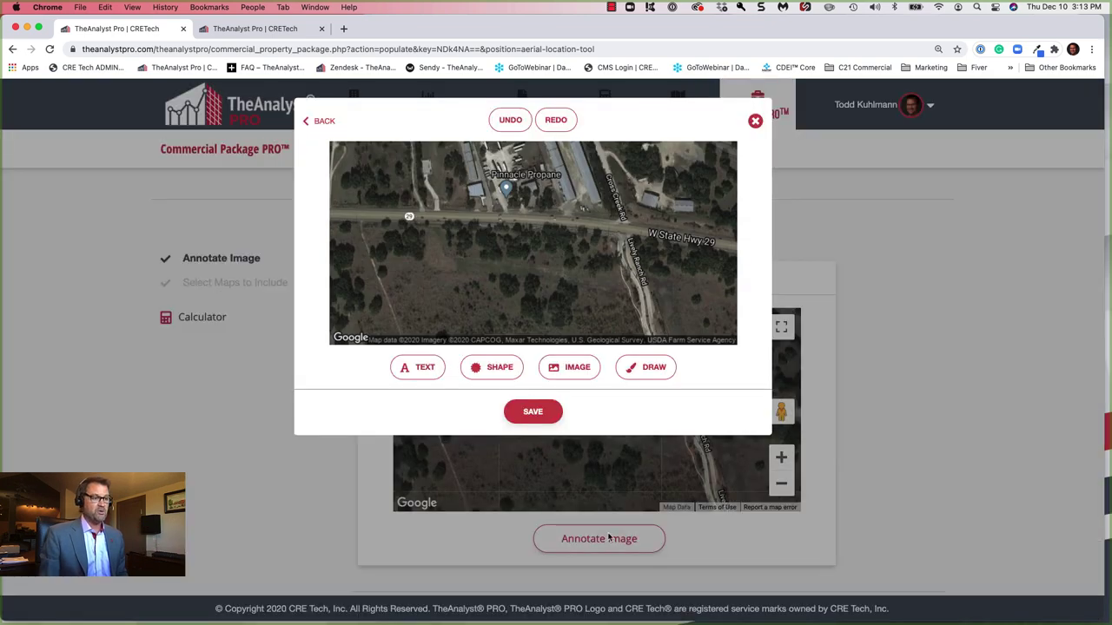
left_click(644, 368)
left_click(581, 199)
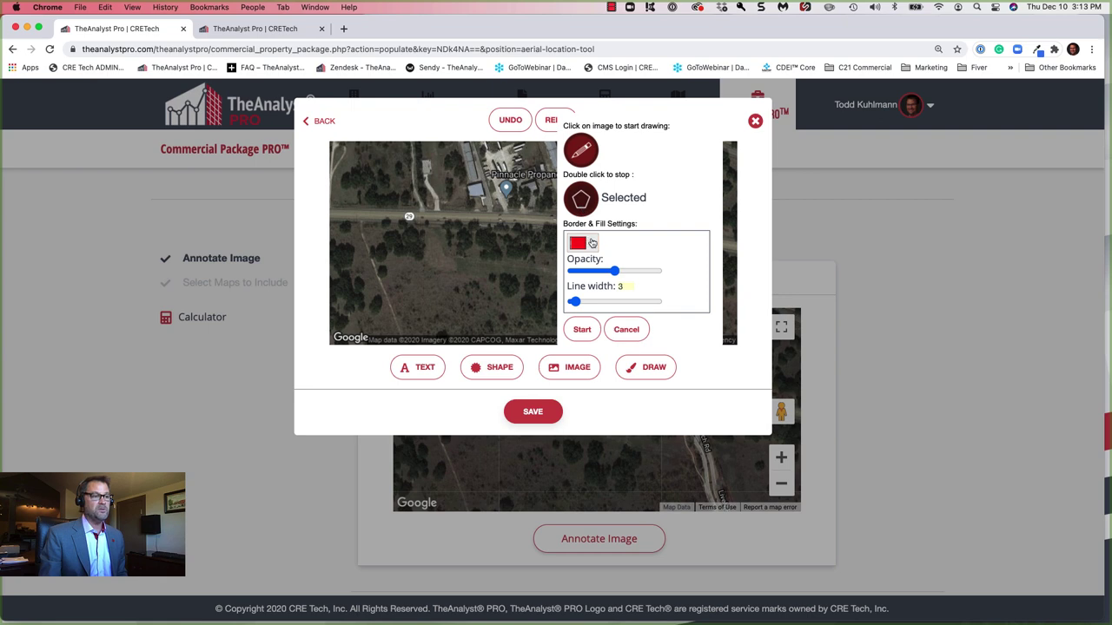
left_click(589, 245)
left_click(579, 337)
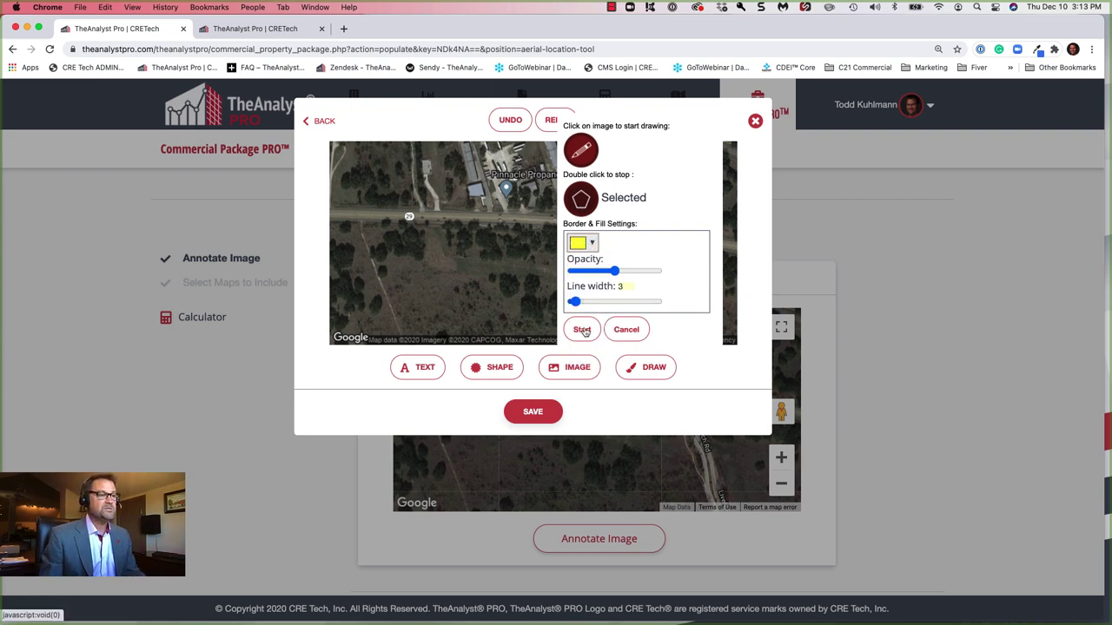
left_click(583, 331)
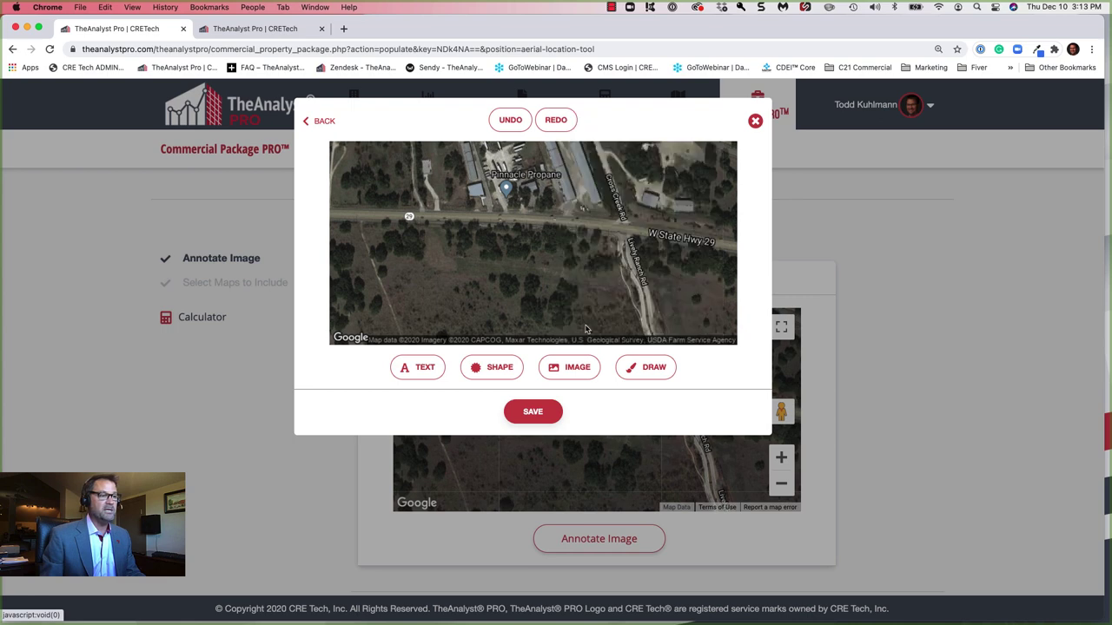
left_click(619, 234)
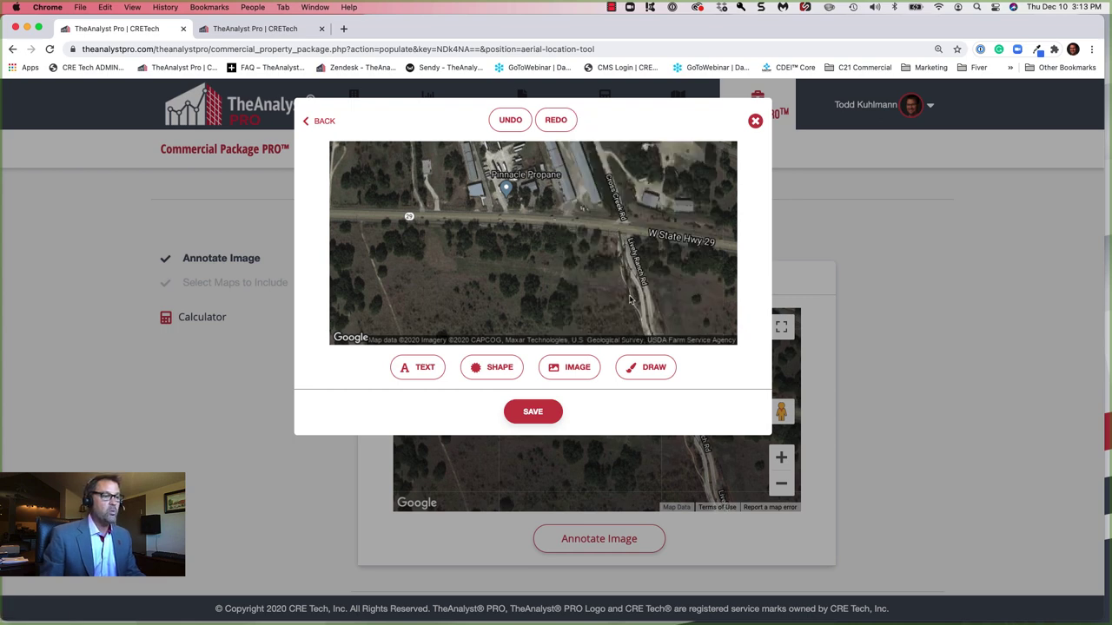
left_click(635, 286)
double_click(580, 287)
left_click_drag(580, 291, 424, 225)
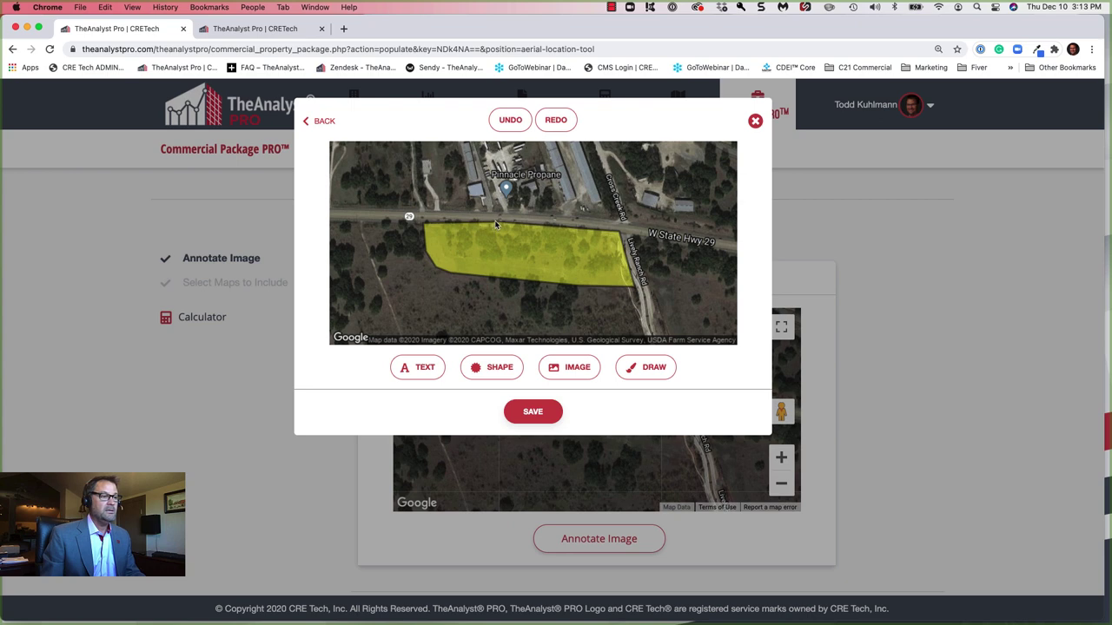
- Insert the property photo and place it in the middle of the yellow parcel
left_click(553, 226)
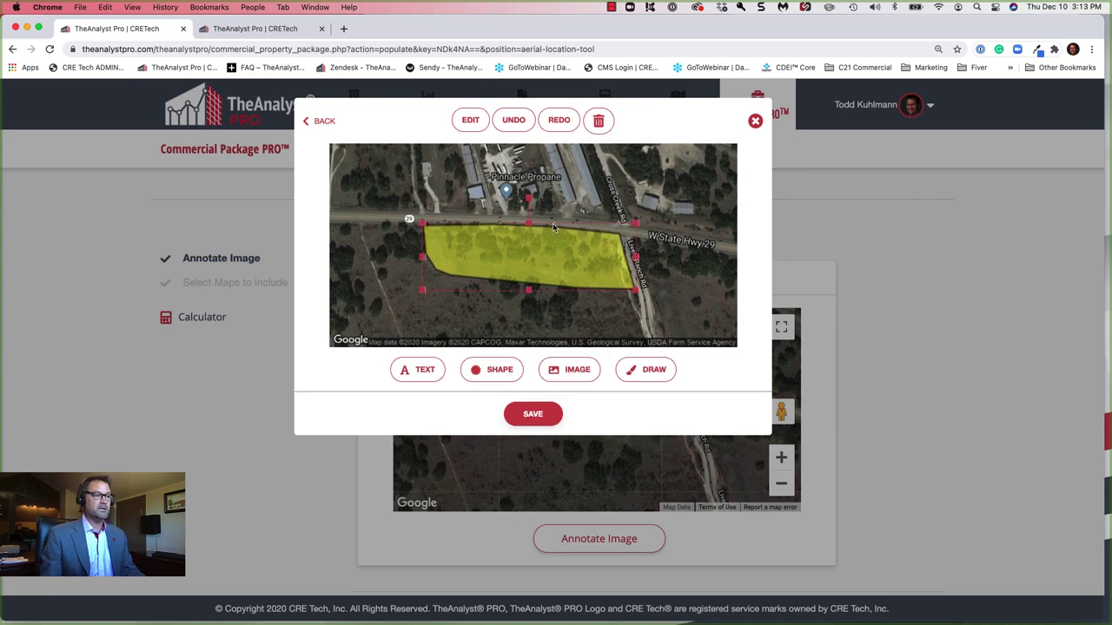
left_click(570, 369)
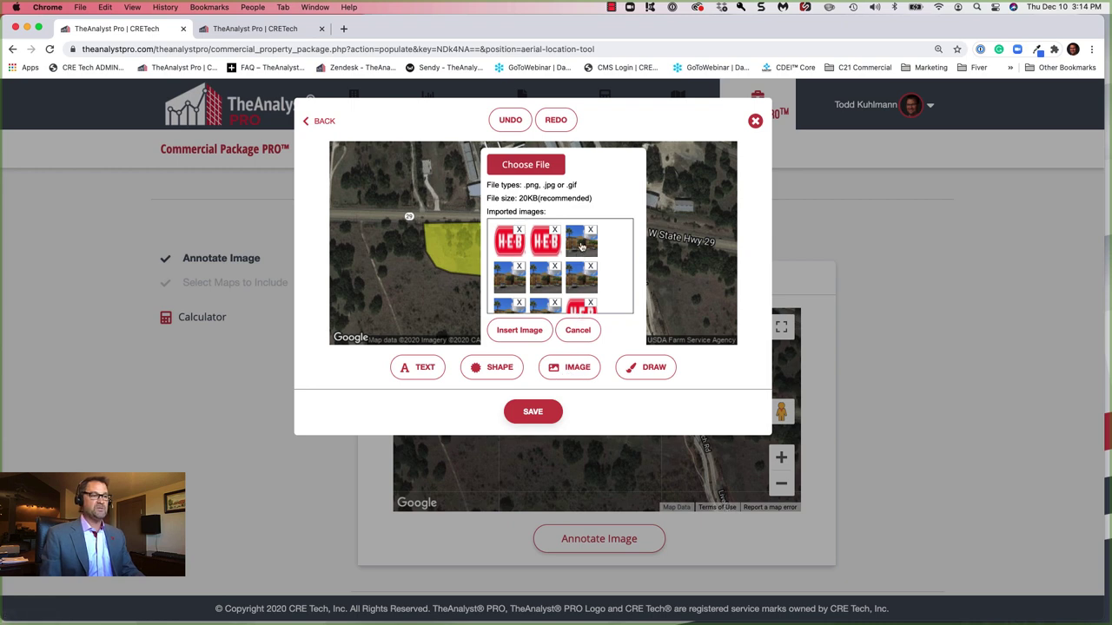
left_click(511, 330)
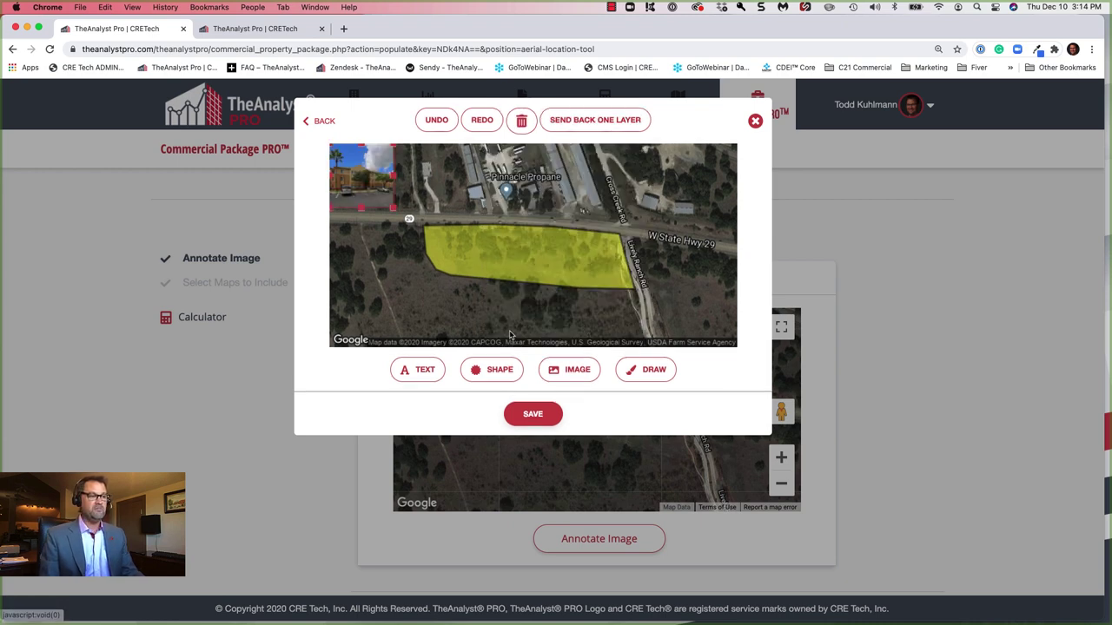
left_click_drag(366, 176, 540, 205)
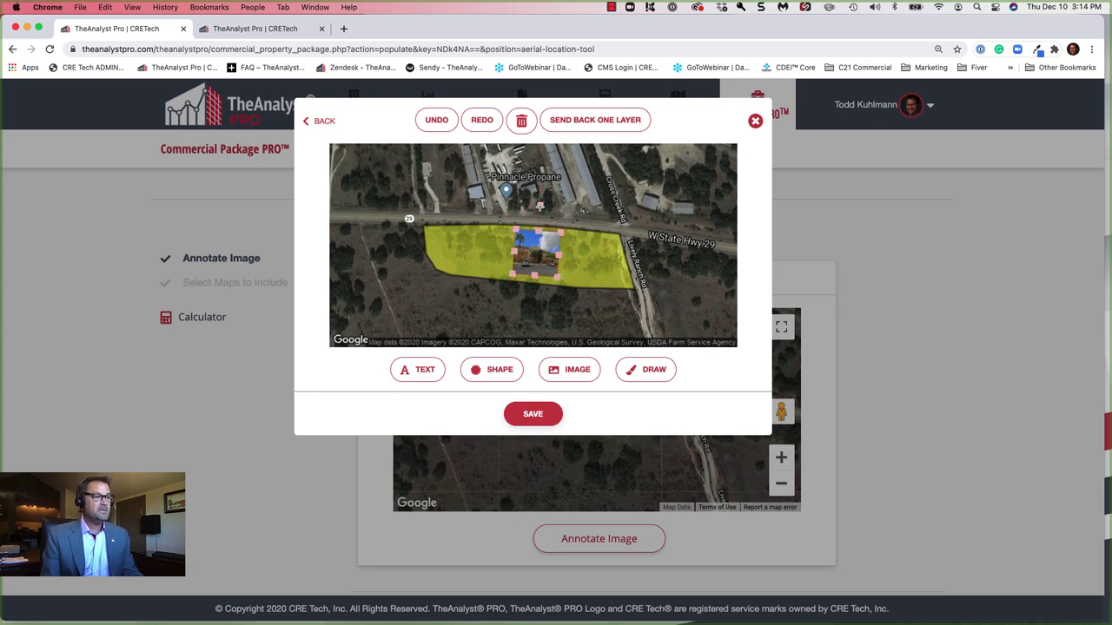
left_click(534, 306)
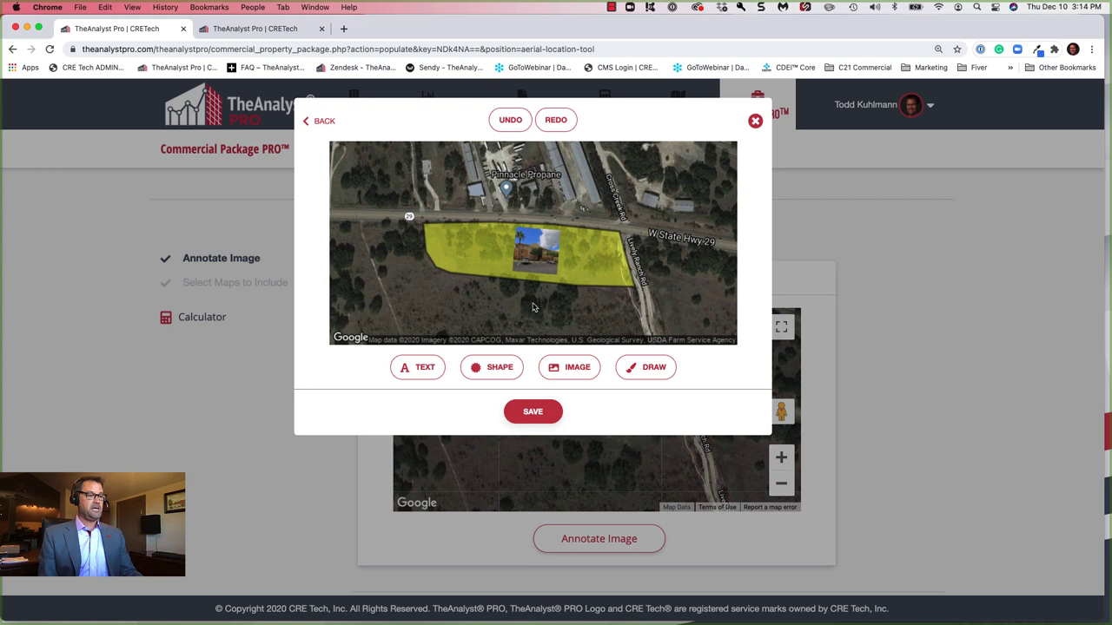
- Save the annotated aerial image and advance to map selection
left_click(535, 412)
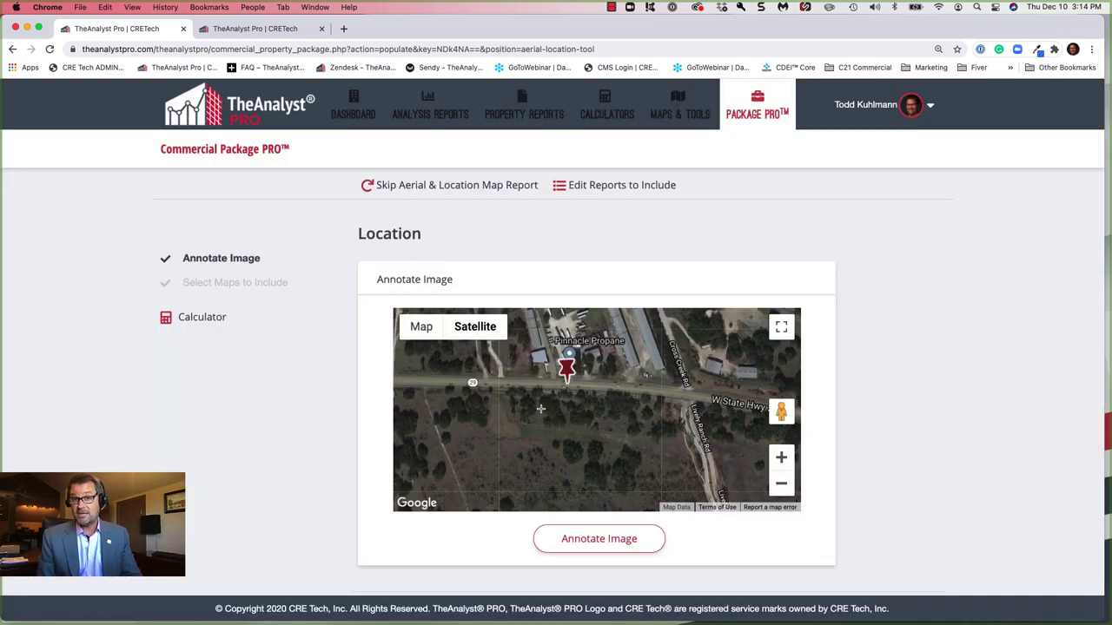
scroll(836, 429, "down", 2)
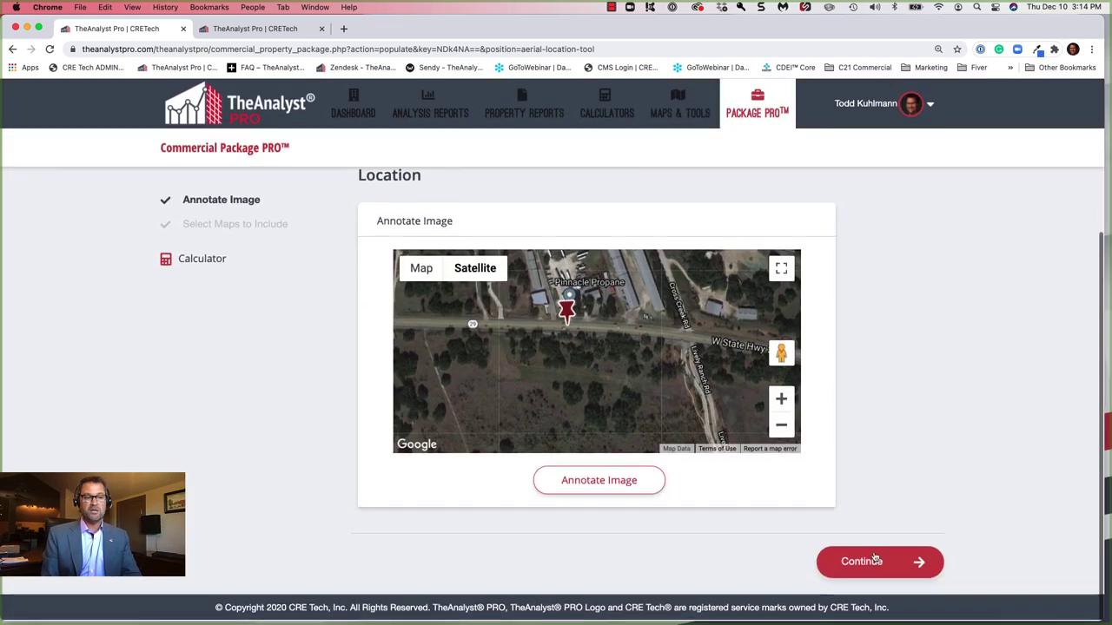
left_click(864, 564)
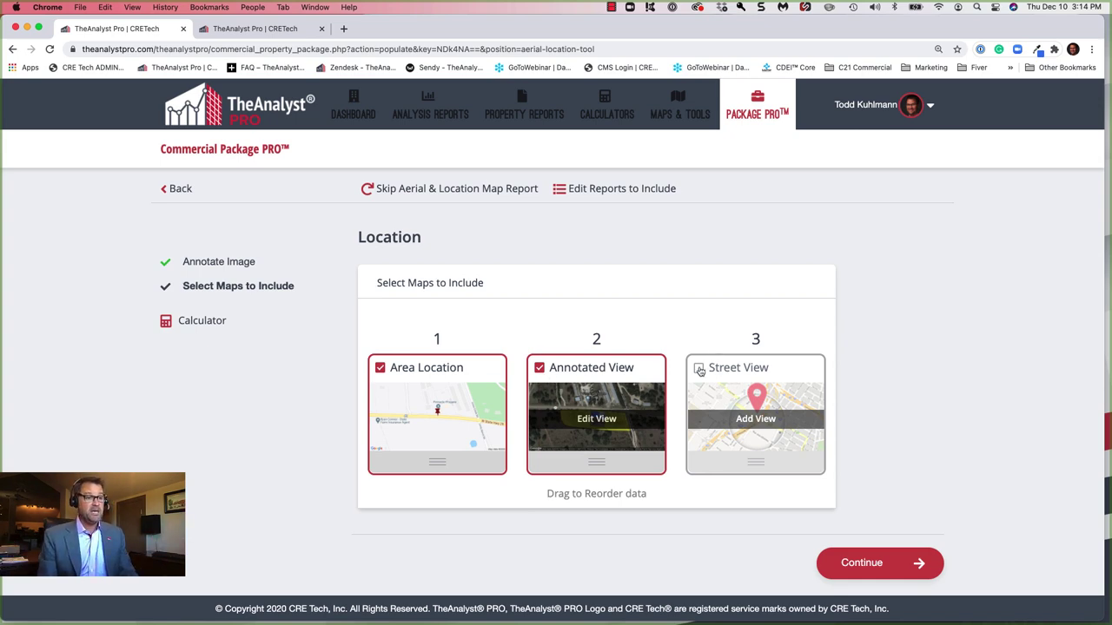
- Add a street view rotated toward the property, crop it slightly lower, and continue
left_click(768, 417)
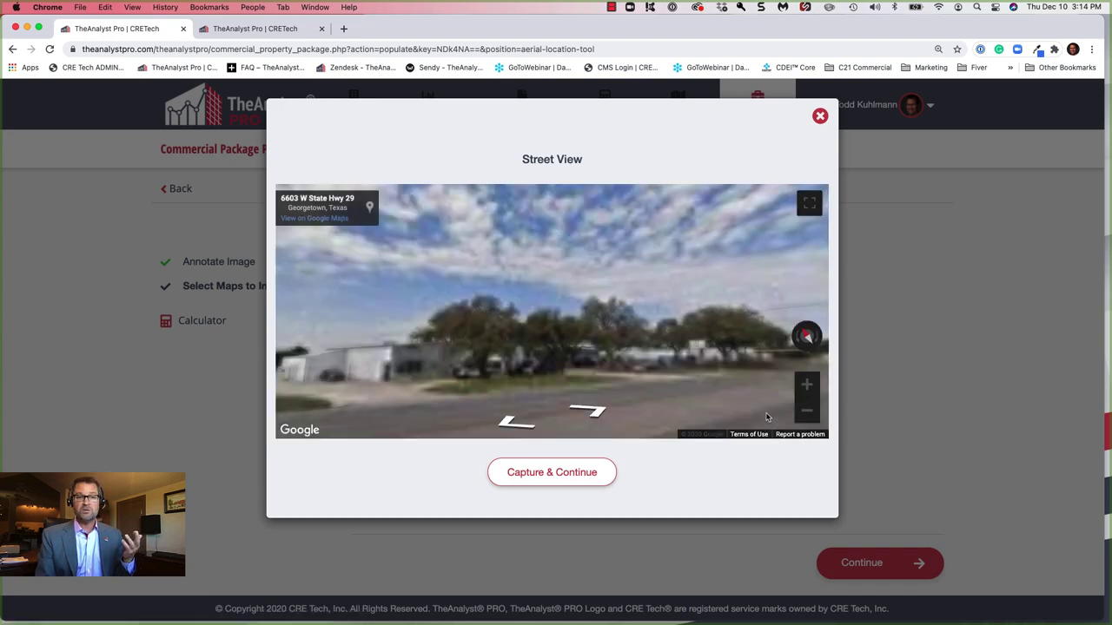
left_click_drag(689, 361, 469, 348)
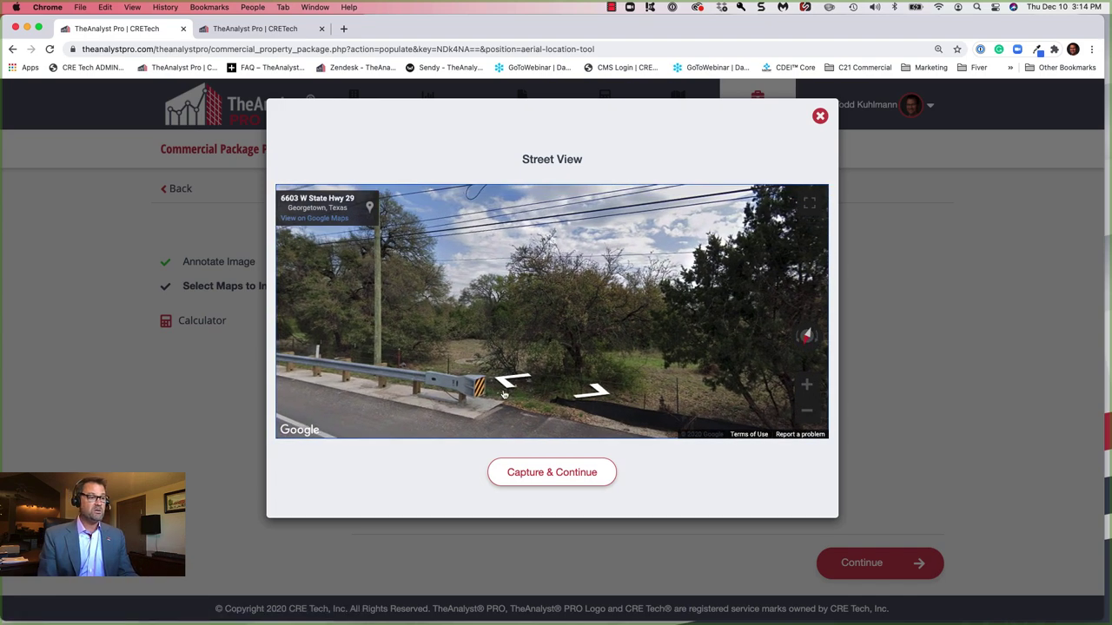
left_click(559, 470)
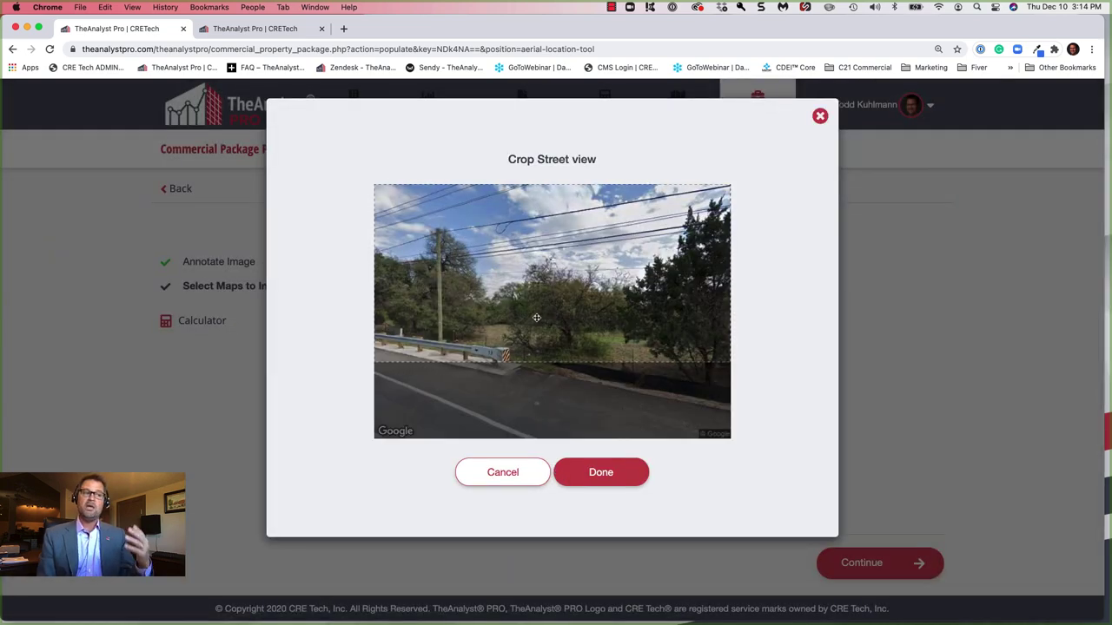
left_click_drag(537, 318, 544, 336)
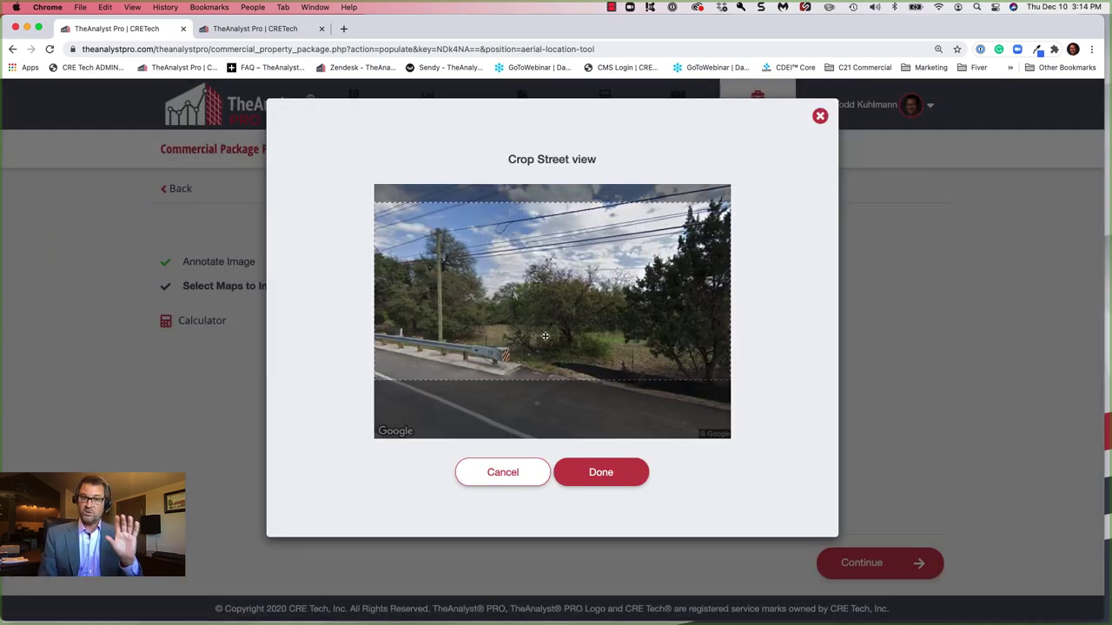
left_click(590, 471)
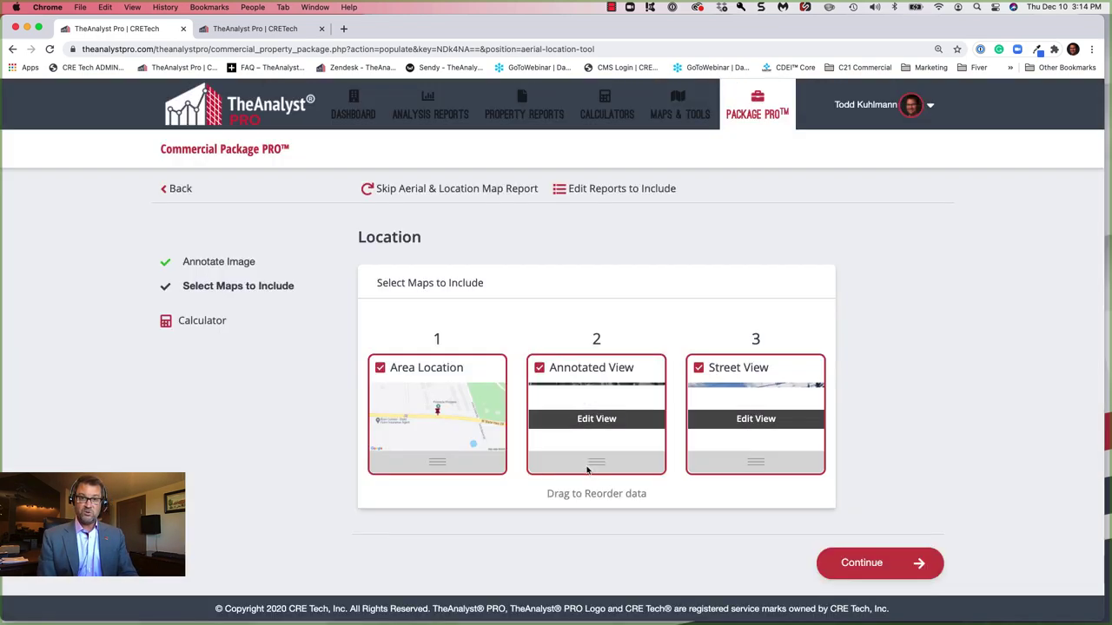
left_click(854, 564)
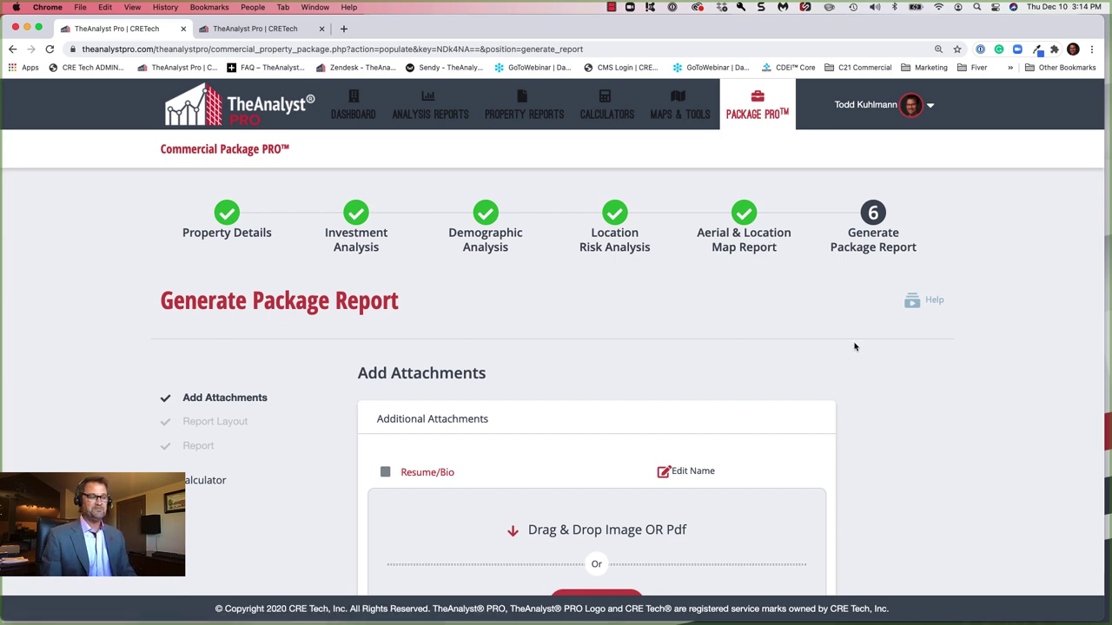
- Attach Unit_Layout.jpg as an additional attachment without cropping
scroll(855, 348, "down", 3)
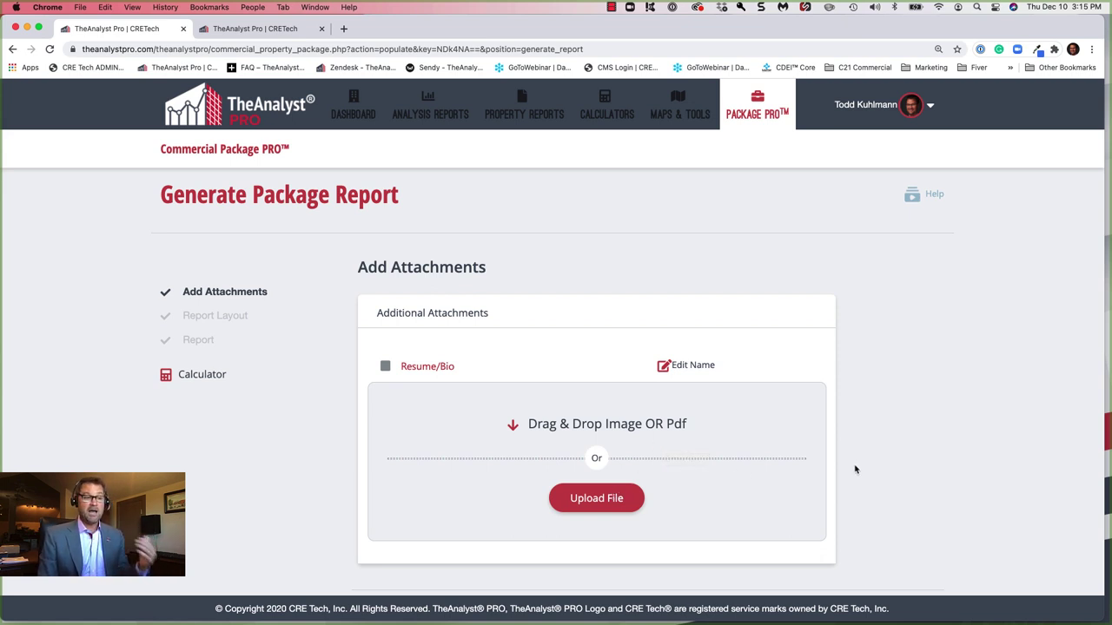
left_click(591, 499)
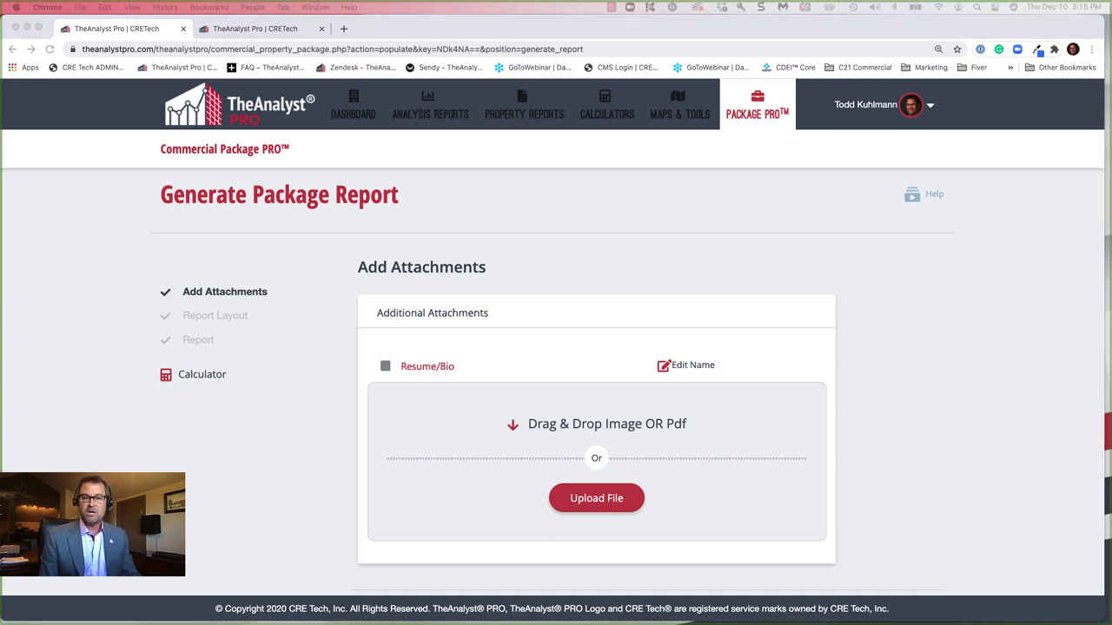
left_click_drag(757, 452, 622, 431)
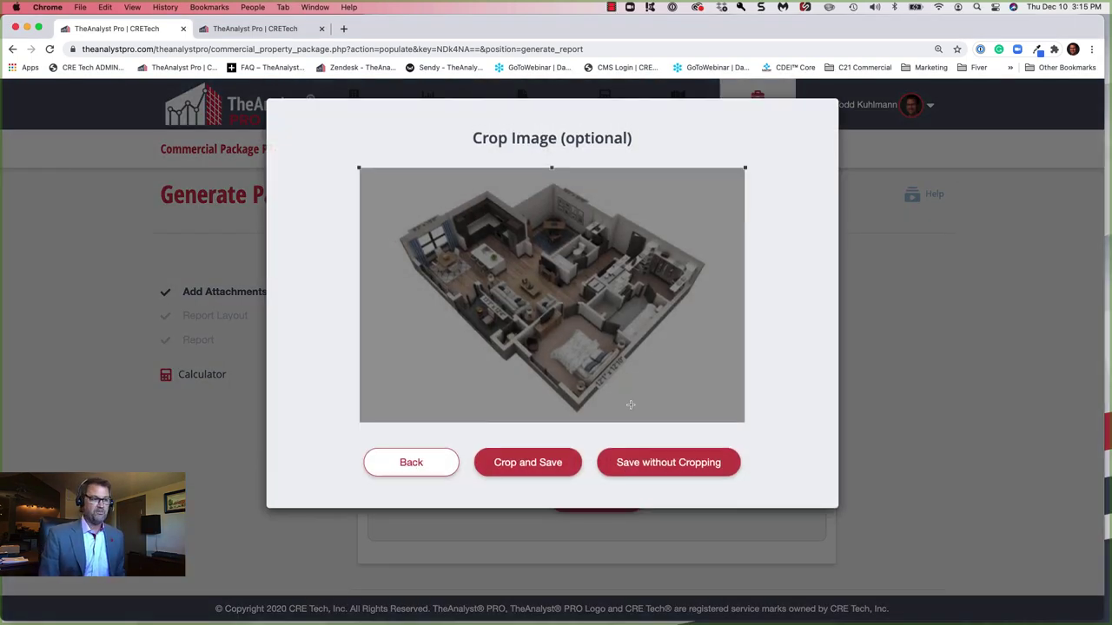
left_click(668, 463)
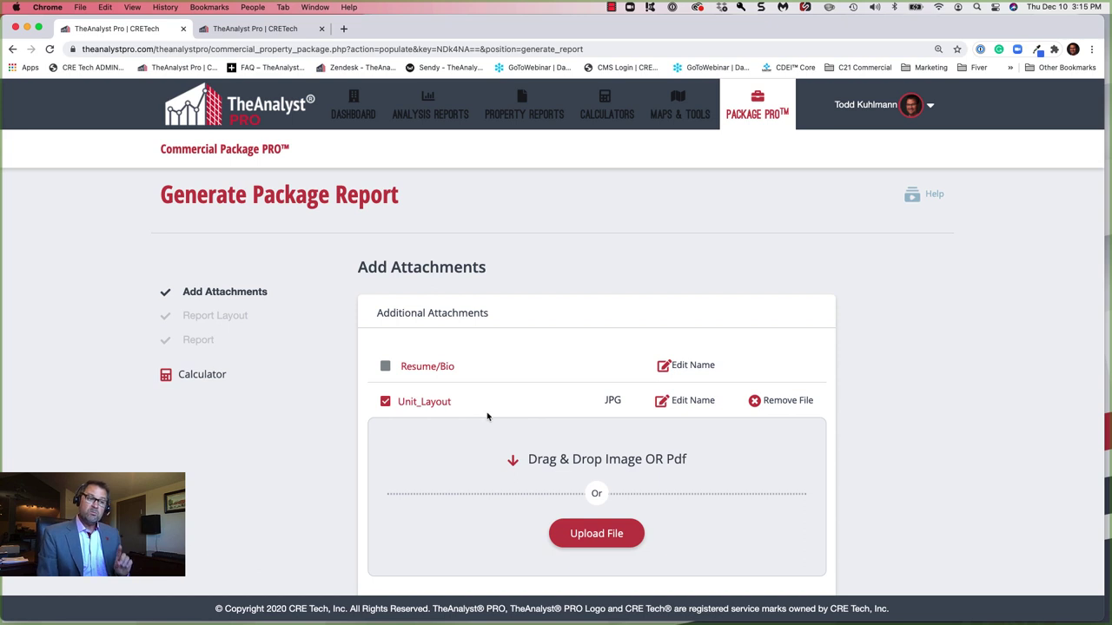
- Rename the unit layout attachment to 'Sample Unit Layout'
left_click(665, 403)
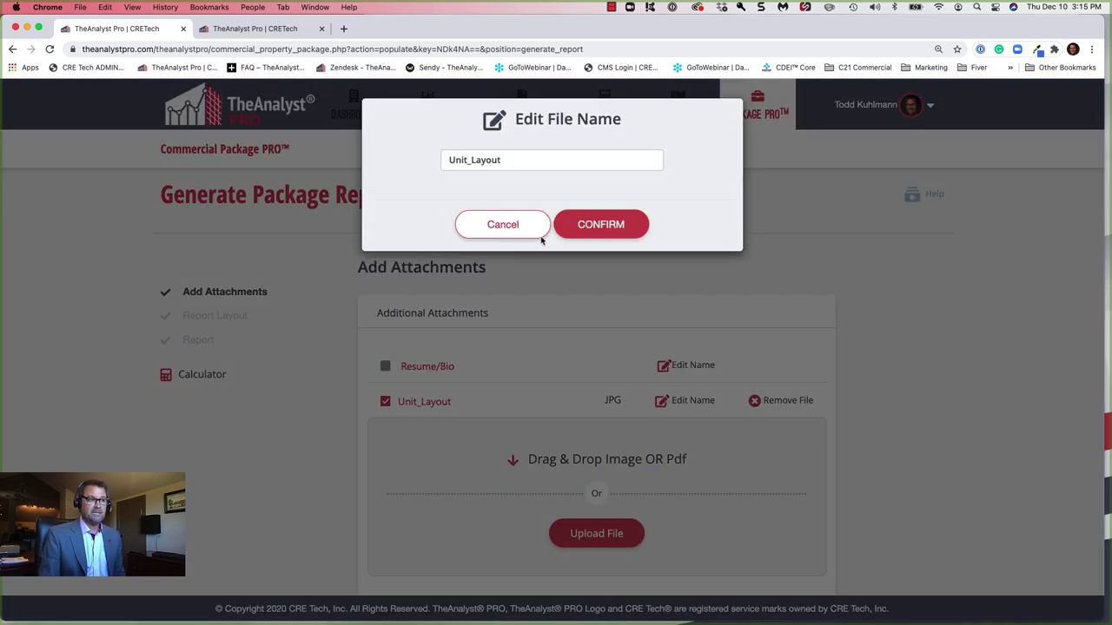
left_click_drag(516, 160, 411, 166)
type("Sample ")
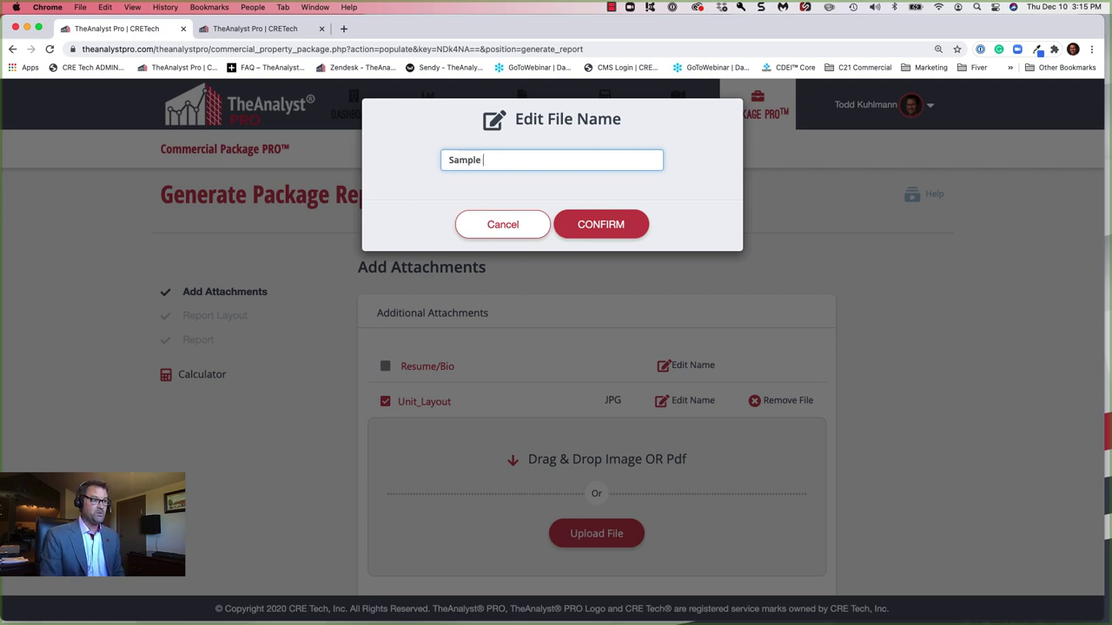
type("Unit Layout")
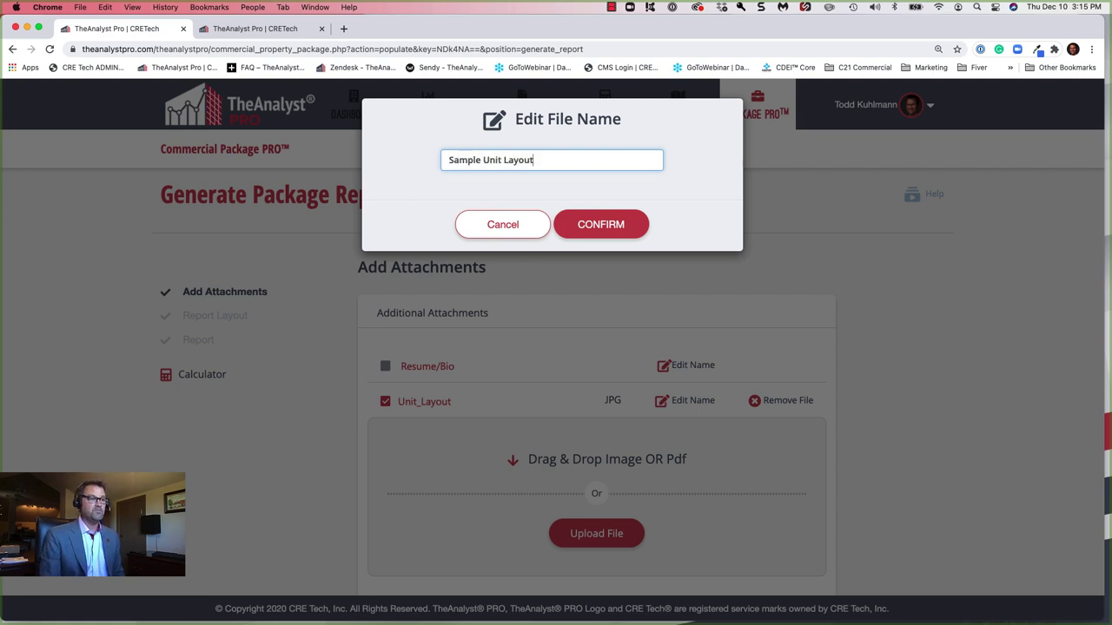
left_click(601, 225)
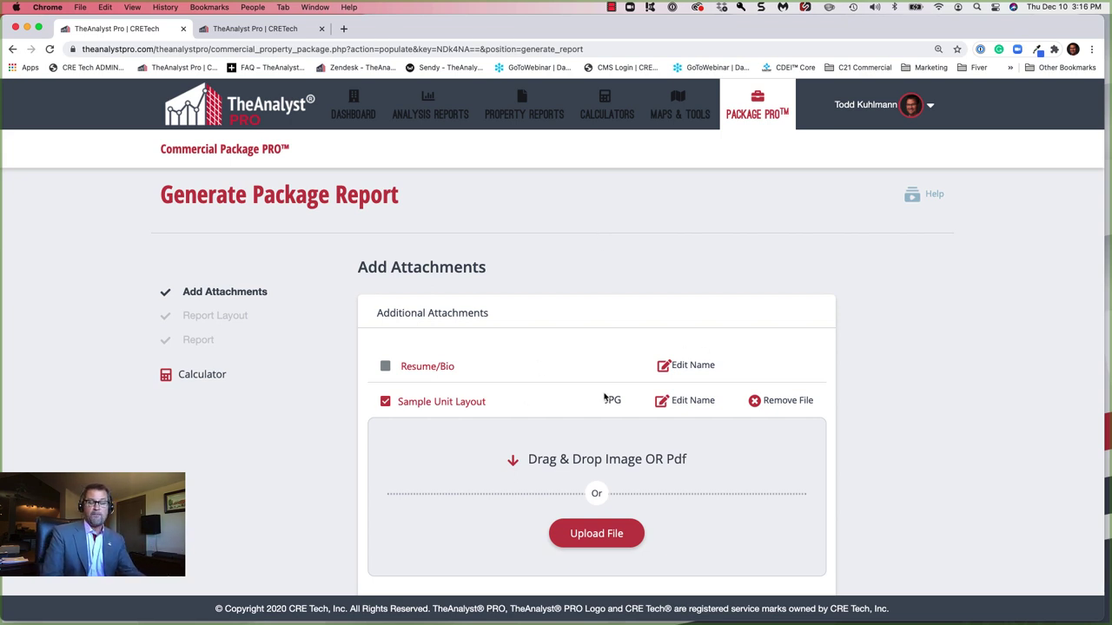
scroll(969, 437, "down", 2)
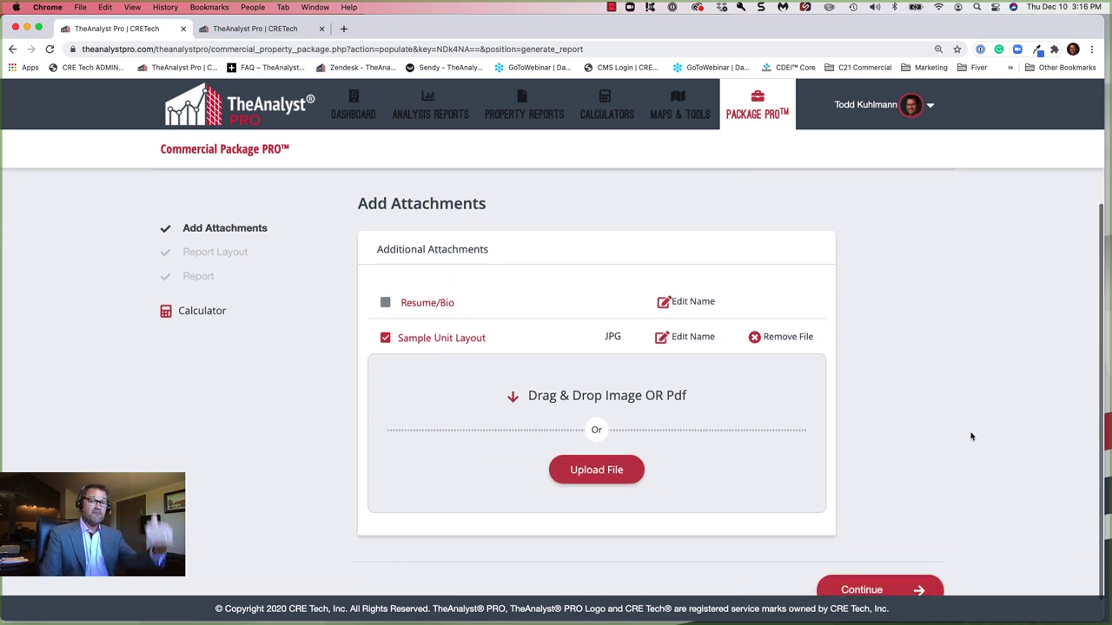
scroll(966, 437, "down", 1)
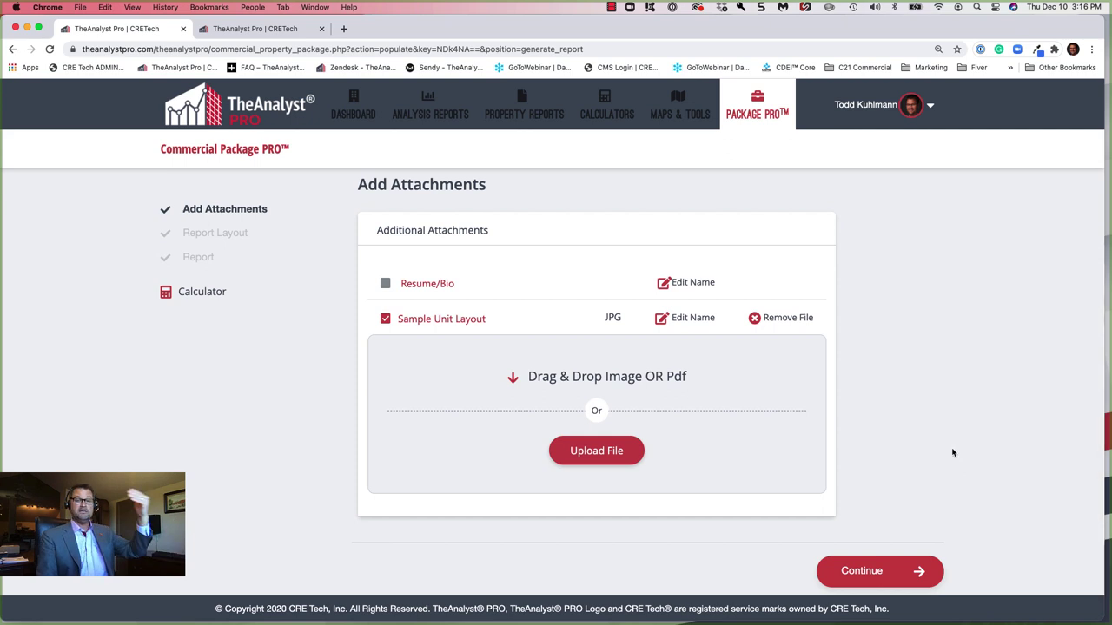
- Move Aerial & Location Report directly after Property Photos in the report layout and continue
left_click(902, 569)
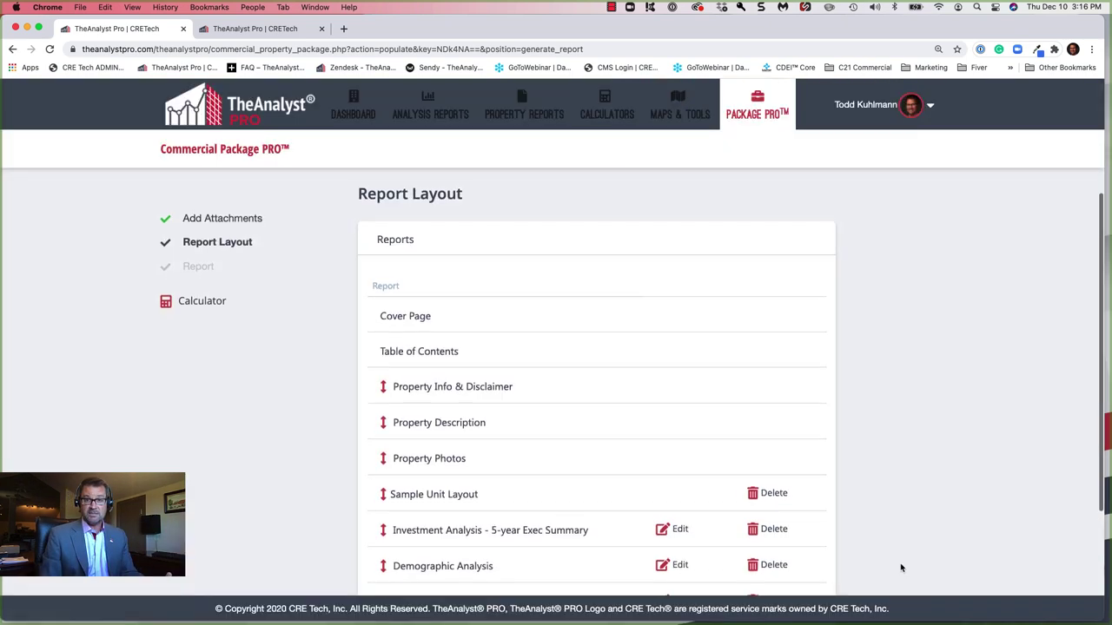
scroll(892, 542, "down", 4)
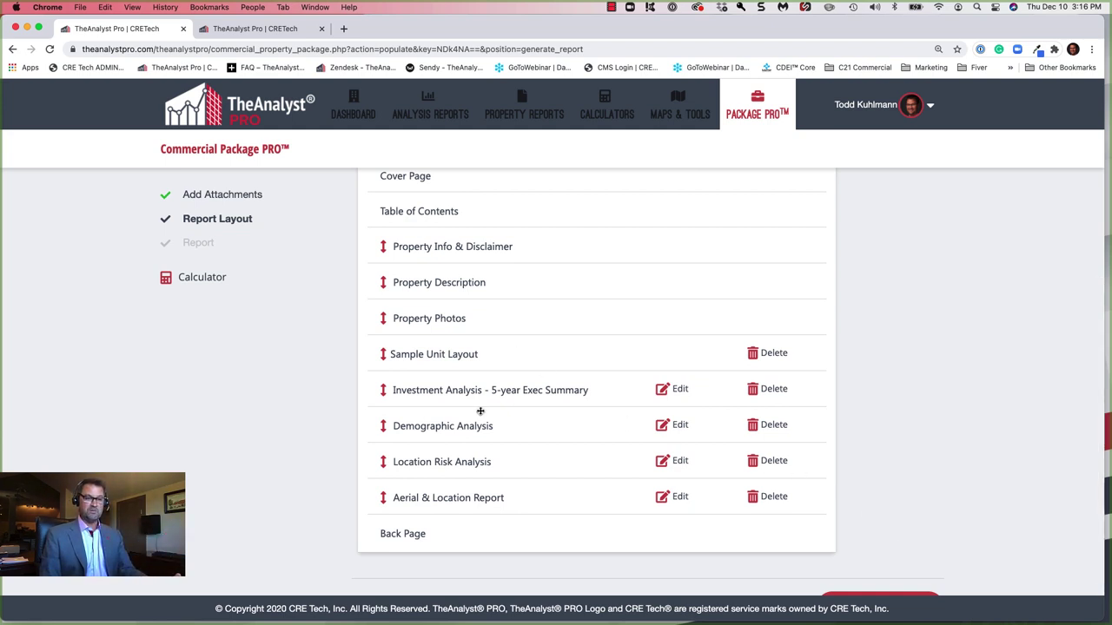
left_click_drag(385, 505, 397, 353)
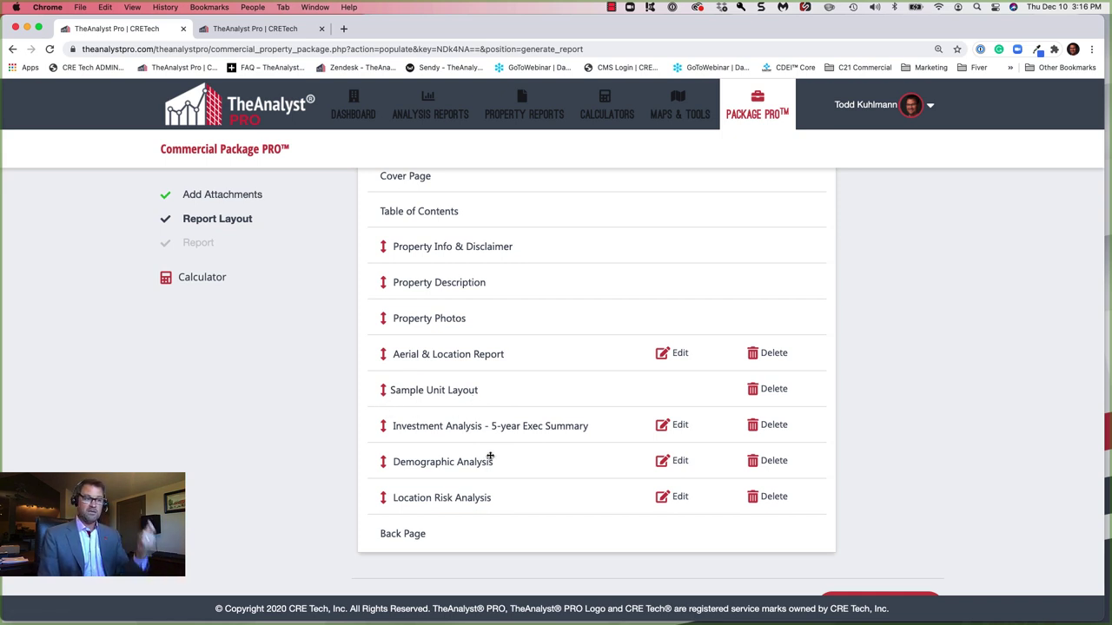
scroll(495, 530, "down", 2)
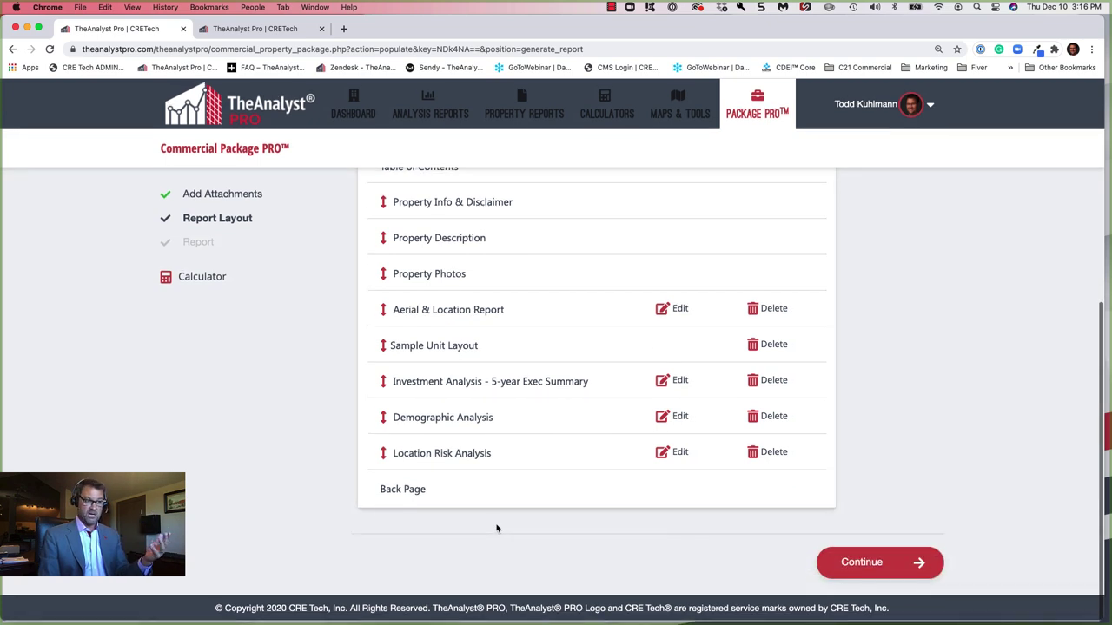
left_click(904, 573)
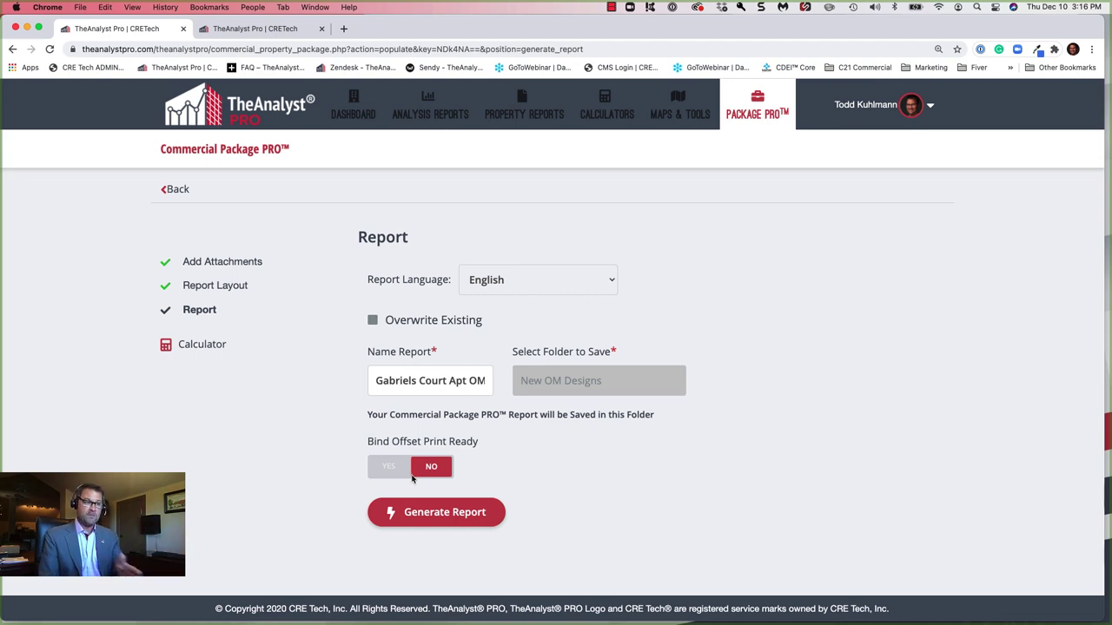
- Generate the Gabriels Court Commercial Package PRO report and let processing finish
left_click(430, 519)
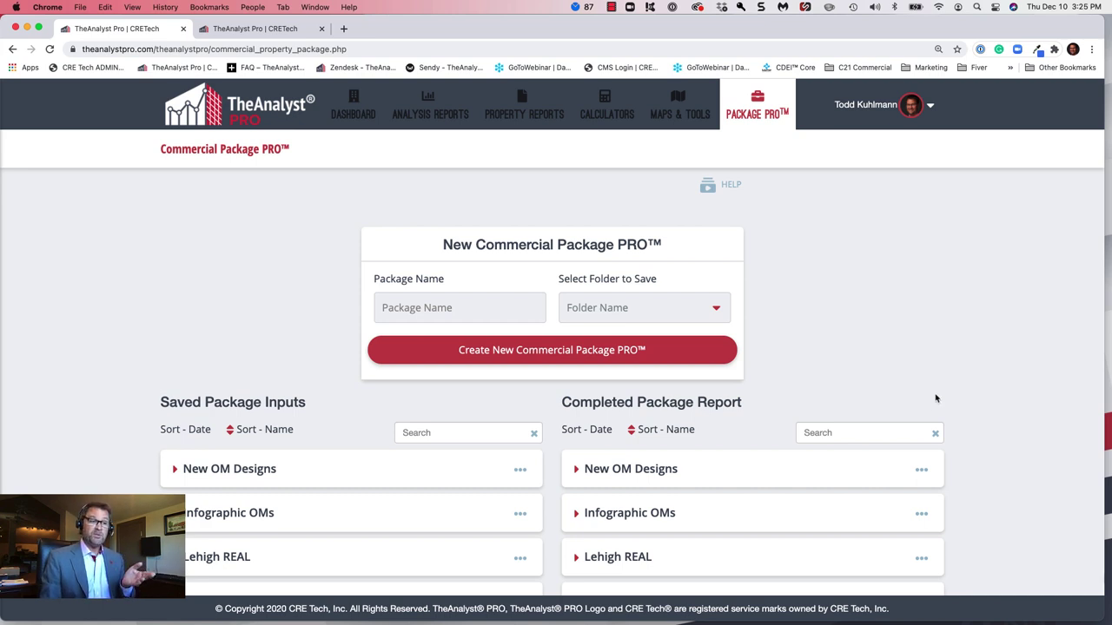
- Expand the New OM Designs folder under Completed Package Report
left_click_drag(655, 402, 726, 402)
left_click(727, 401)
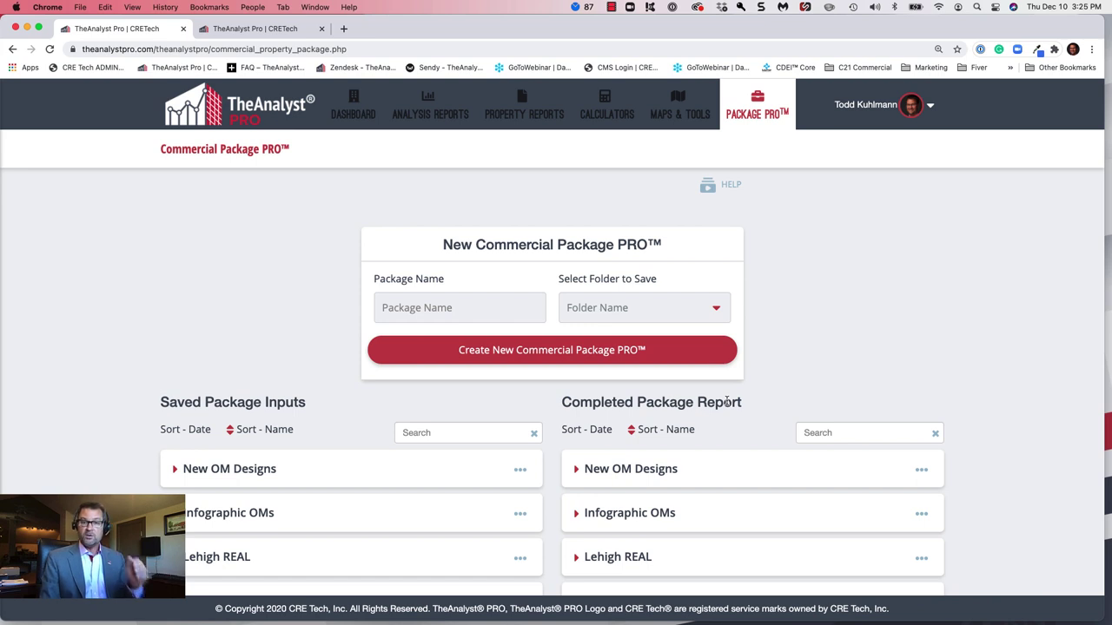
scroll(726, 401, "down", 1)
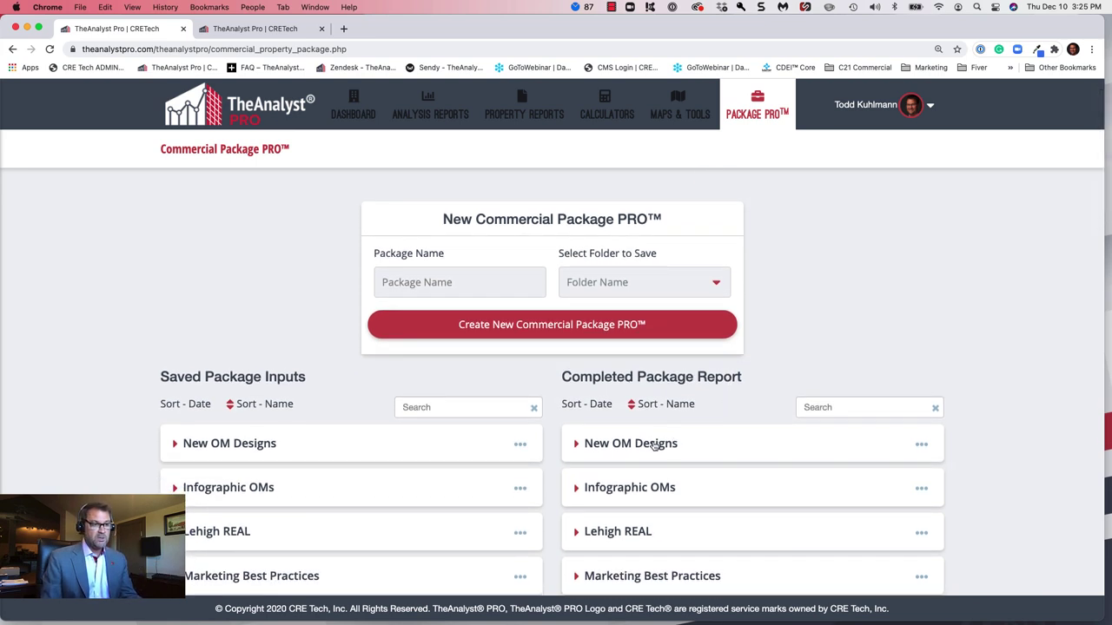
left_click(622, 444)
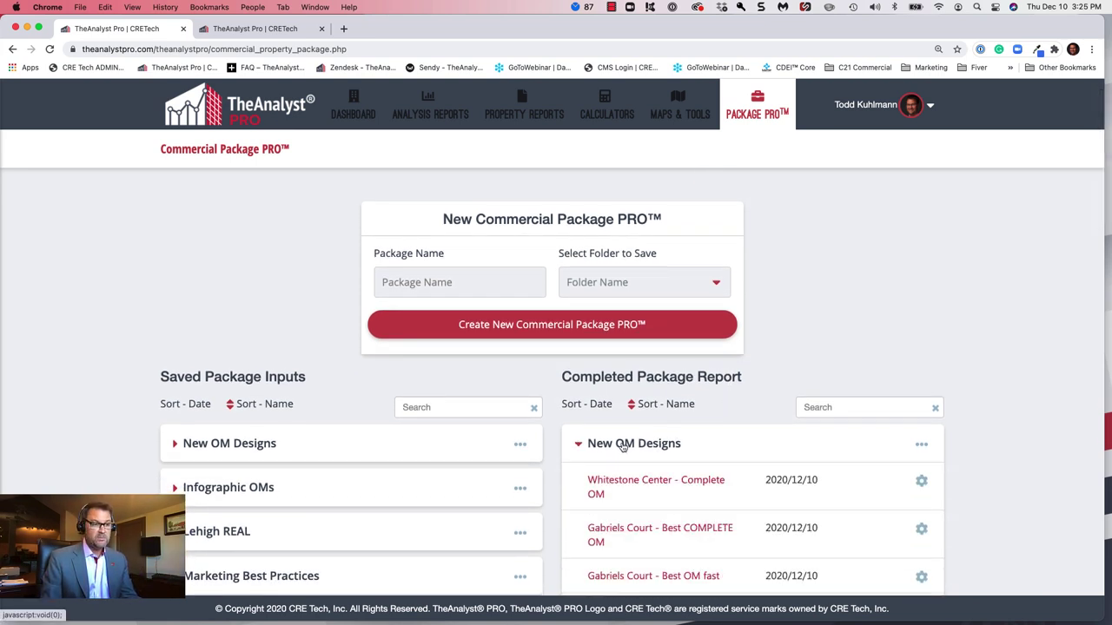
scroll(726, 449, "down", 3)
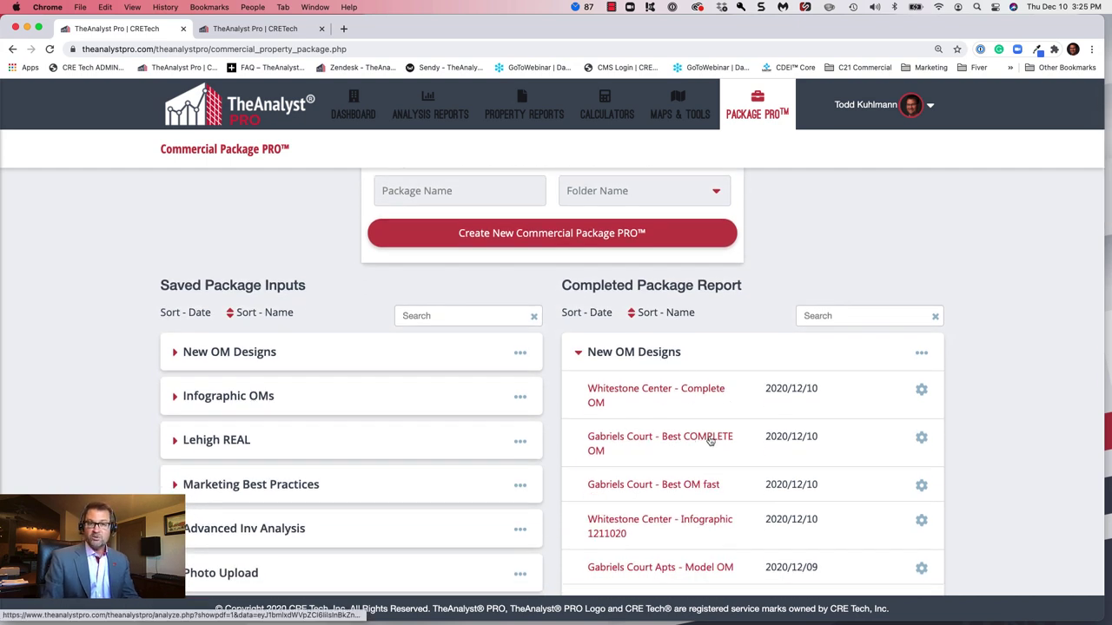
- Open the Gabriels Court - Best COMPLETE OM report and show its sharing and export options
left_click(921, 438)
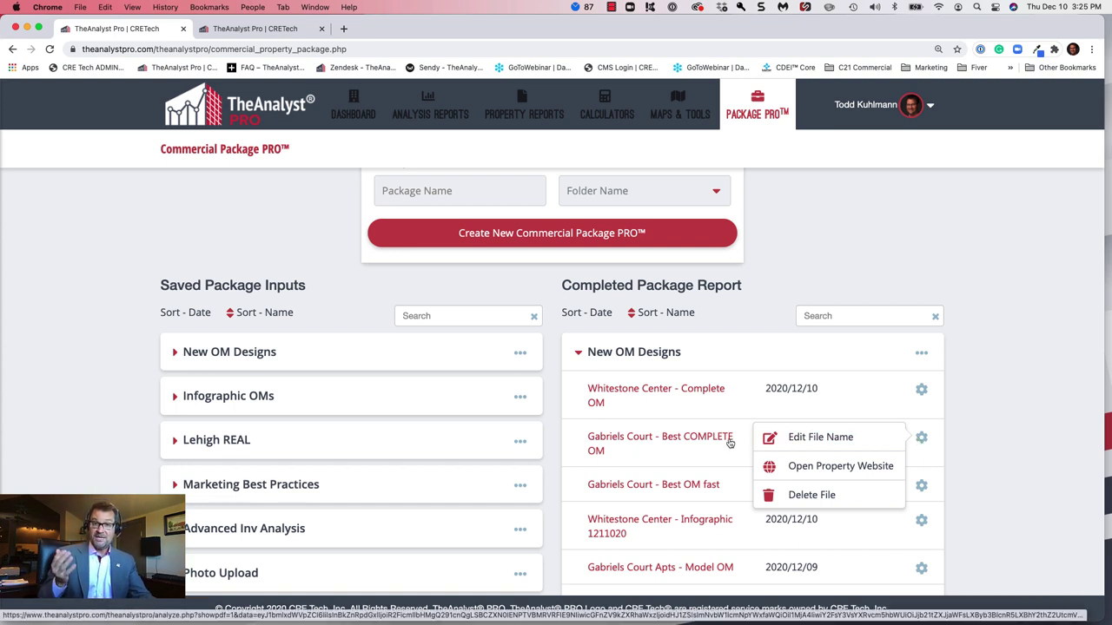
left_click(921, 439)
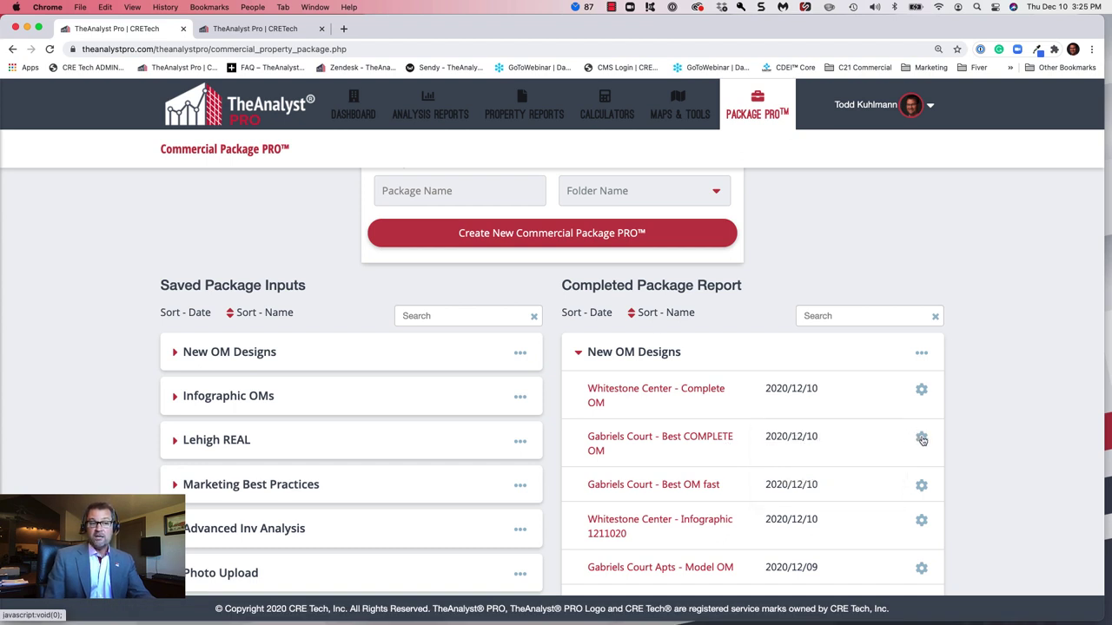
left_click(922, 439)
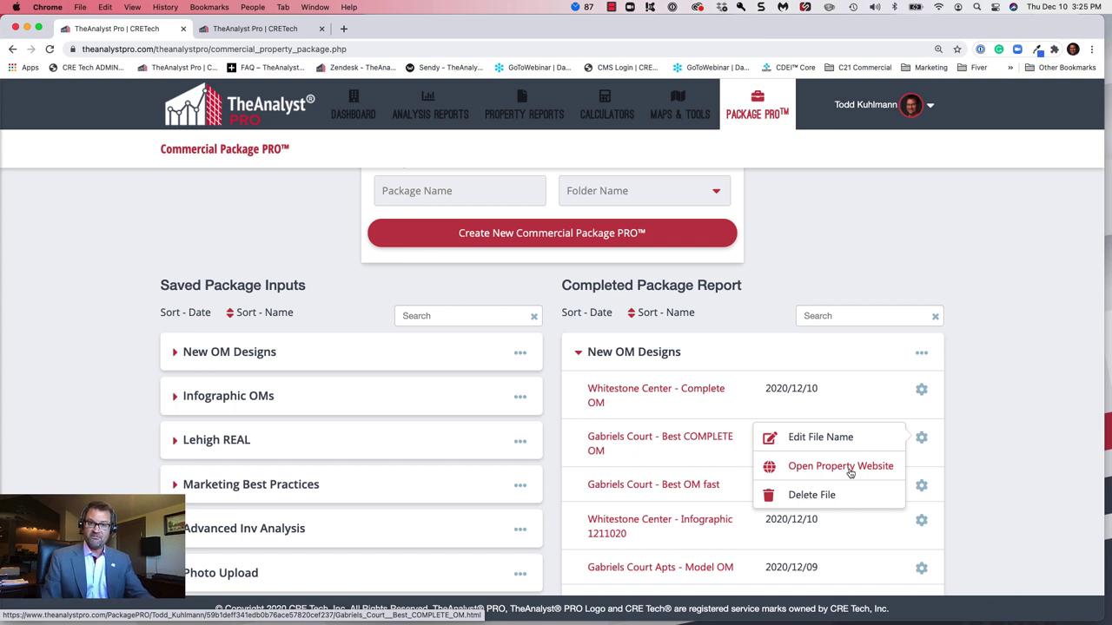
left_click(702, 441)
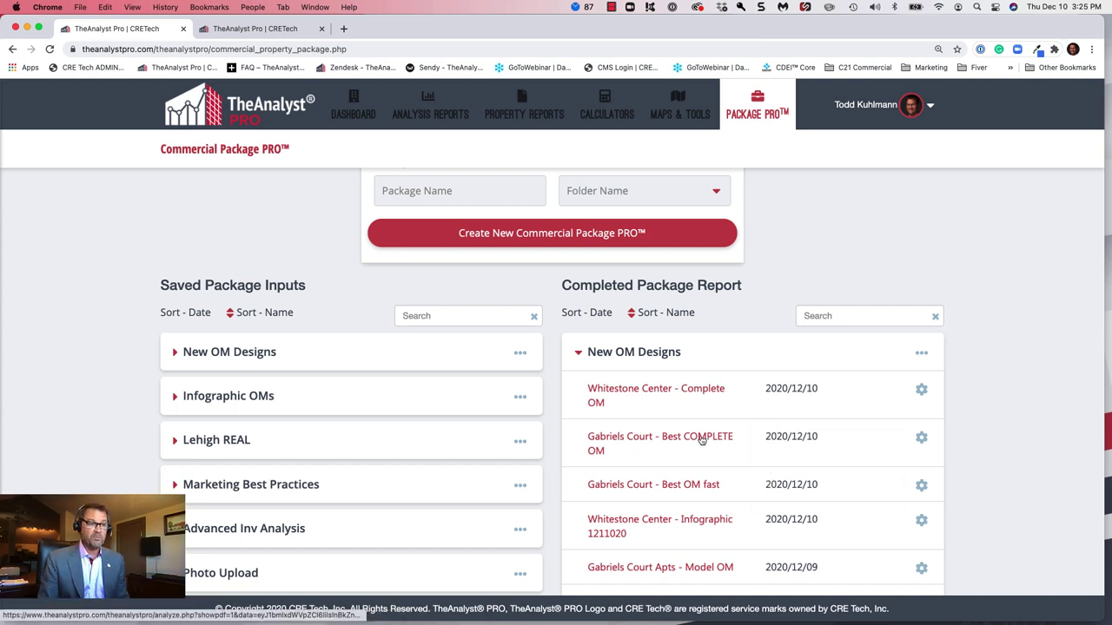
left_click(702, 441)
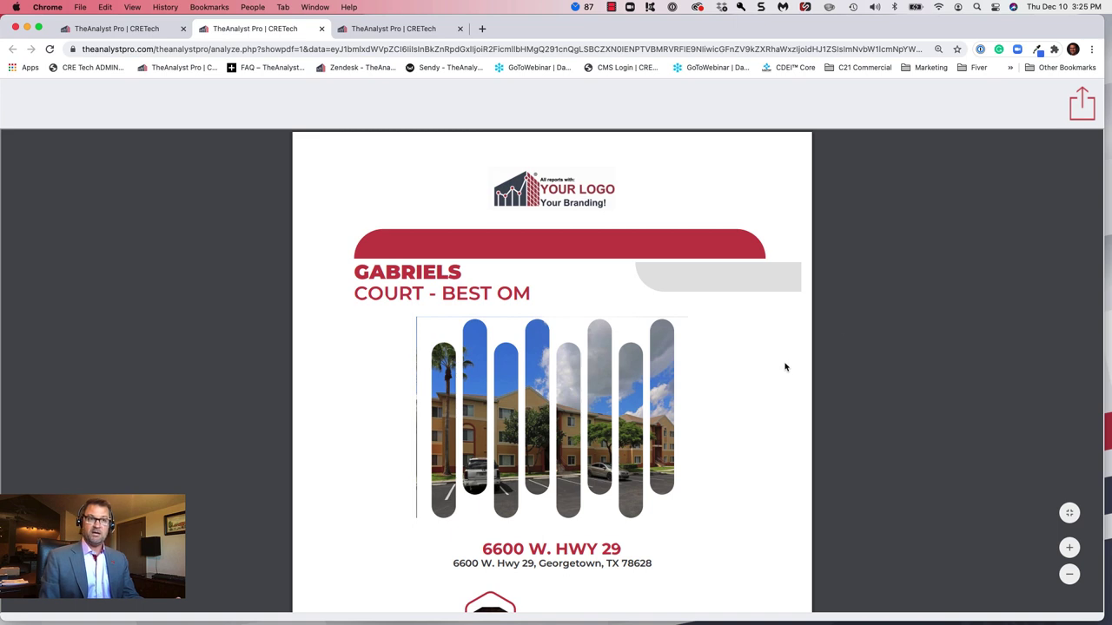
left_click(1082, 103)
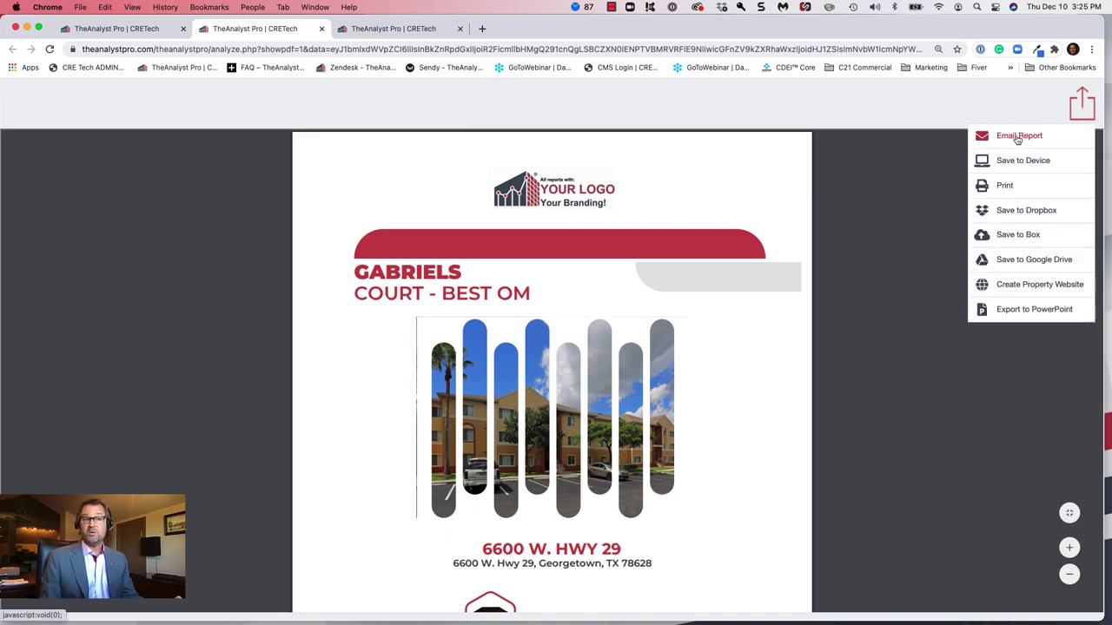